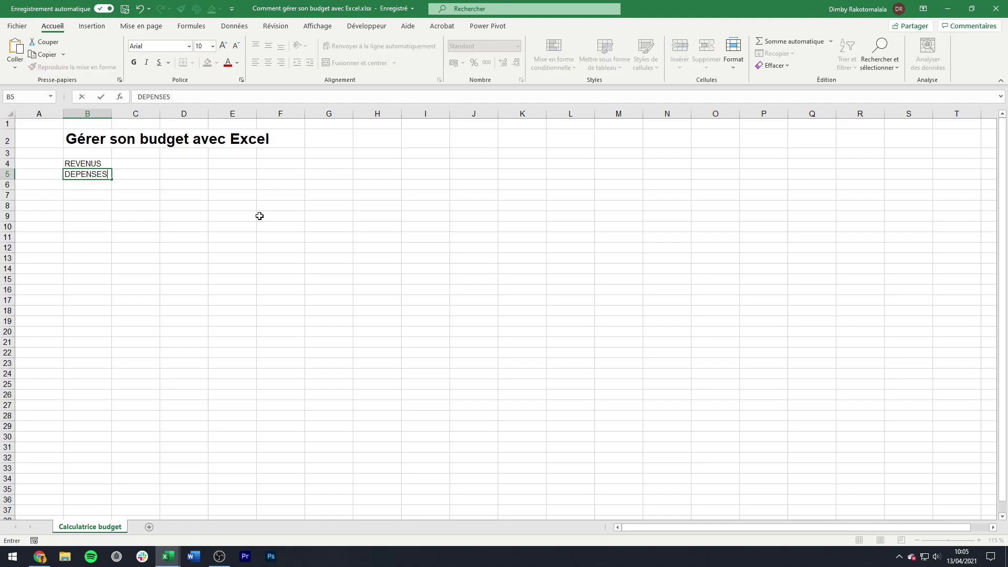
- Complete the DEPENSES heading in B5 and add the heading EPARGNE in B6
key(Return)
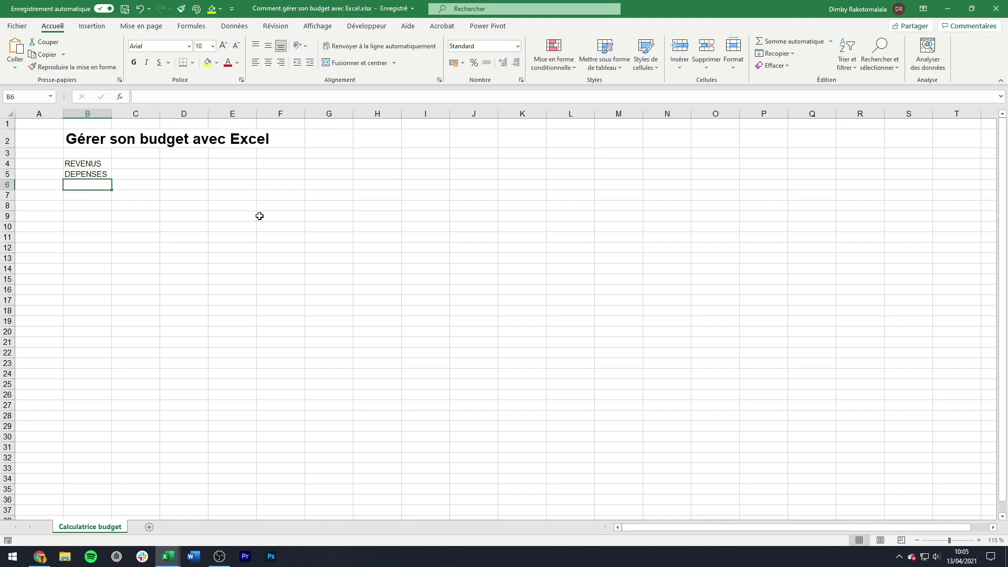
text(EPARGN)
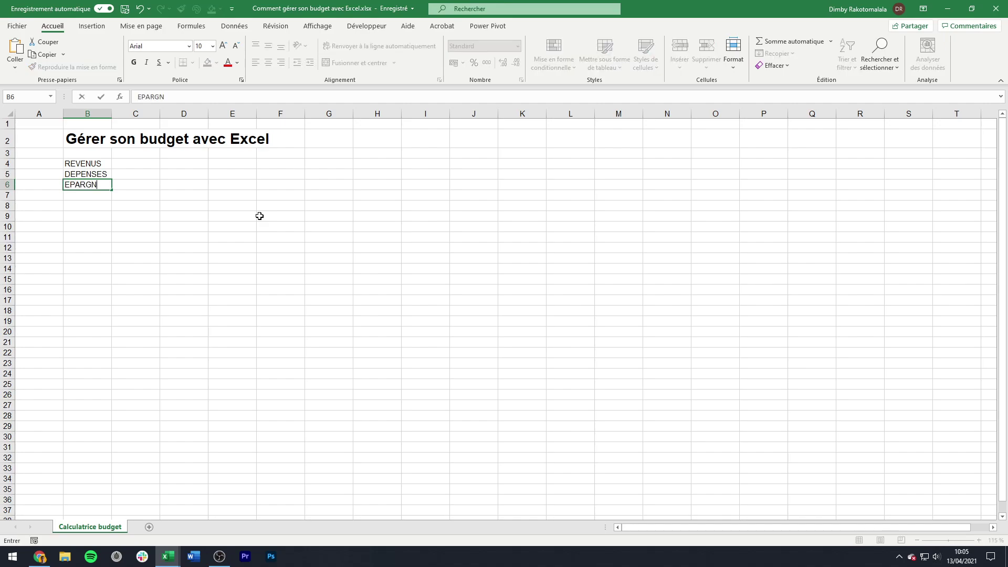
key(Return)
- Move the DEPENSES heading to B15 and the EPARGNE heading to B23
key(Up)
key(Up)
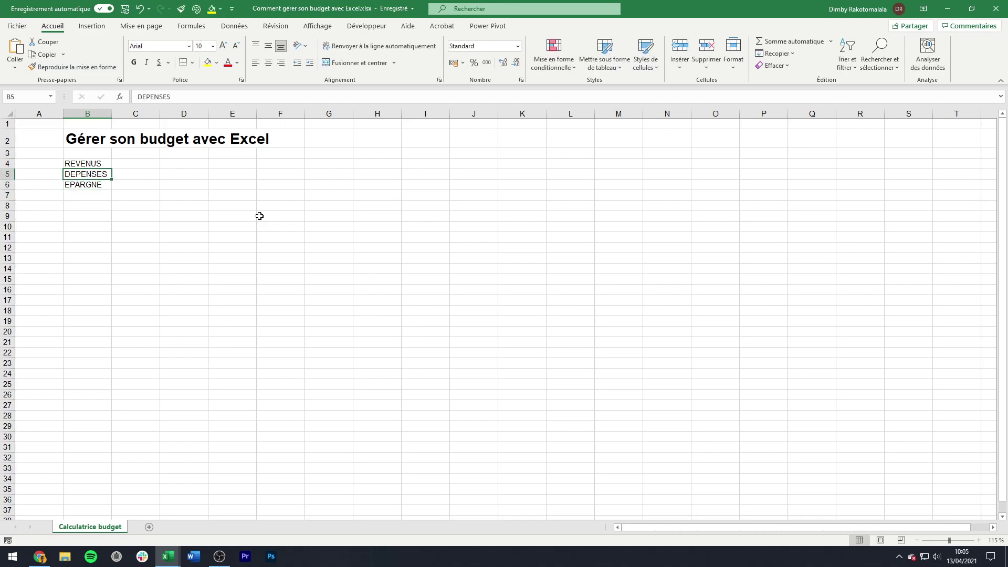
shift+click(106, 187)
key(ctrl+c)
click(93, 275)
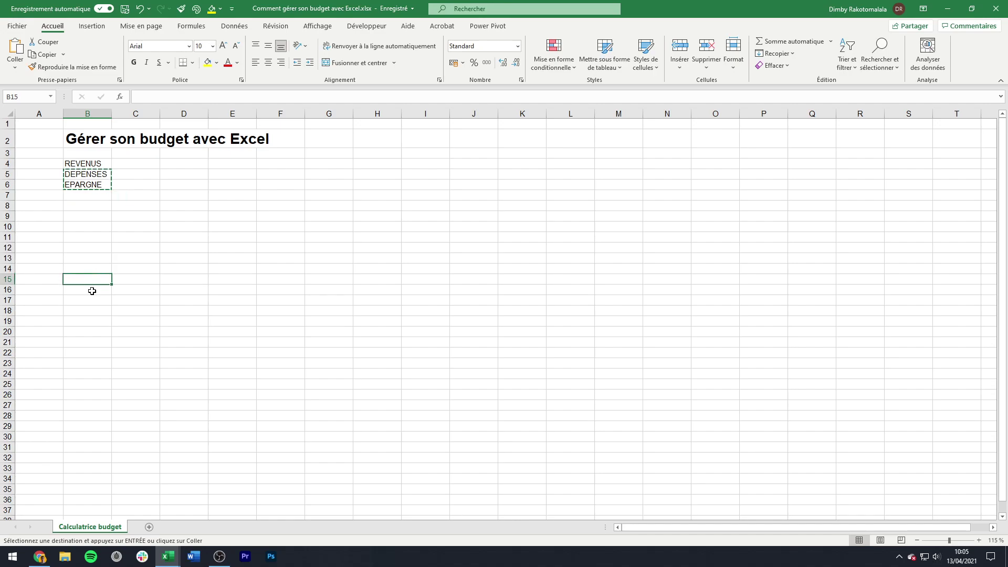
key(ctrl+v)
click(92, 290)
drag(93, 290, 93, 368)
- List Salaire net, CAF, RSA, AirBnB and Vinted / Leboncoin in B5:B9 under REVENUS, and widen column B to fit them
click(101, 176)
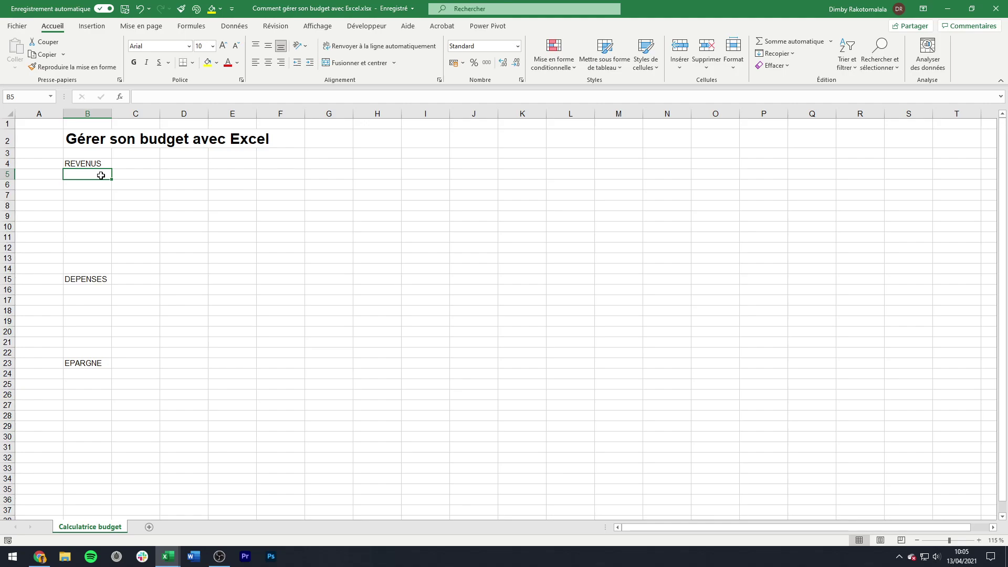
text(Salaire net)
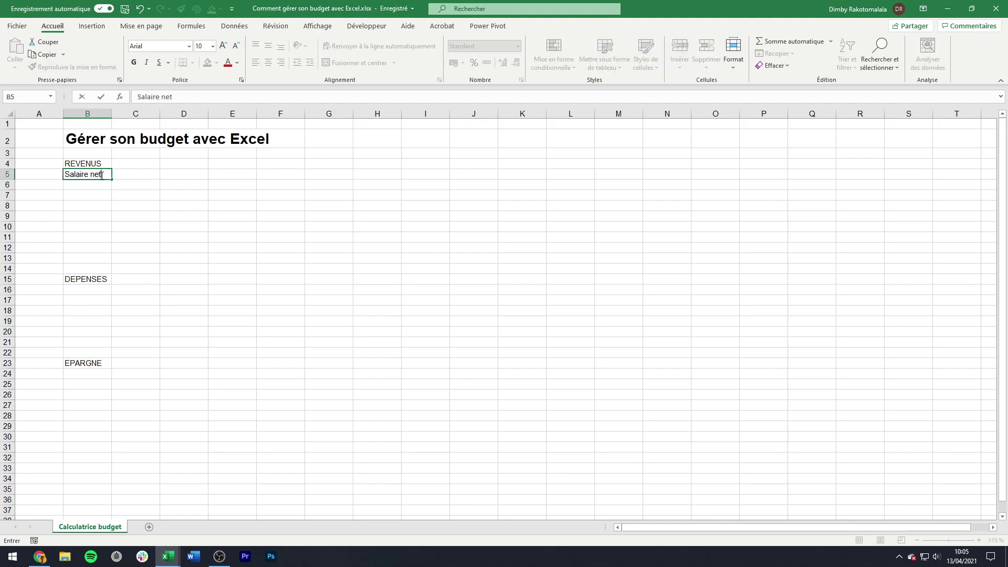
key(Return)
text(CAF)
key(Return)
text(RSA)
key(Return)
text(AirBnB)
key(Return)
text(Vinted / Leboncoin)
key(Return)
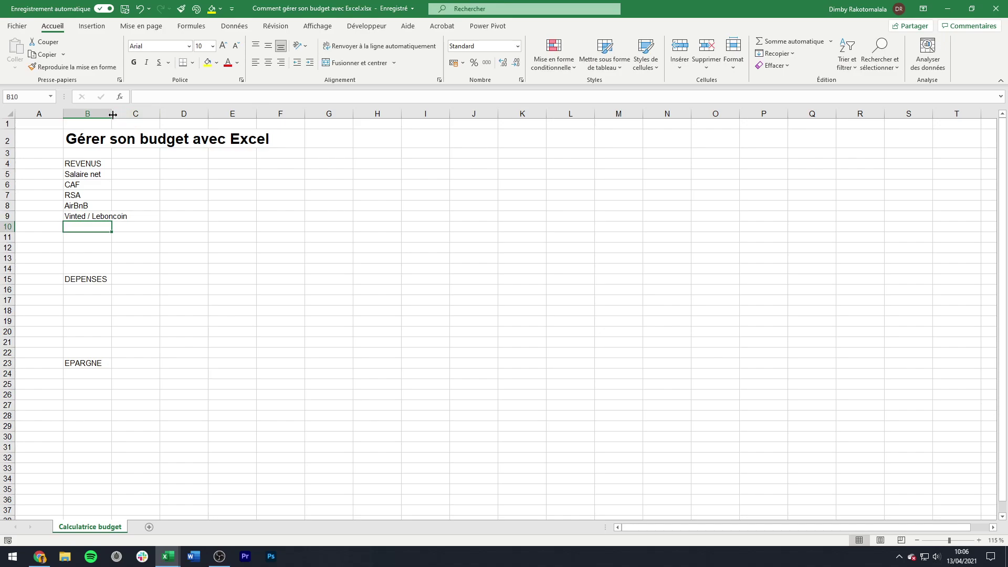
drag(112, 114, 132, 123)
click(214, 131)
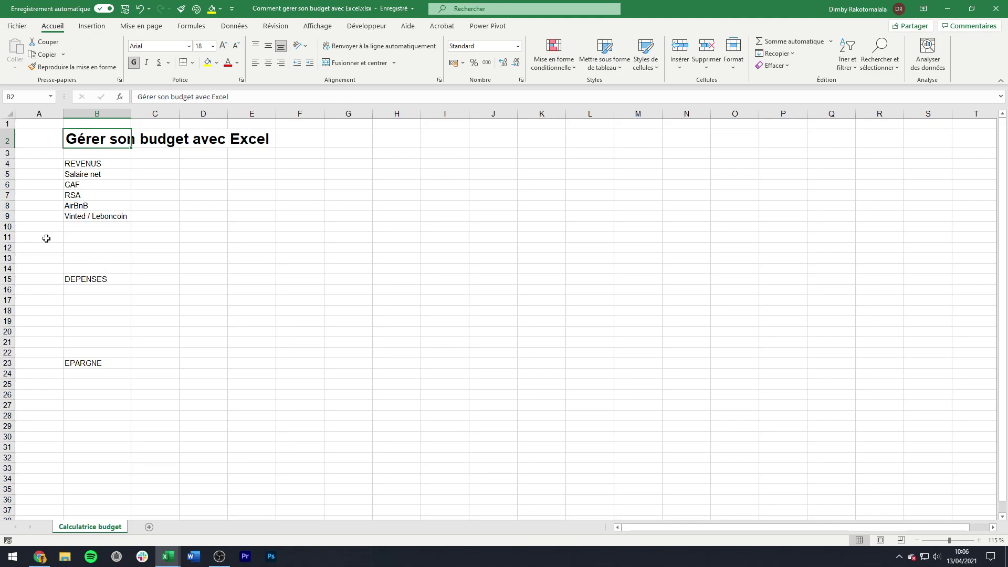
- Delete the empty rows 10 to 13 between the income list and DEPENSES
drag(5, 227, 3, 256)
right_click(3, 256)
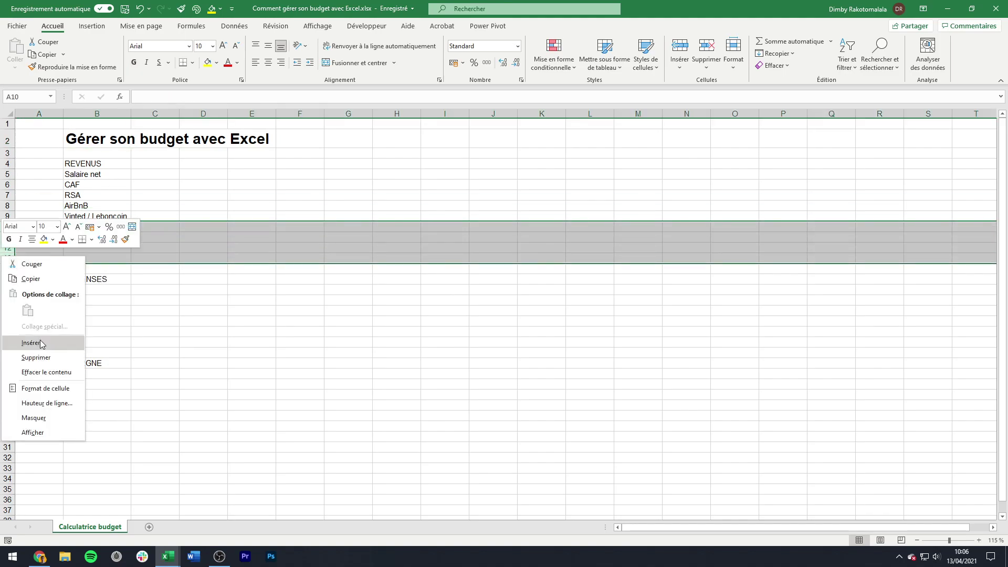
click(49, 357)
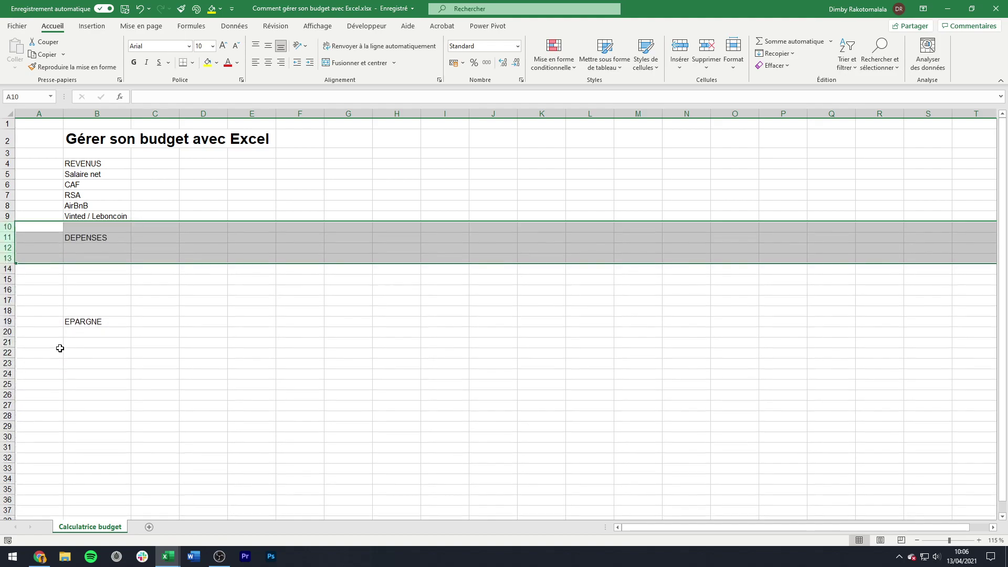
- Insert eleven blank rows at row 12, directly below the DEPENSES heading
click(103, 248)
right_click(3, 251)
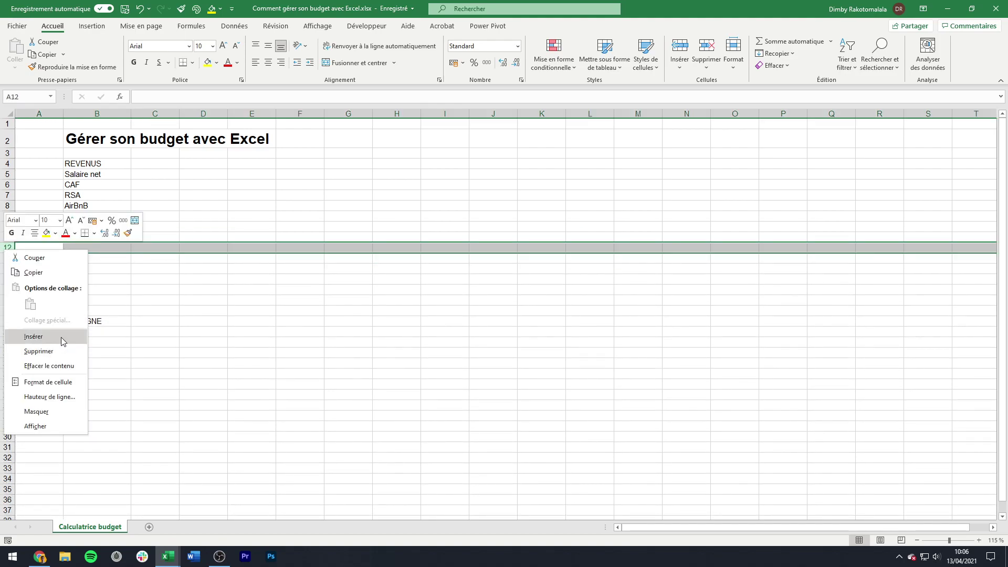
click(61, 337)
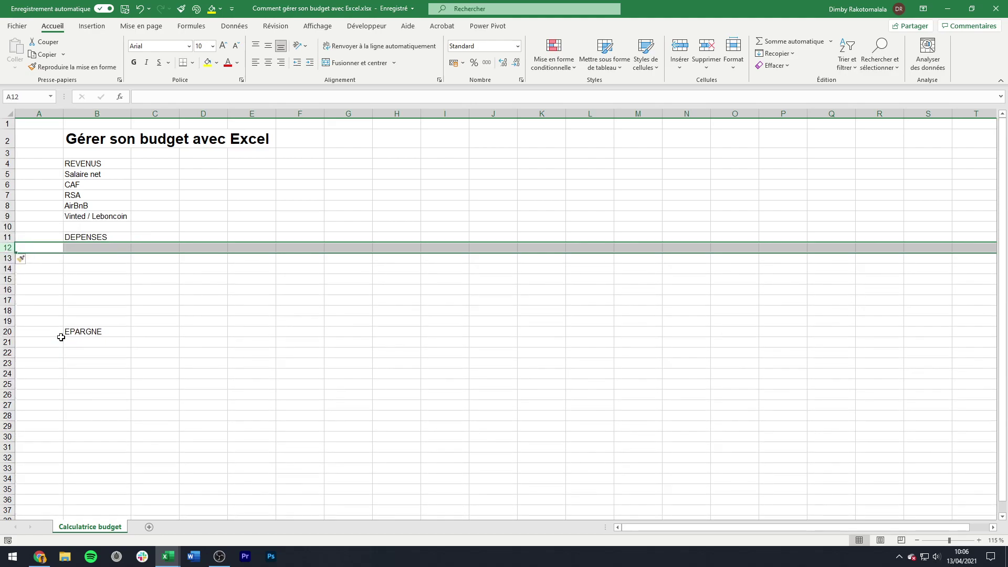
key(F4)
key(F4)
key(F4)
key(F4)
key(F4)
key(F4)
key(F4)
key(F4)
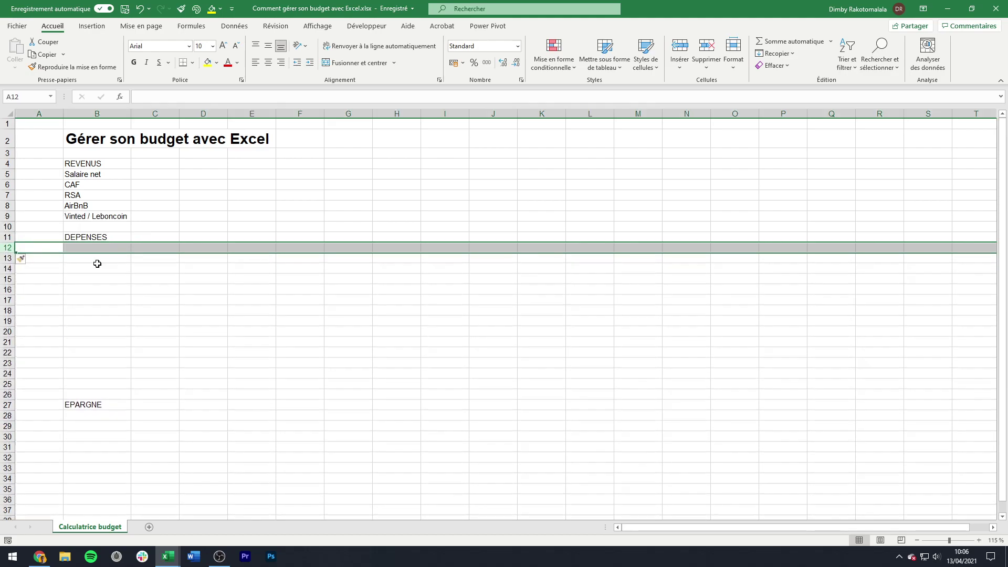
- List the expenses Loyer, Restaurants, Vêtements, Salle de sport and Transport in B12:B16
click(123, 248)
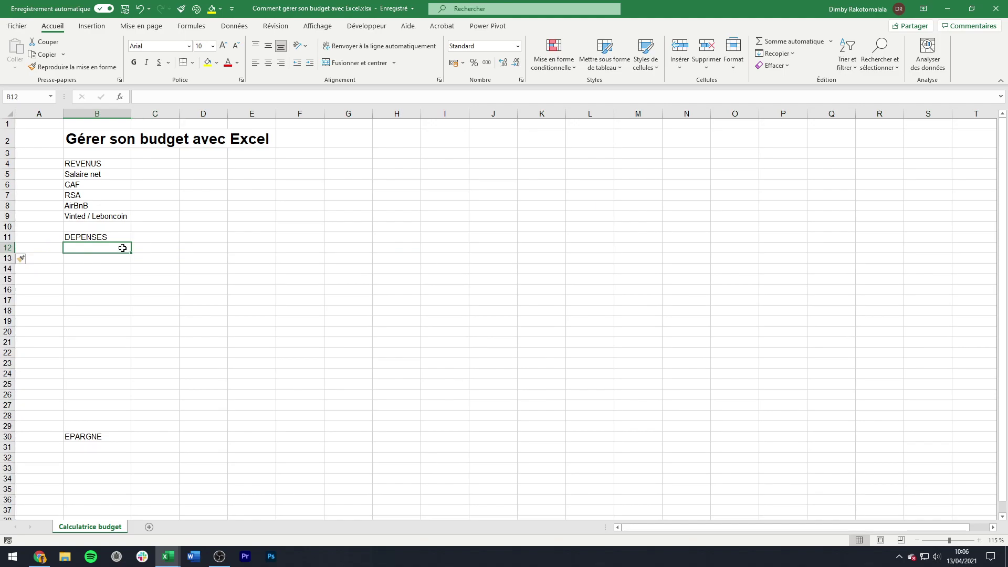
text(Loyer)
key(Return)
text(Restaurants)
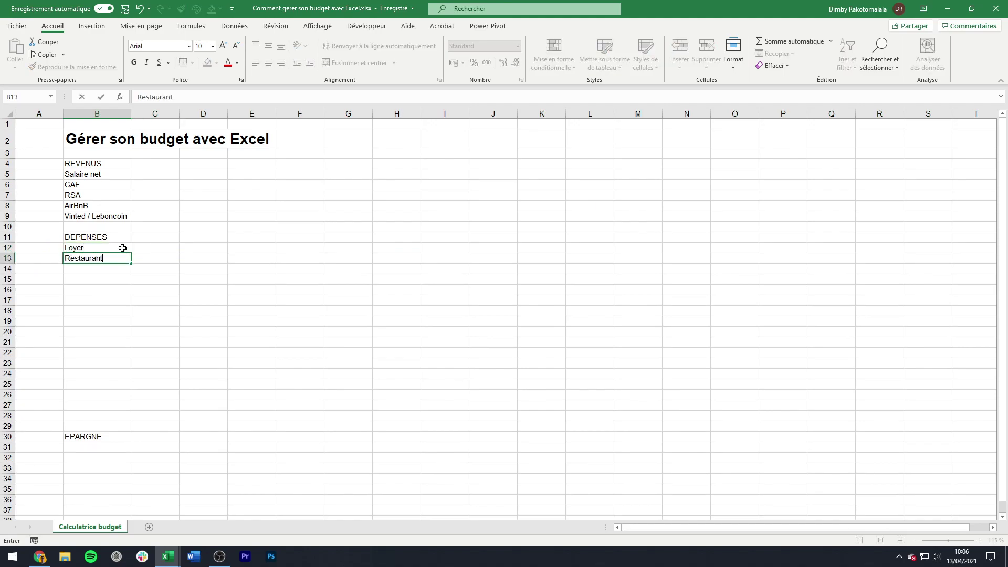
key(Return)
text(Vêtements)
key(Return)
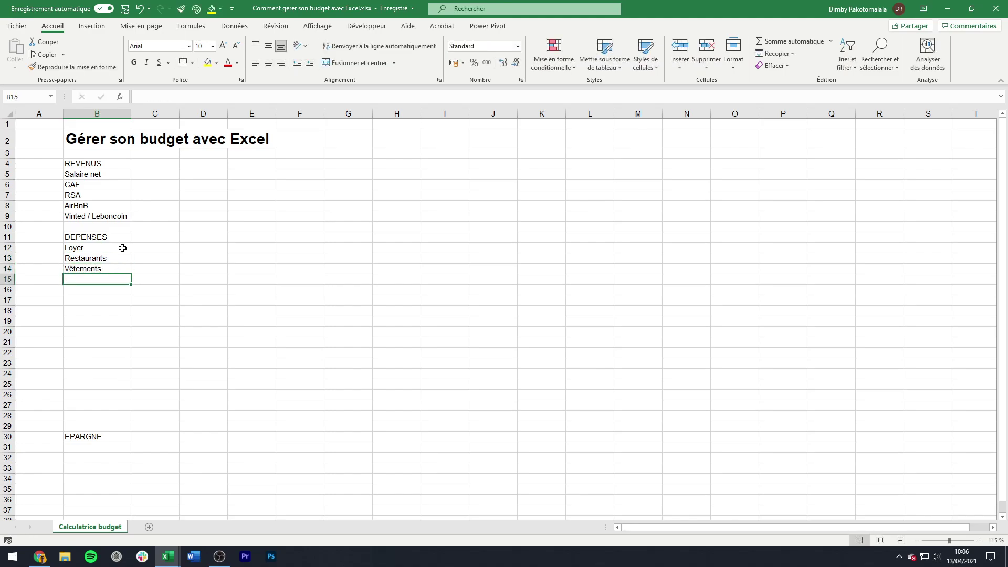
text(Salle de sport)
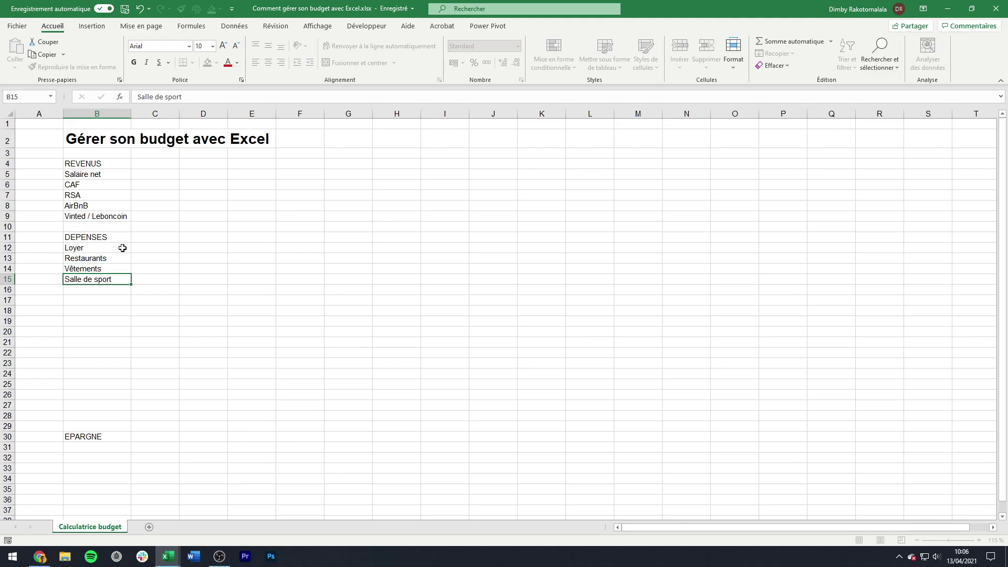
key(Return)
text(Transport)
key(Return)
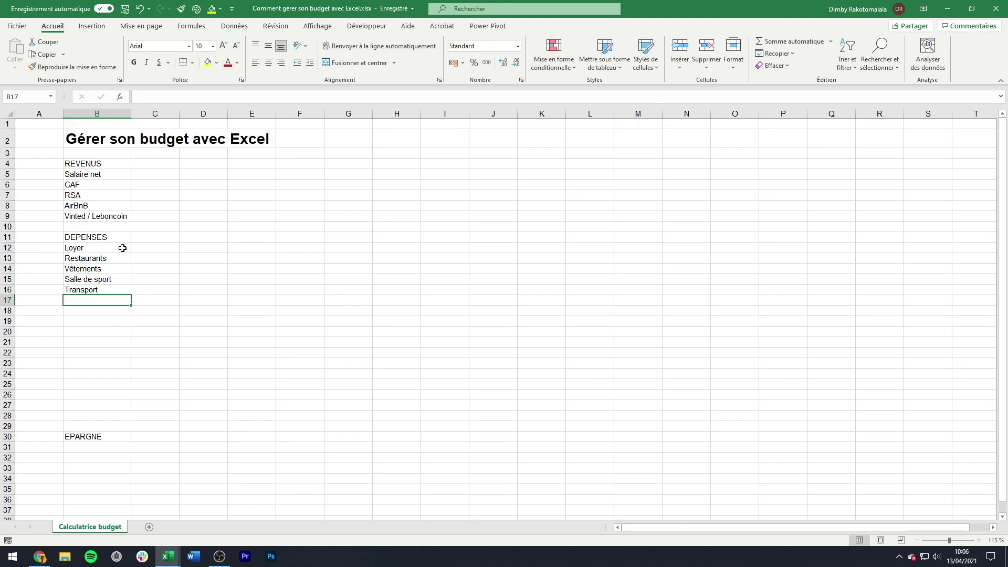
- Add the expenses Téléphone, Banque, Electricité, Chauffage / Gaz and Courses in B17:B21
text(Téléphone)
key(Return)
text(Banque)
key(Return)
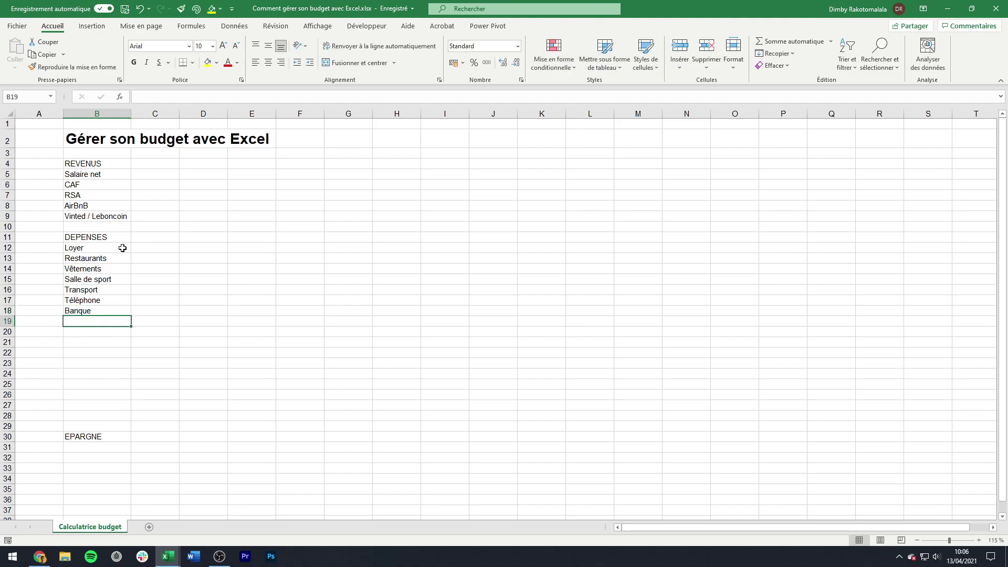
text(Electricité)
key(Return)
text(Chauffage / G)
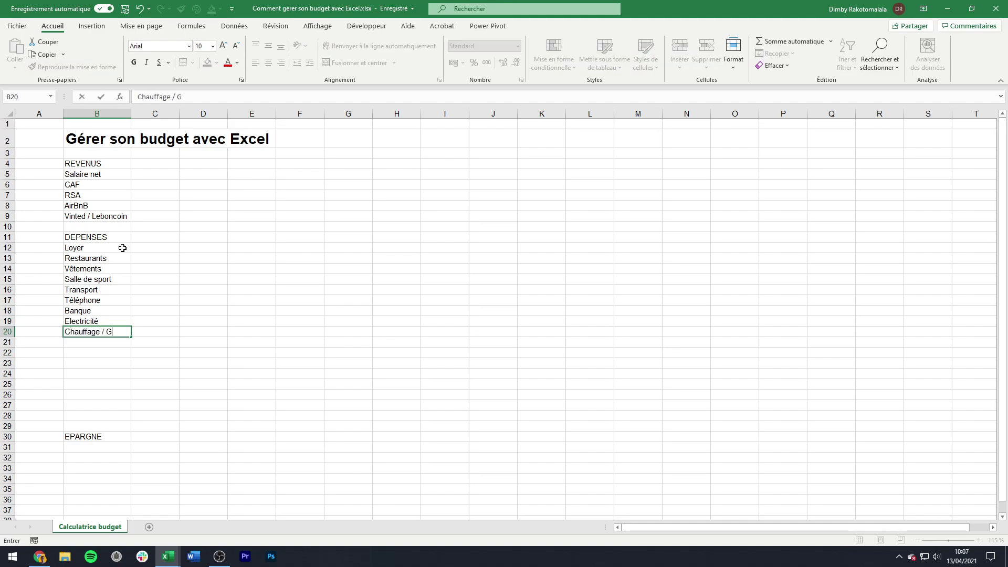
text(az)
key(Return)
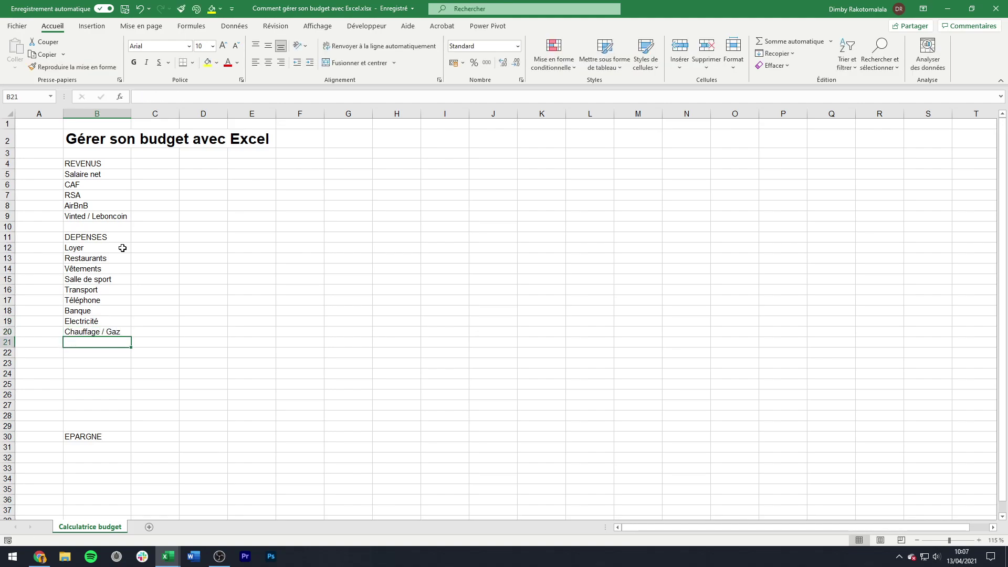
text(Courses)
key(Return)
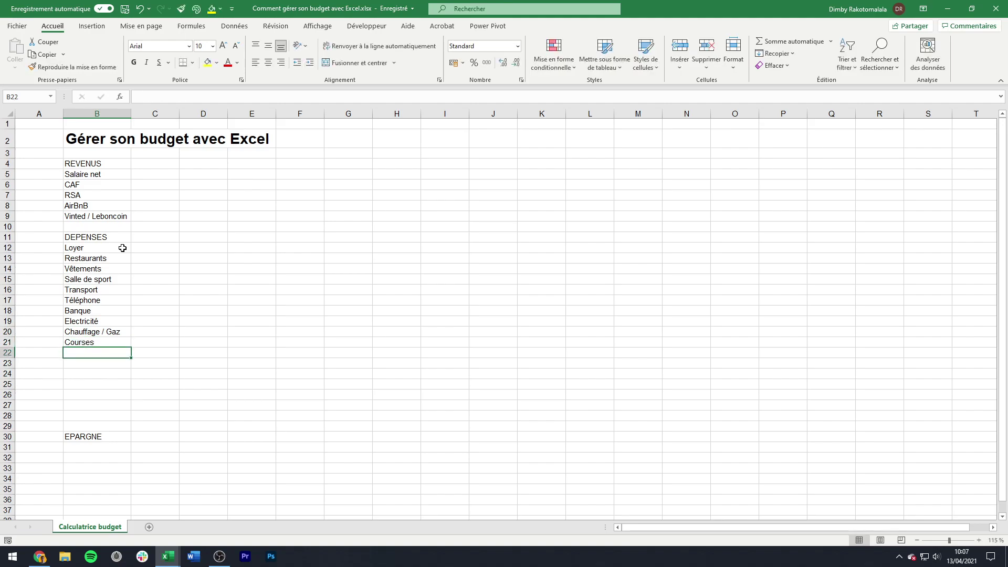
- Add the expenses Assurance Habitation, Assurance Voiture, Parking and Internet in B22:B25
text(Assurance Habitation)
key(Return)
text(Assurance V)
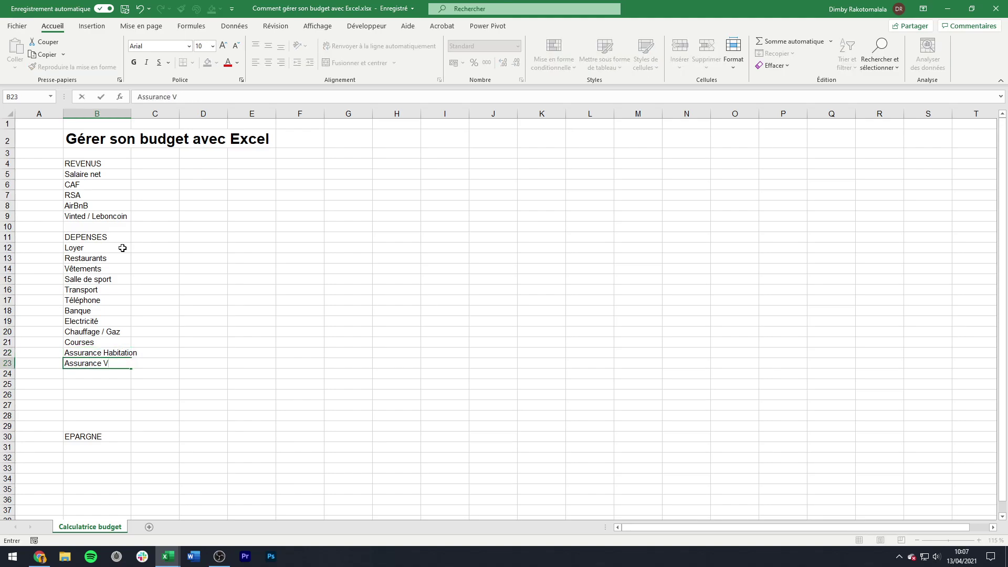
text(oiture)
key(Return)
text(Parking)
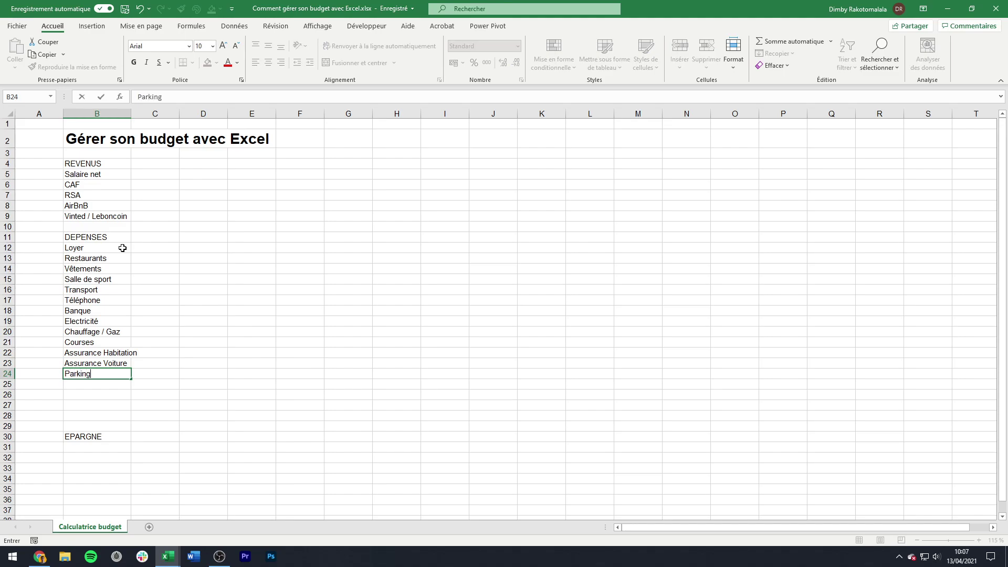
key(Return)
text(Internet)
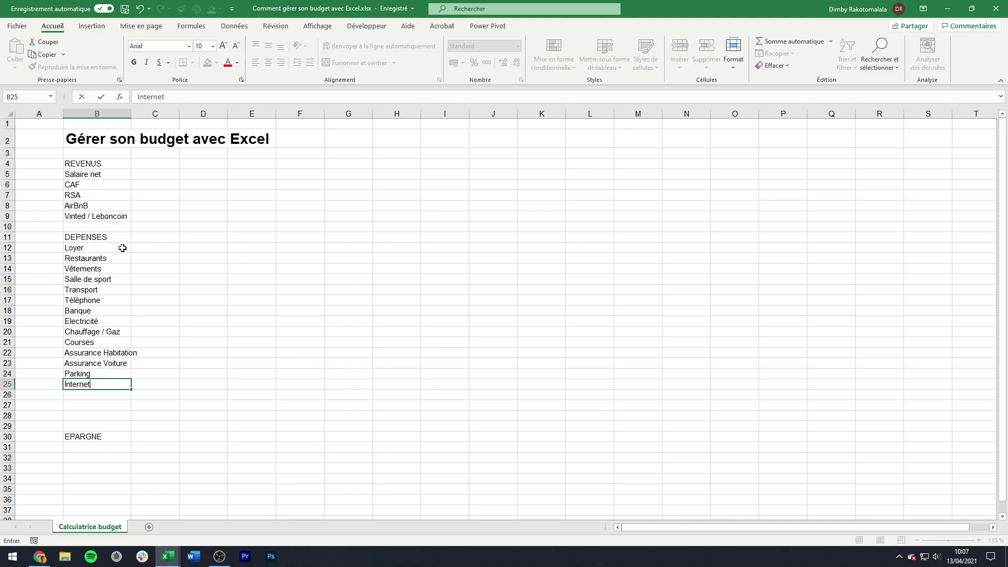
key(Return)
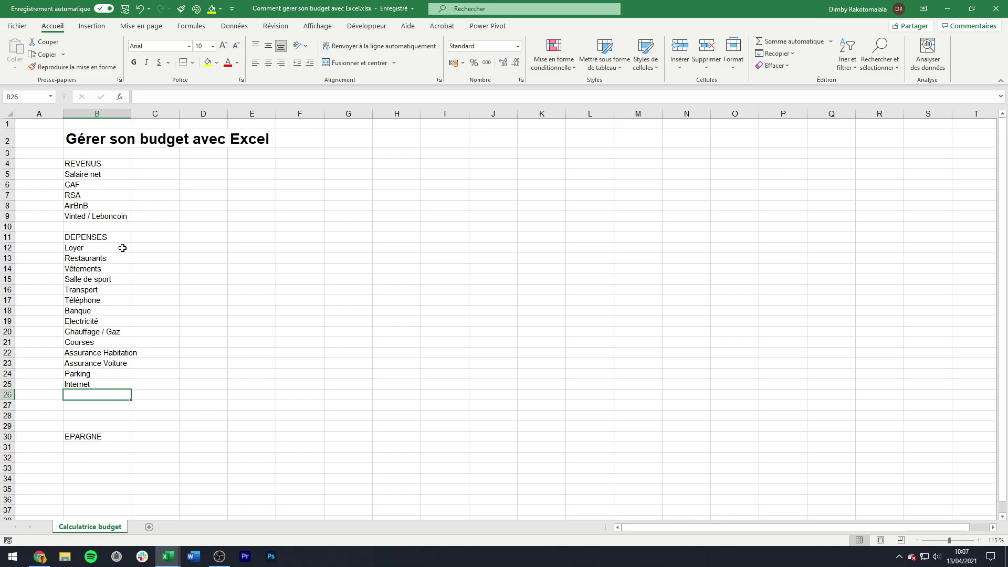
- Add the expenses Spotify, Netflix and Vacances in B26:B28
text(Spotify)
key(Return)
text(Ne)
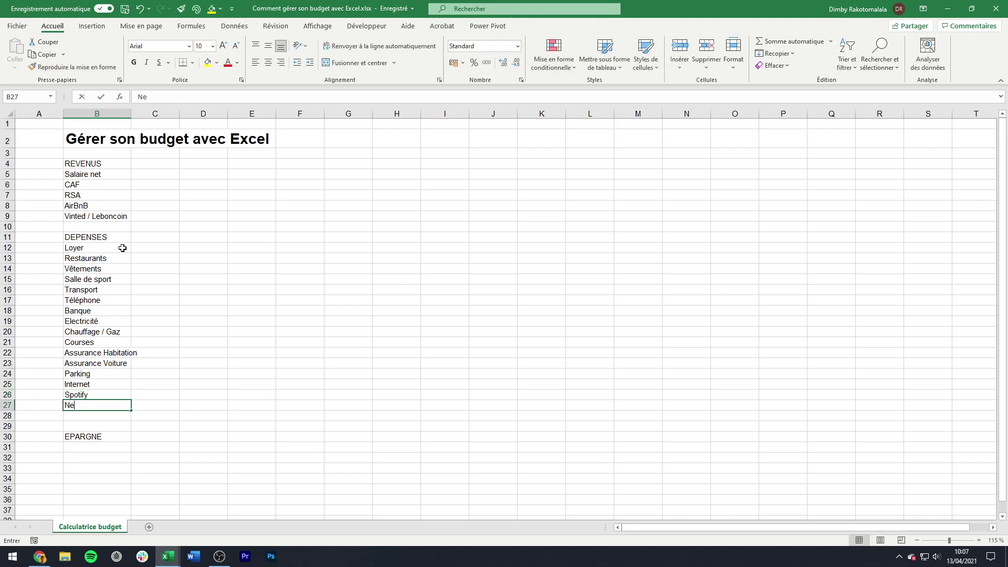
text(tflix)
key(Return)
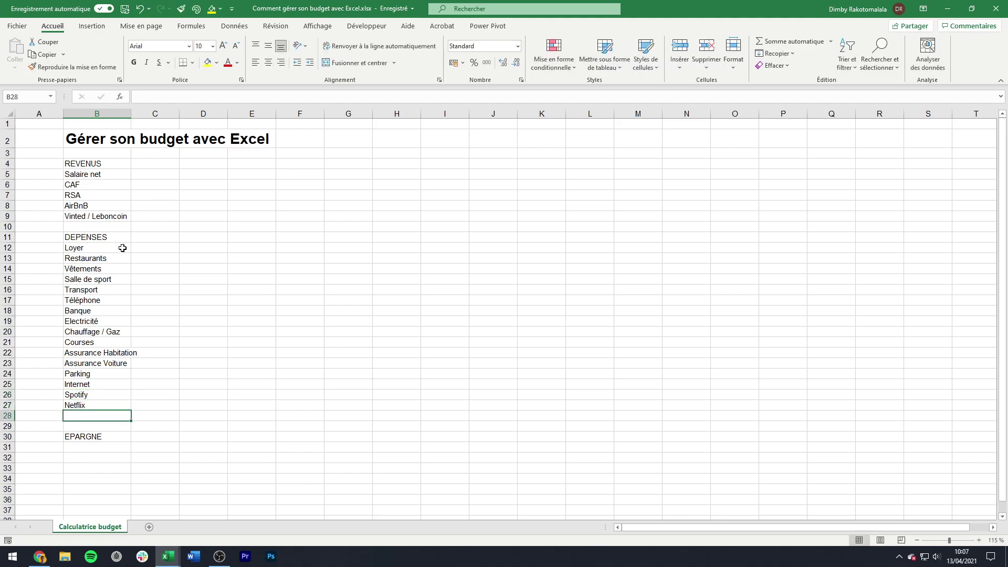
text(Va)
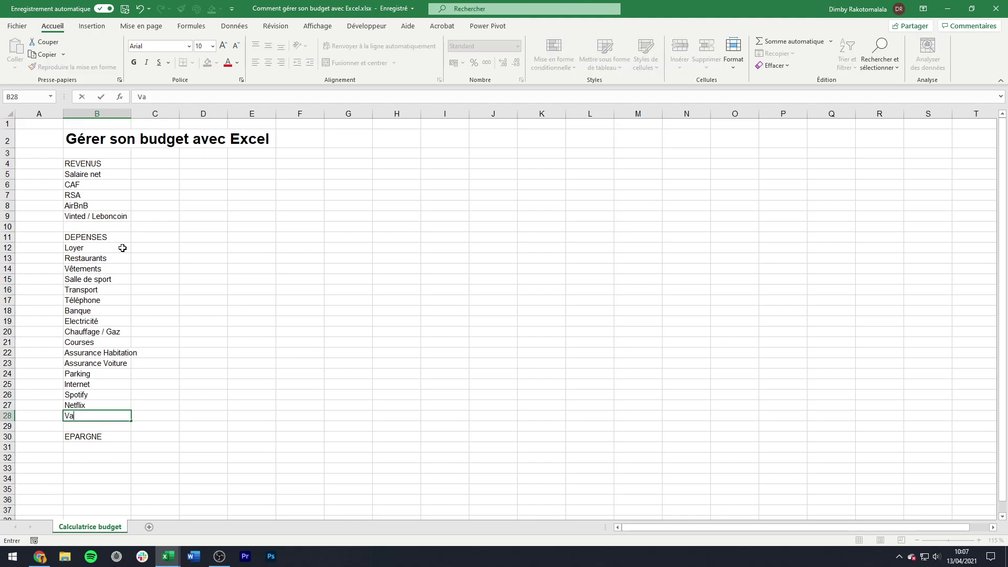
text(cances)
key(Return)
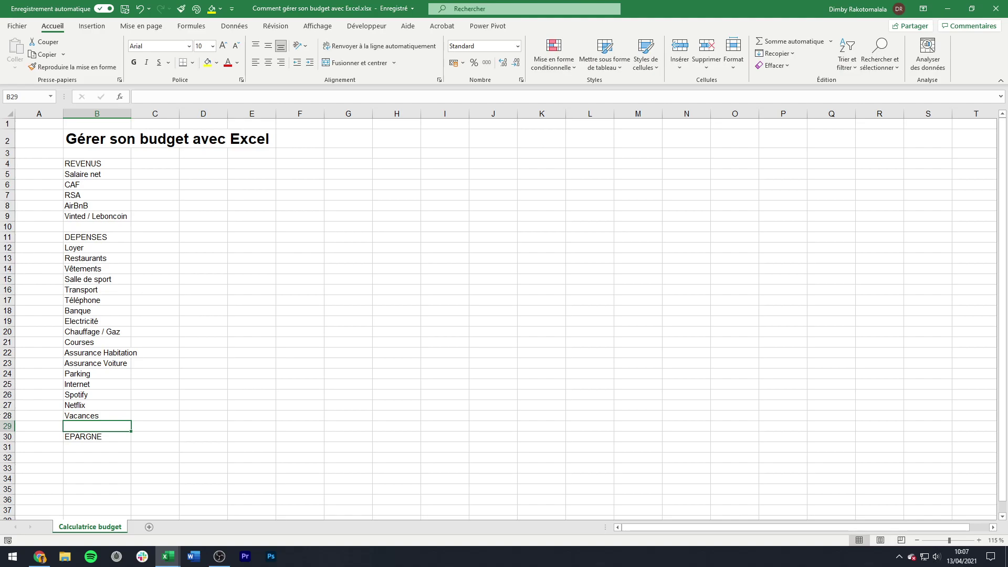
- Insert a blank row at row 29 and enter the expense Rmbt crédit voiture in B29
right_click(5, 427)
click(34, 331)
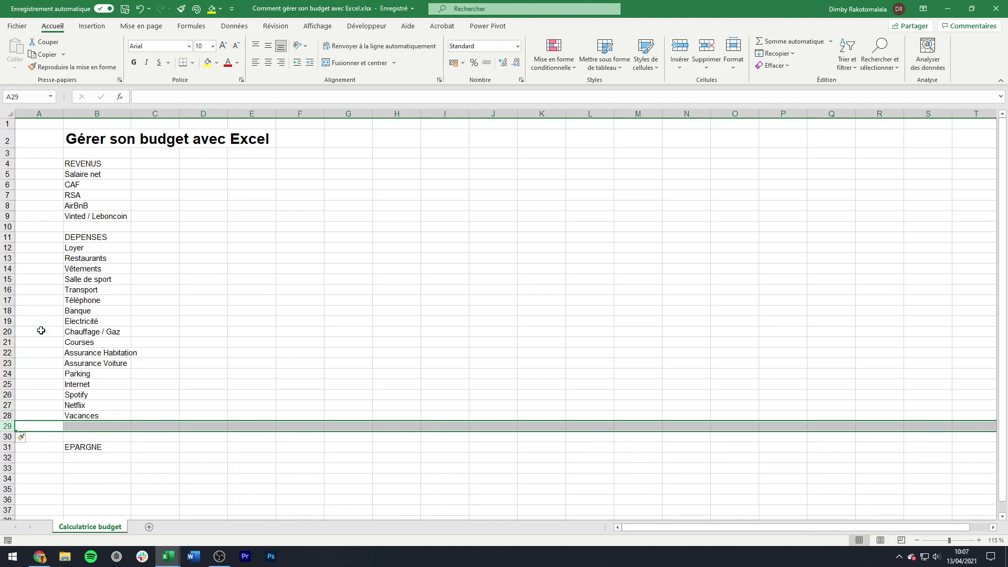
click(79, 428)
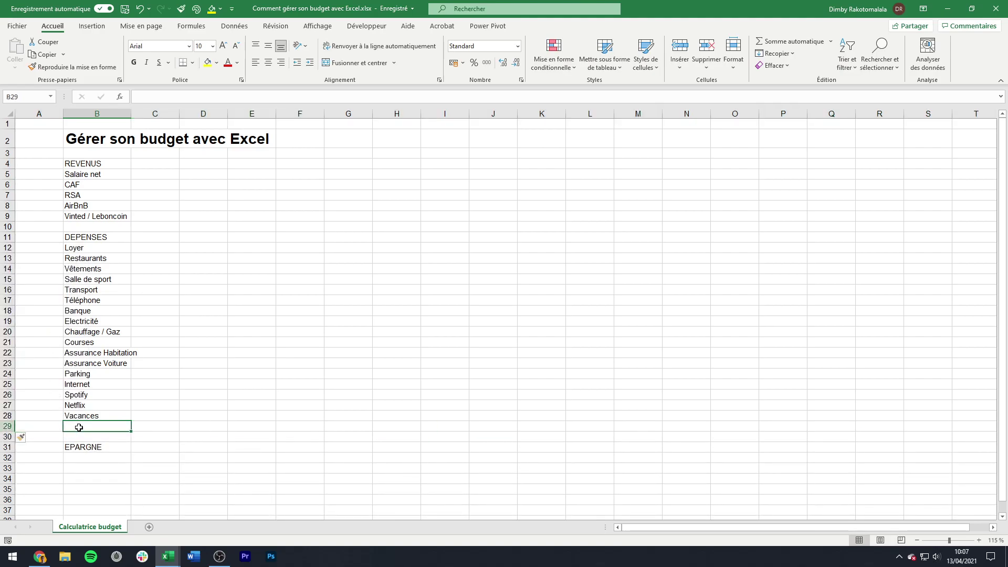
text(Rm)
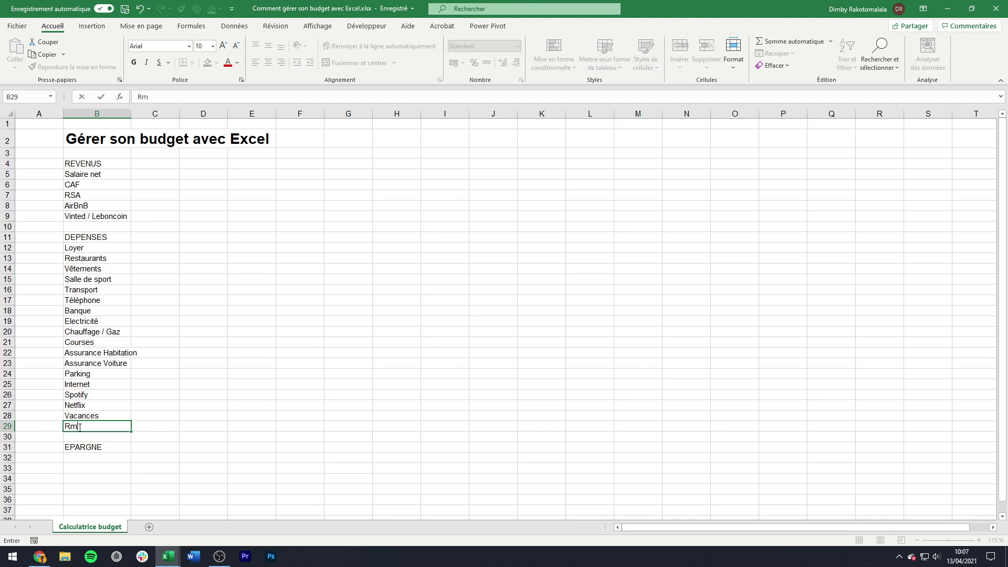
text(bt crédit voiture)
key(Return)
- Insert a blank row at row 30 and enter the expense Autres dépenses in B30
right_click(8, 437)
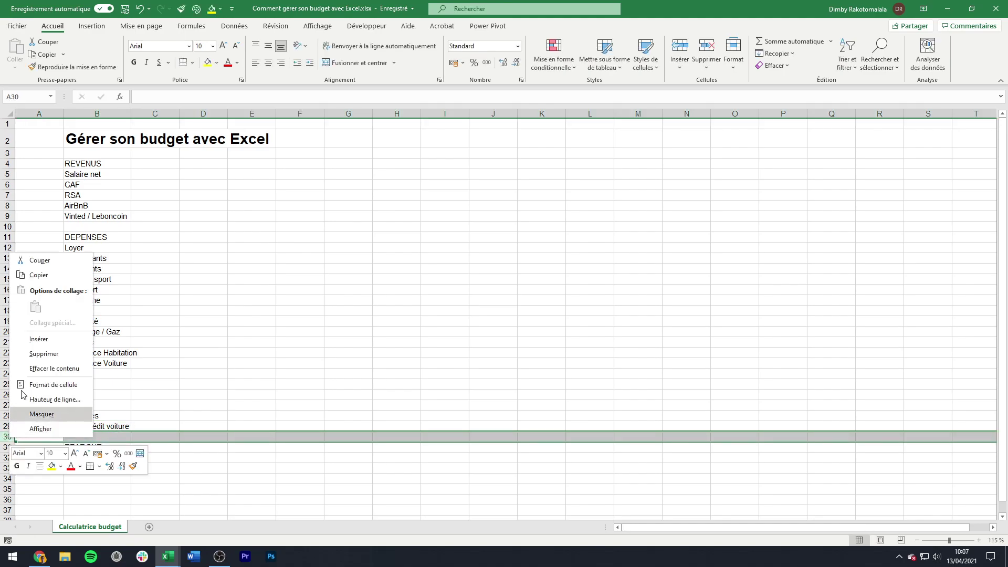
click(38, 339)
click(92, 437)
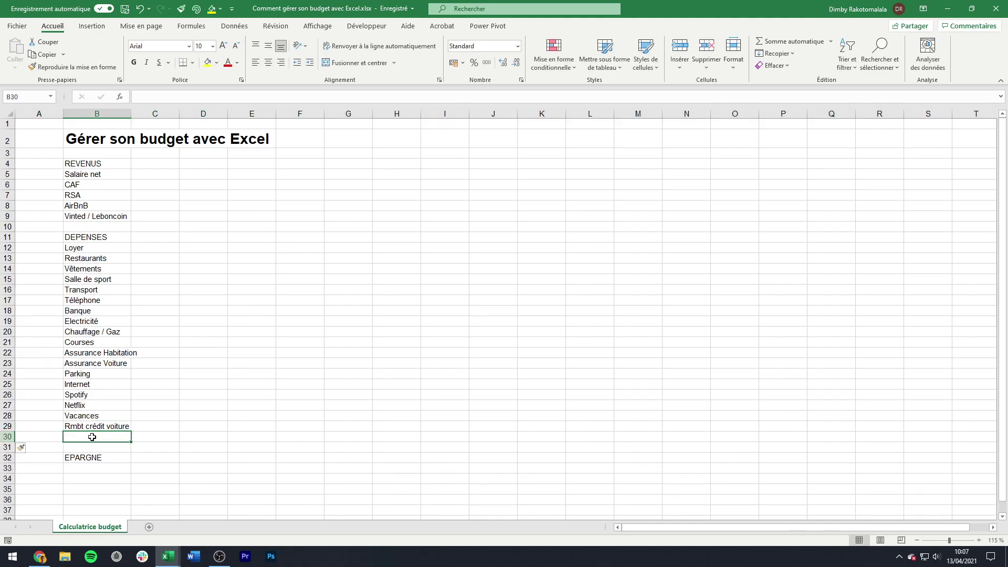
text(Au)
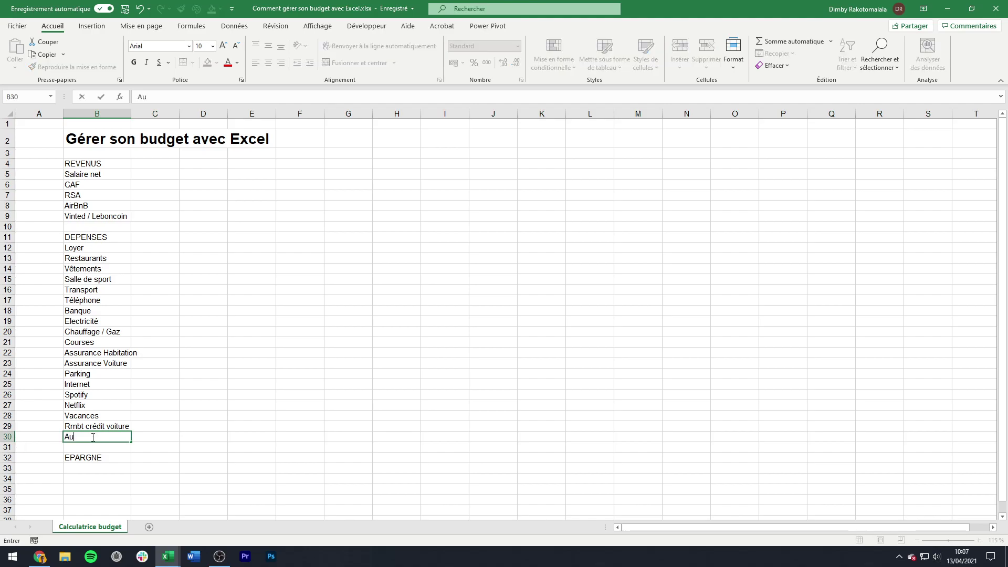
text(tres dépenses)
key(Return)
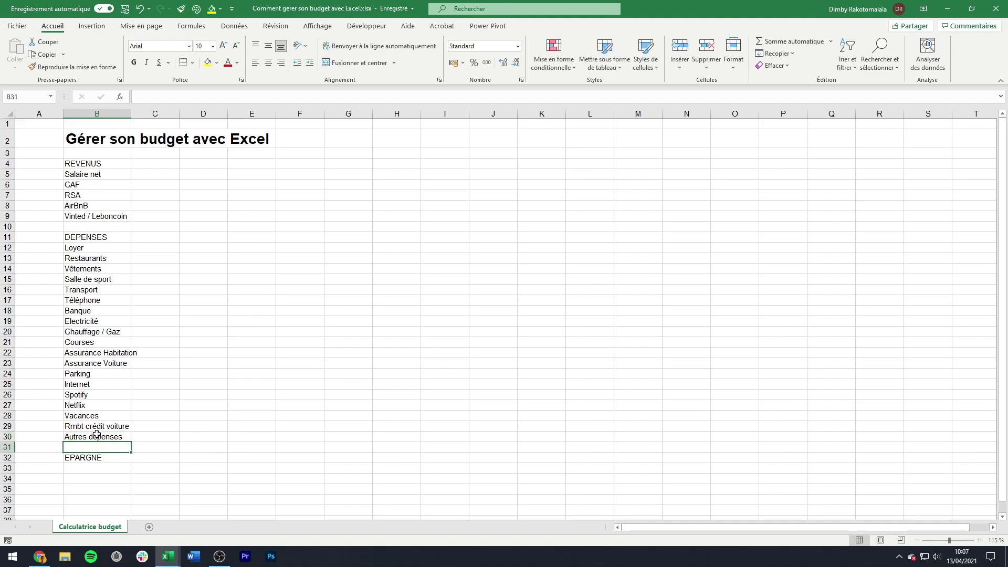
- Enter Epargne disponible in B33, under the EPARGNE heading
drag(103, 175, 106, 204)
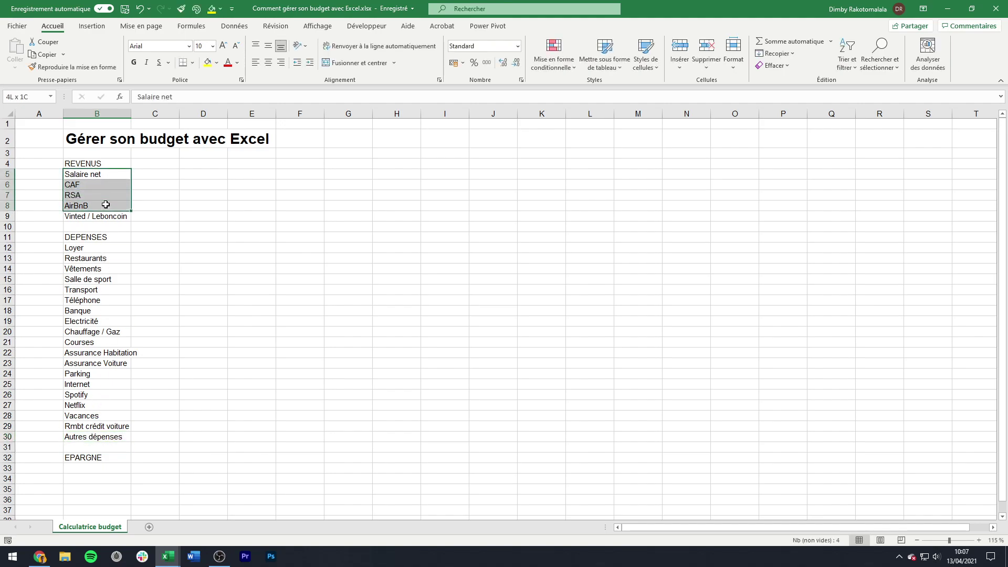
click(101, 458)
click(103, 473)
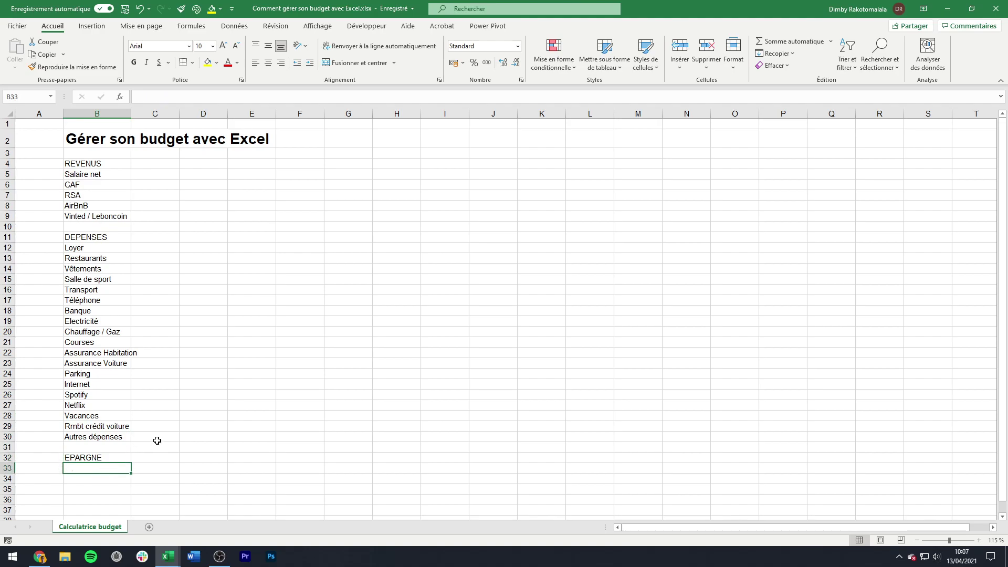
text(Epargn)
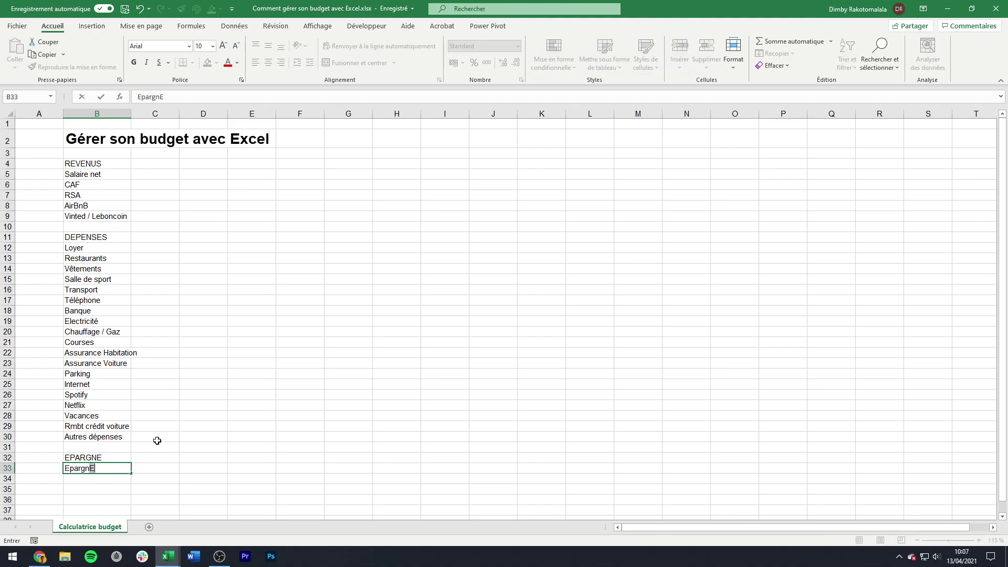
text(e disponible)
key(Return)
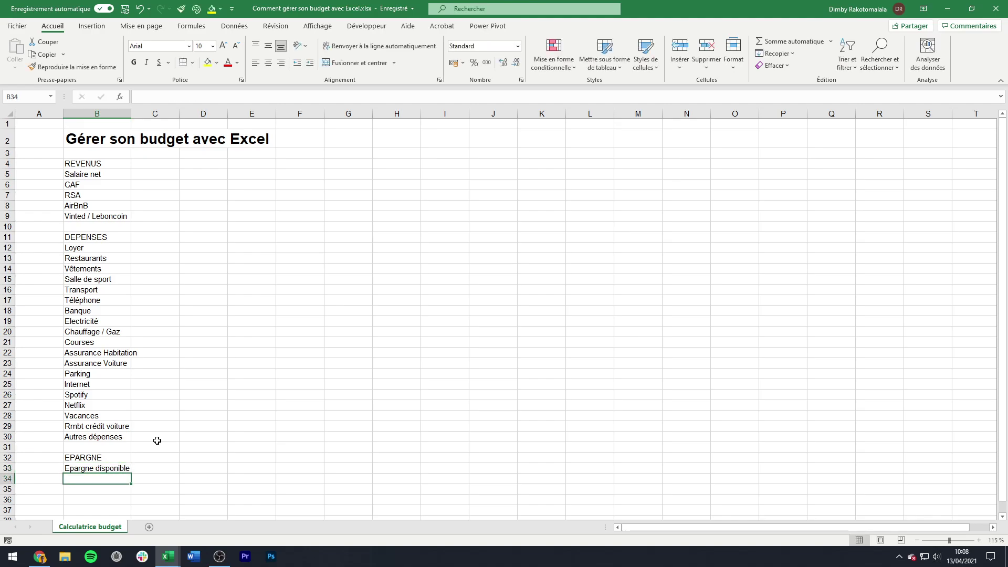
- Insert a blank row at row 10, below the income items, and enter the label Totaux in B10
right_click(9, 227)
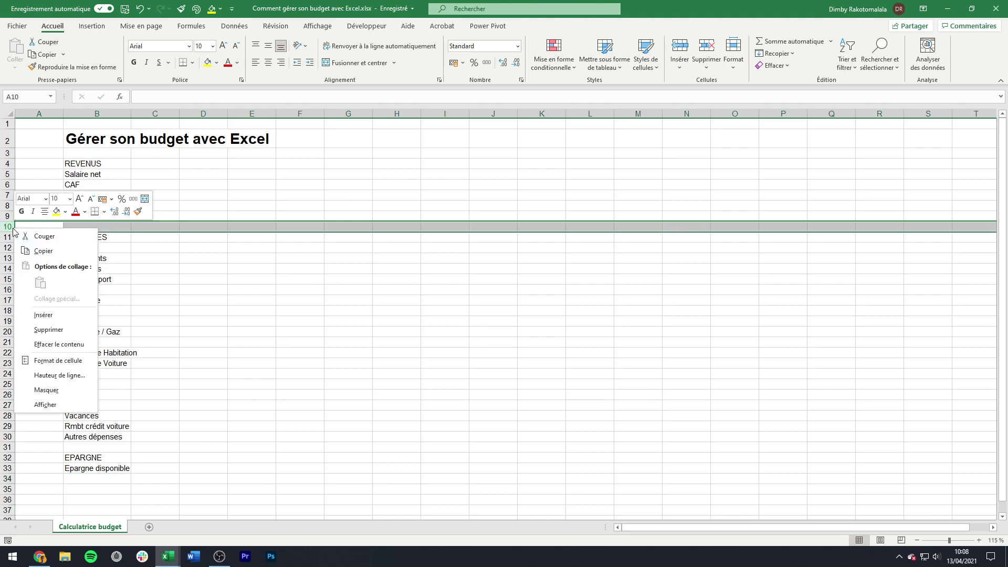
click(58, 318)
click(89, 228)
text(Totaux)
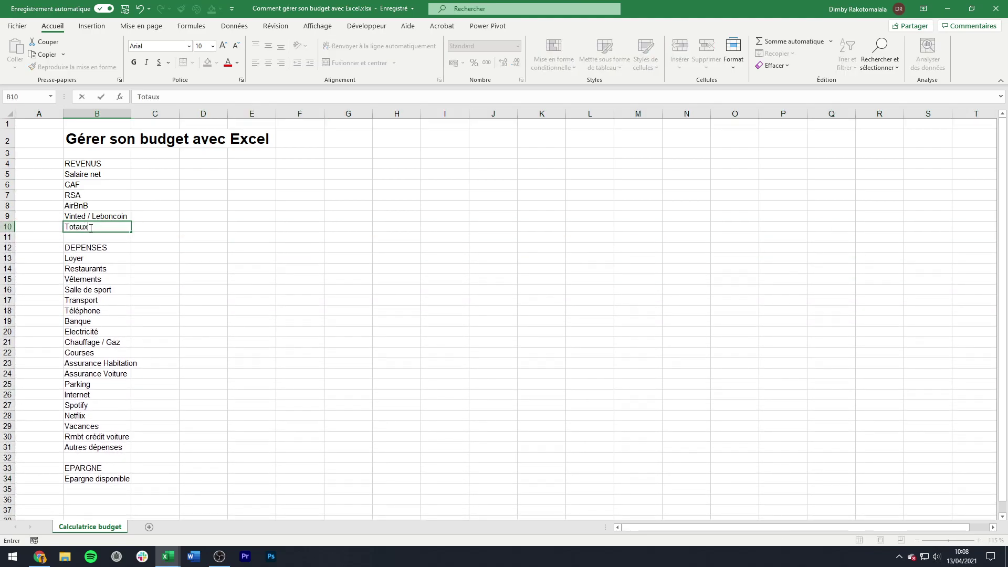
key(Return)
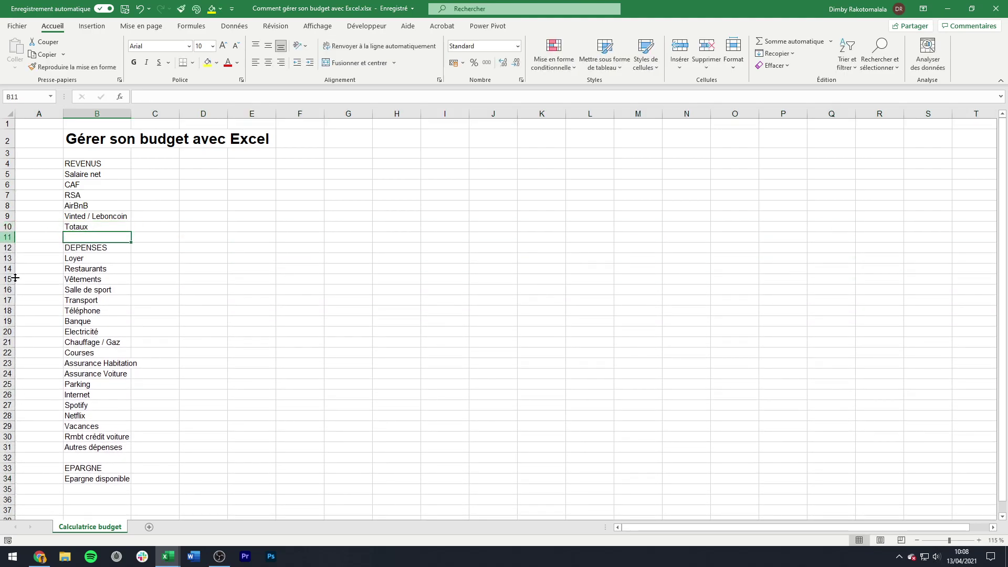
- Insert a blank row at row 32, below the expense items, and enter the label Total in B32
right_click(8, 457)
click(53, 359)
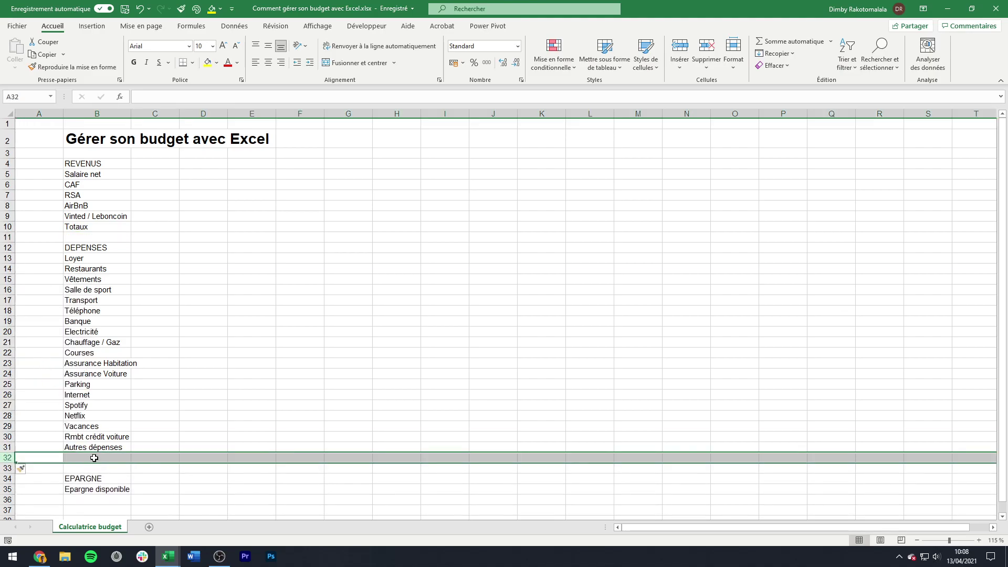
click(93, 456)
text(To)
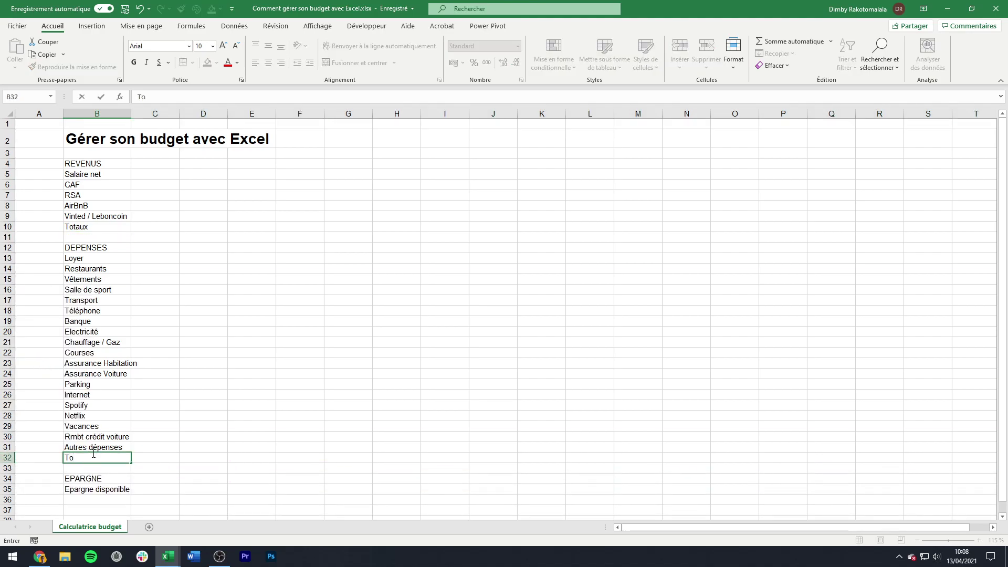
text(tal)
key(Return)
- Change the label at the end of the income section in B10 to Total
click(115, 228)
text(Total)
key(Return)
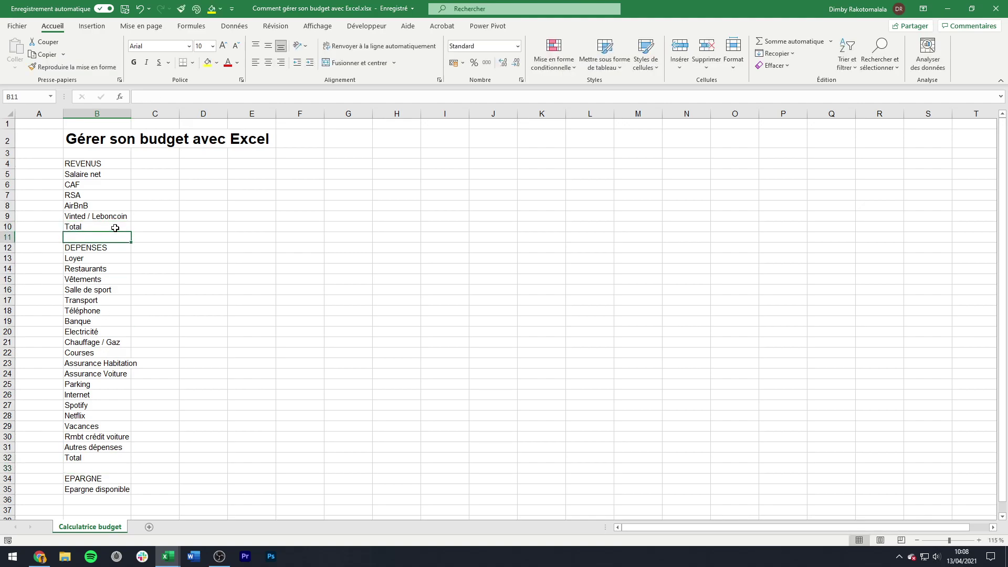
- Italicize the two Total labels in B10 and B32
click(115, 227)
ctrl+click(108, 459)
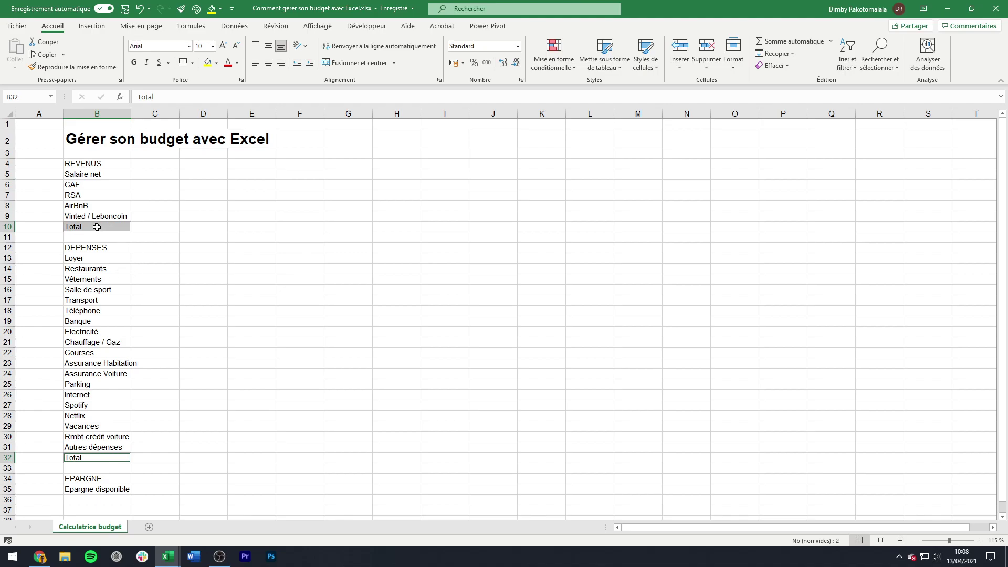
click(149, 63)
- Enter the budget holder's first name in C4 and move it up to C3
click(162, 163)
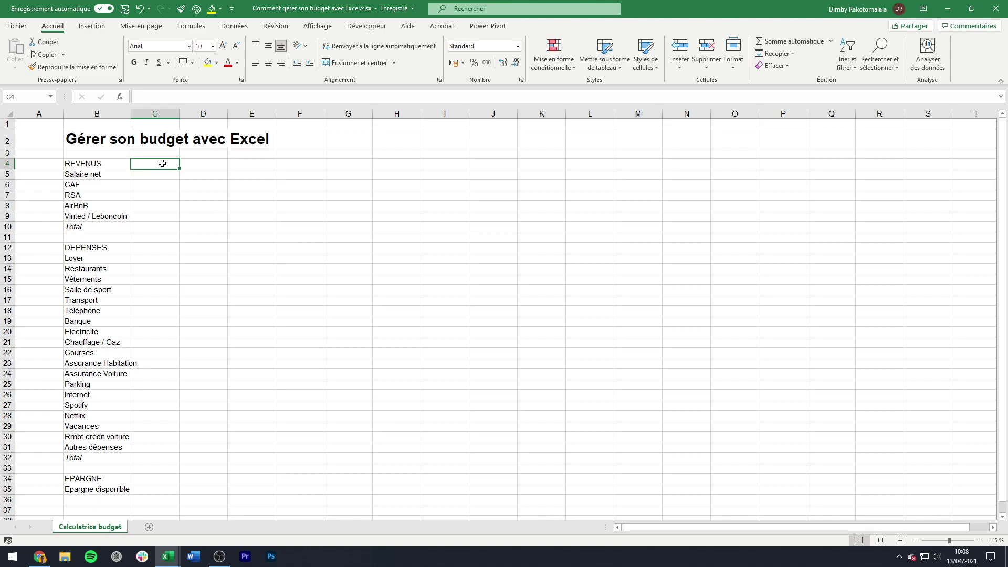
text(Patrick)
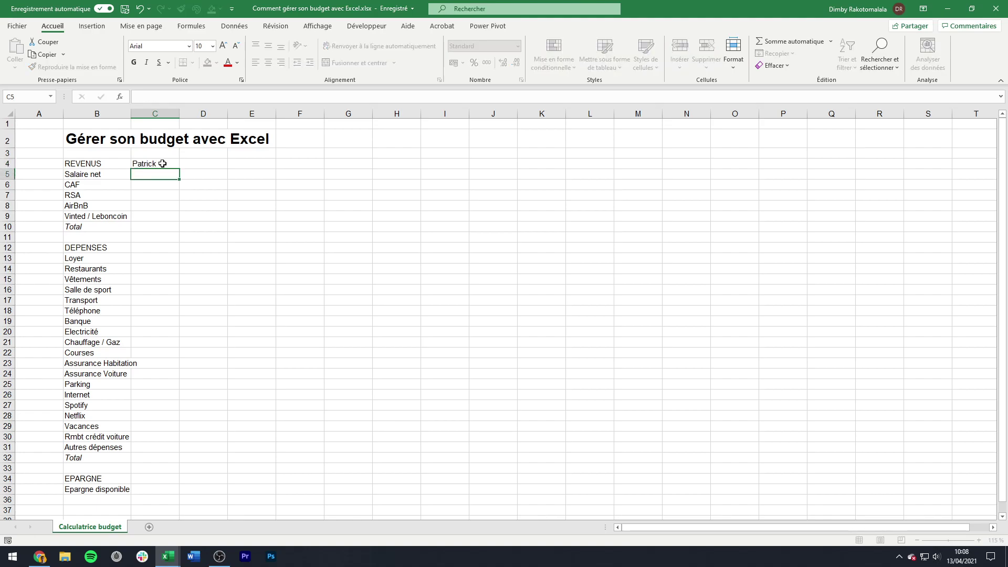
key(ctrl+Return)
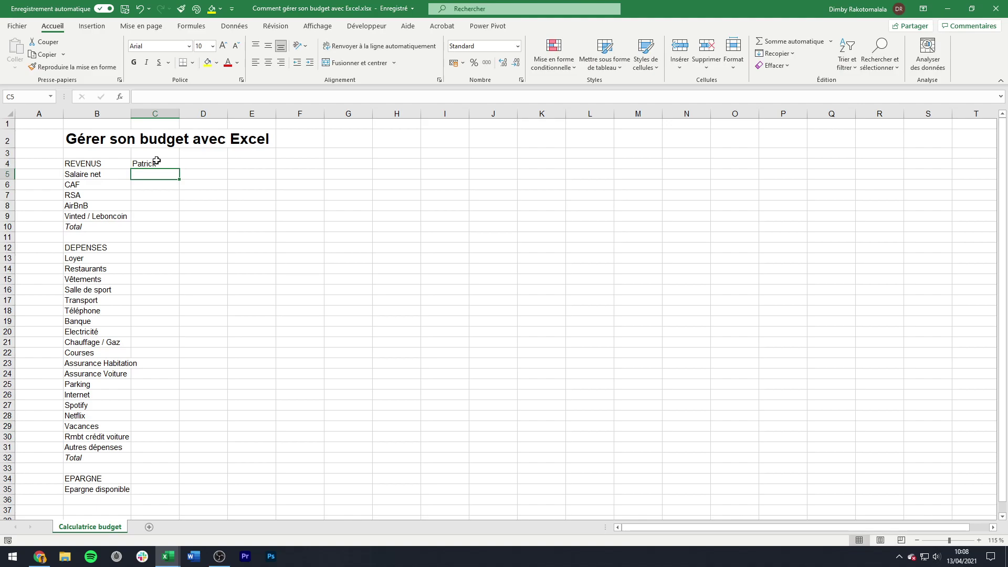
drag(169, 159, 170, 152)
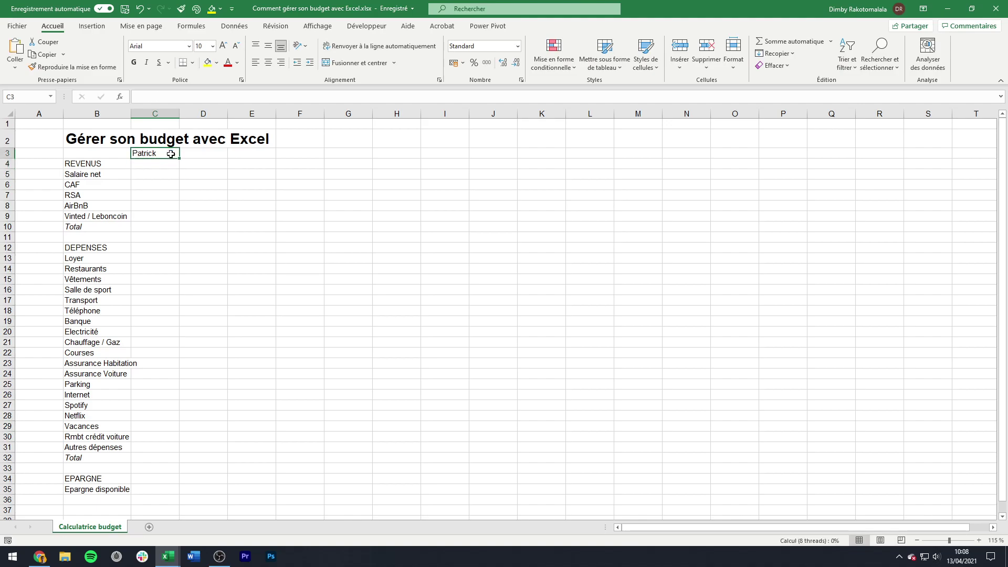
- Insert a blank row at row 3, between the sheet title and the row with the person's name
right_click(13, 158)
click(46, 241)
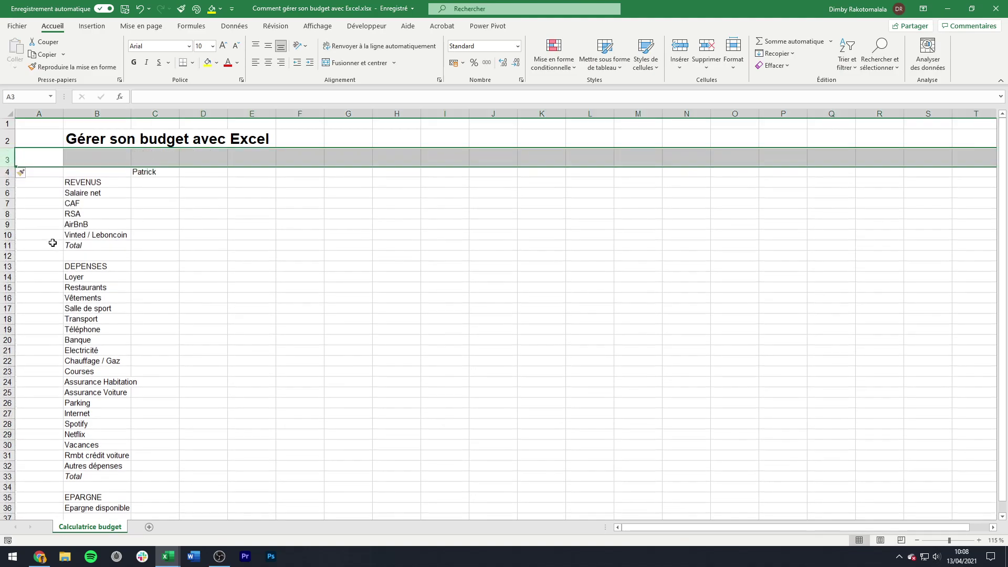
click(146, 217)
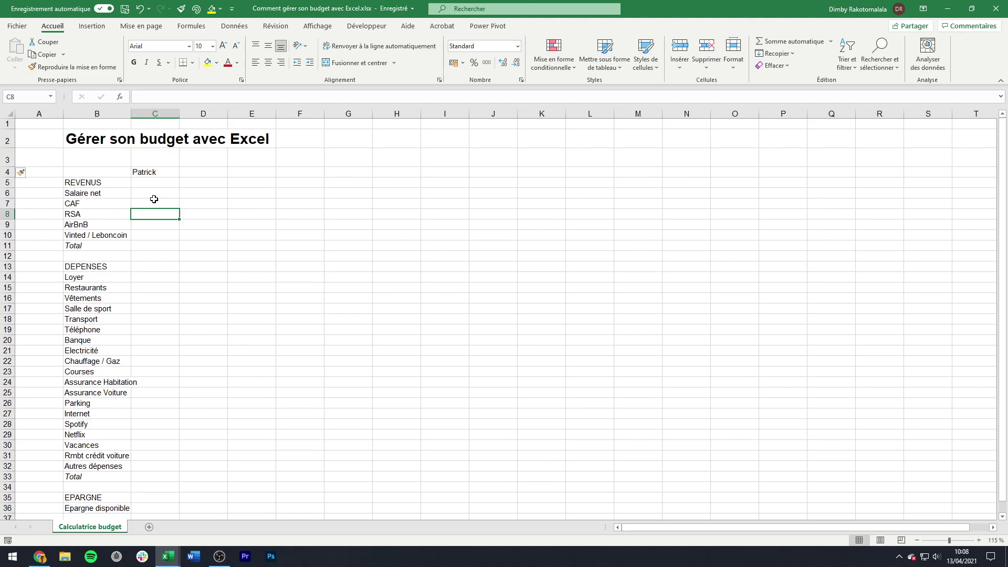
- Copy the formatting of row 4 onto the new blank row 3
click(7, 173)
click(72, 67)
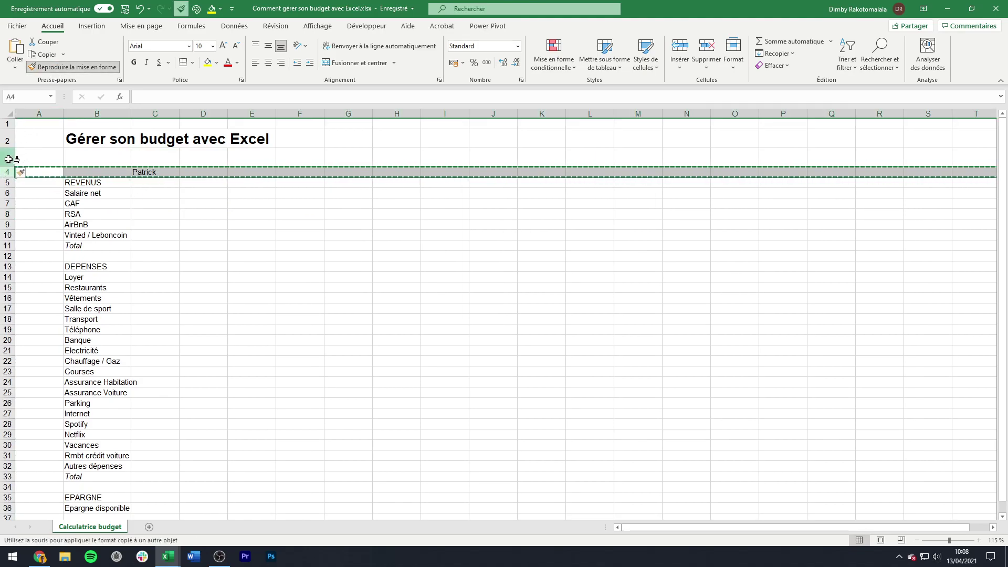
click(24, 159)
- Freeze the panes at C5 so rows 1 to 4 and columns A and B stay fixed
click(163, 177)
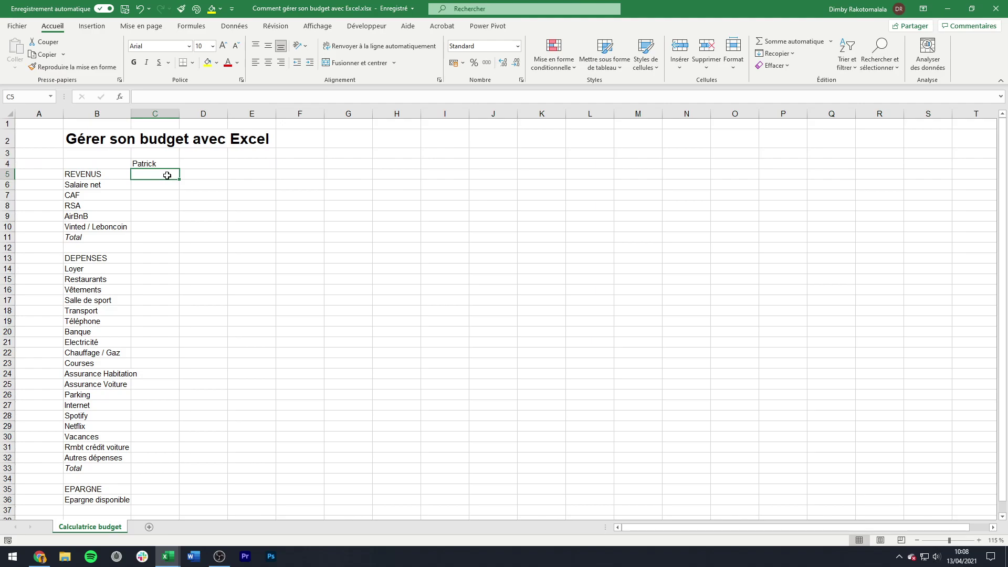
scroll(173, 193, down, 4)
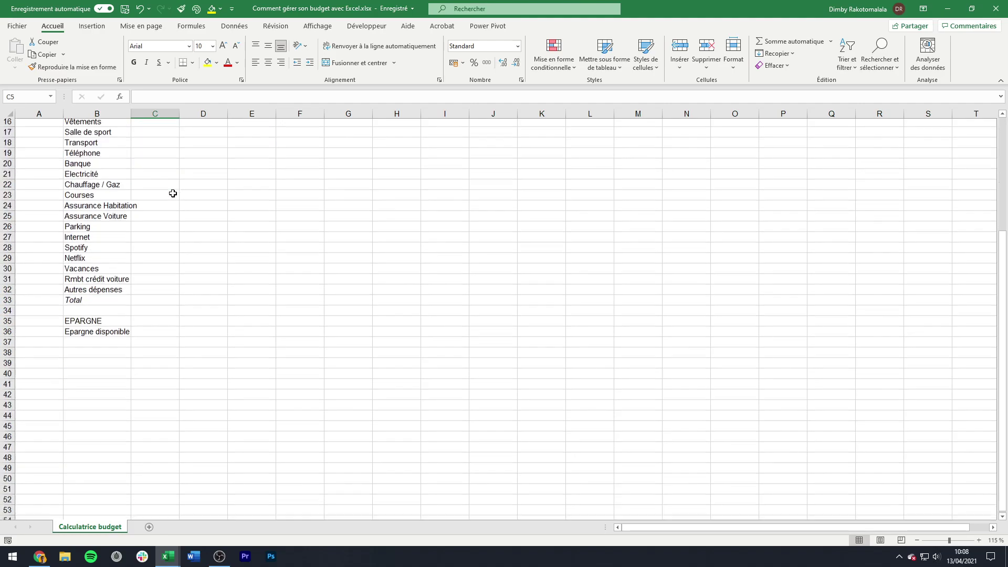
scroll(170, 196, up, 4)
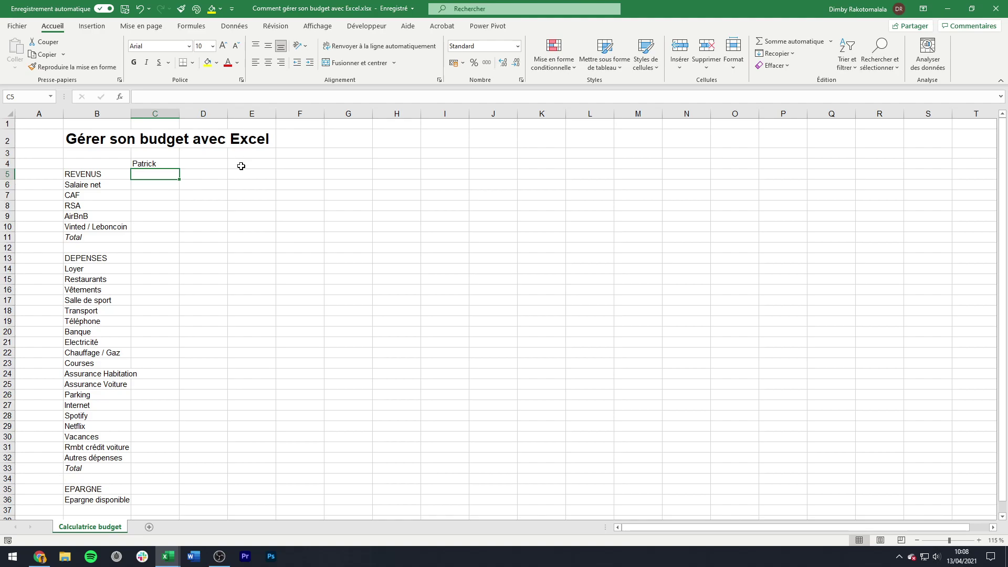
click(327, 29)
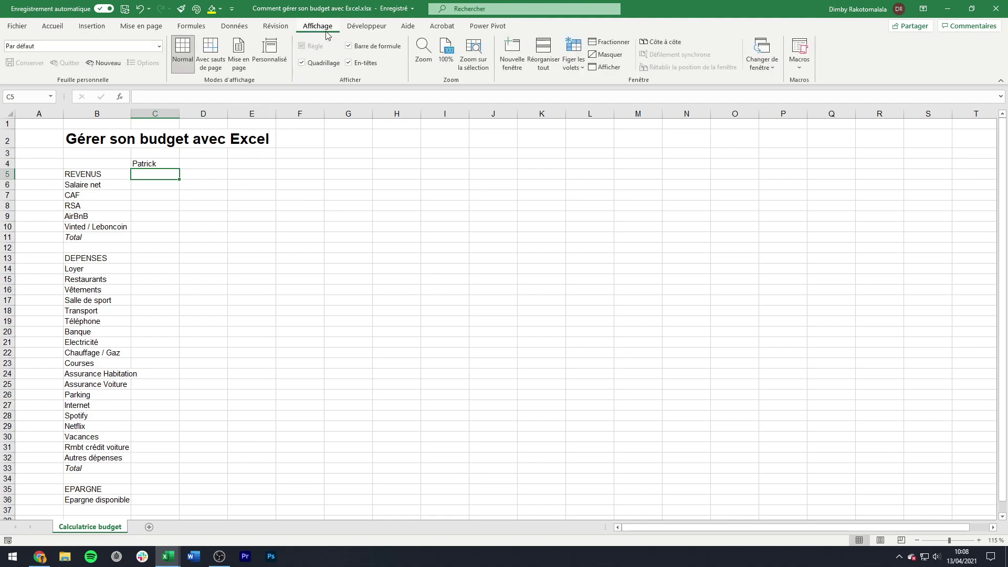
click(567, 72)
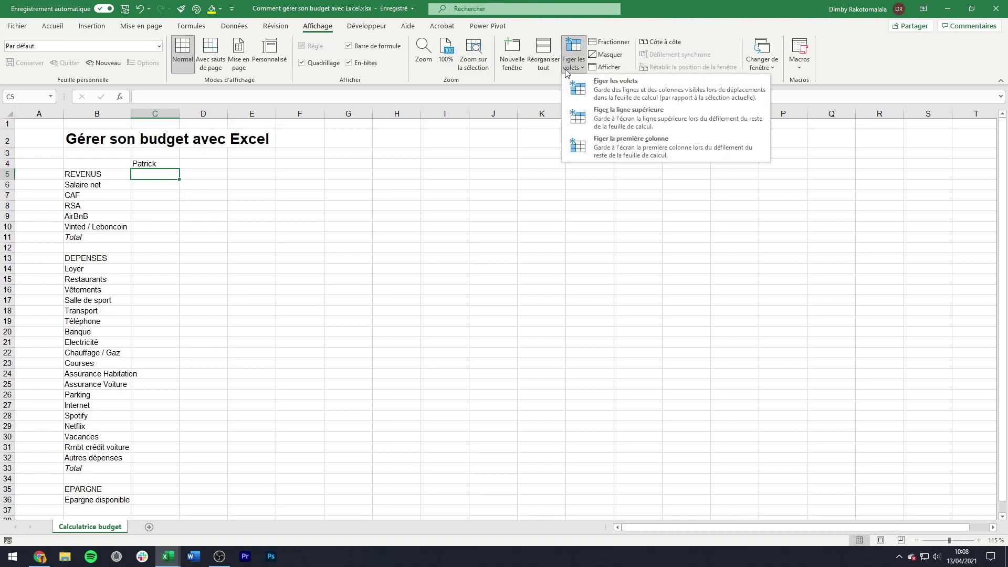
click(604, 90)
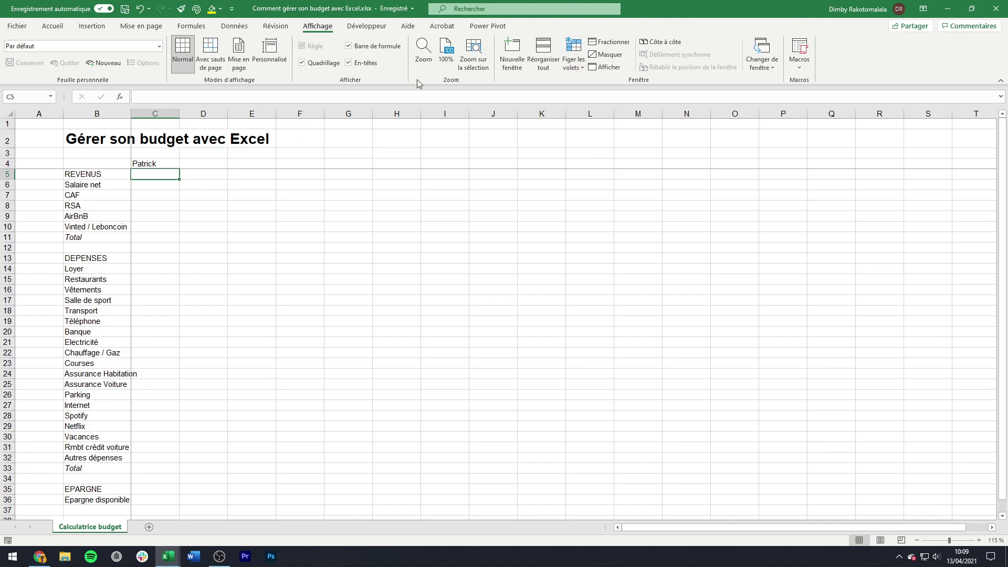
- Examine how the frozen header rows and category columns behave when moving around the sheet
click(574, 59)
click(544, 84)
scroll(371, 256, down, 12)
scroll(372, 257, up, 12)
drag(660, 527, 635, 531)
drag(82, 155, 152, 165)
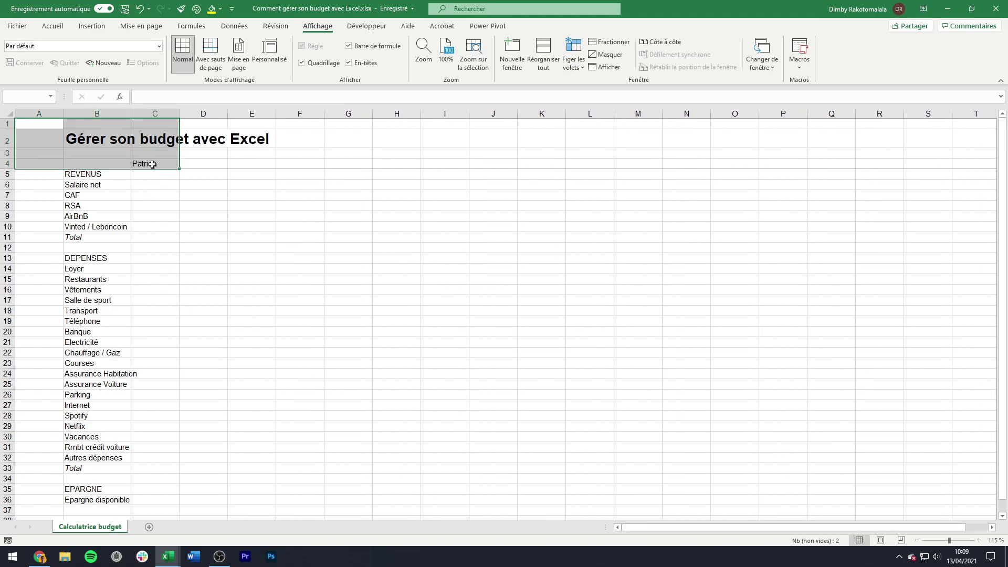
click(102, 200)
click(93, 114)
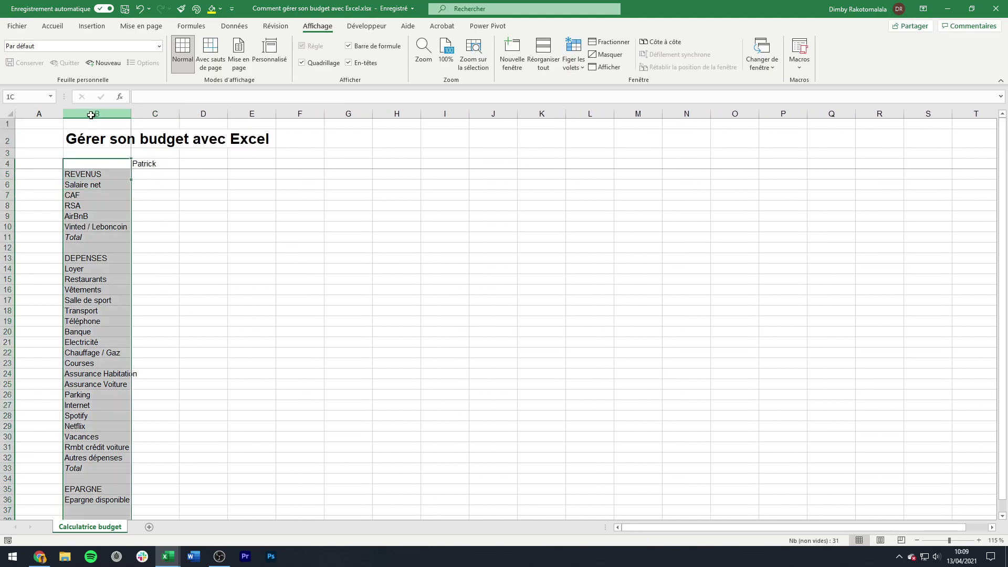
click(151, 174)
- Center the person's name horizontally in C4
click(159, 164)
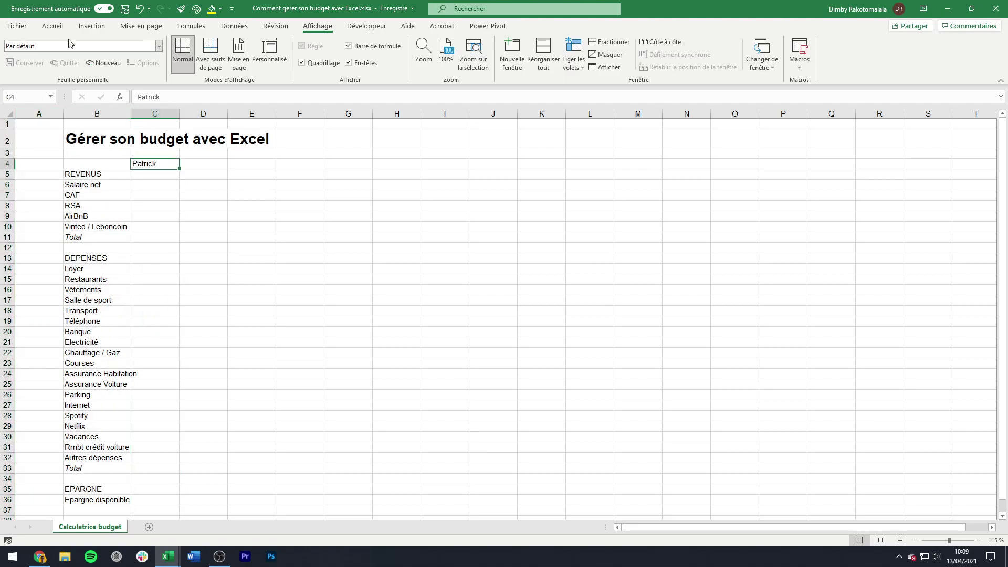
click(53, 26)
click(268, 63)
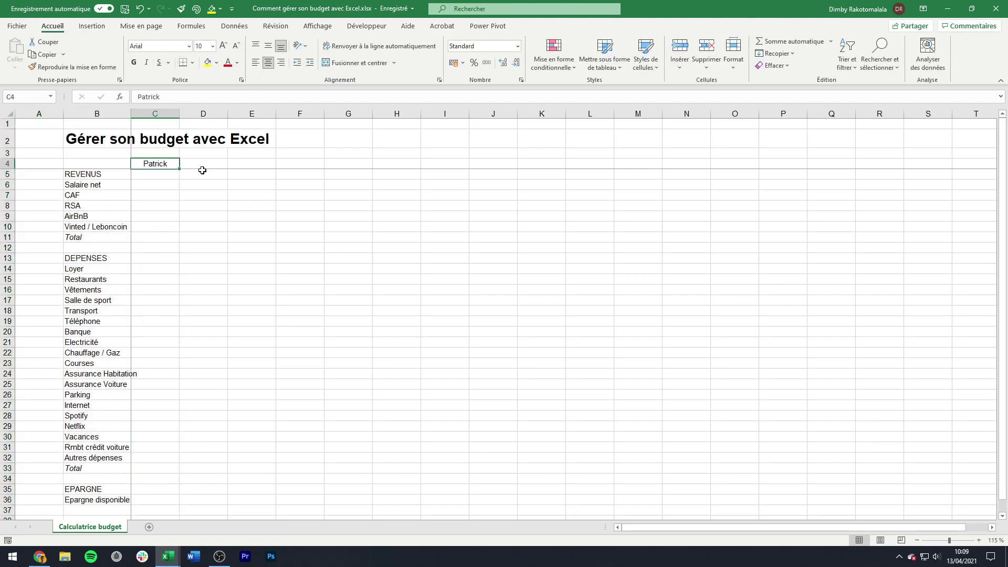
- Enter 1800 as the Salaire net amount in C6
click(159, 183)
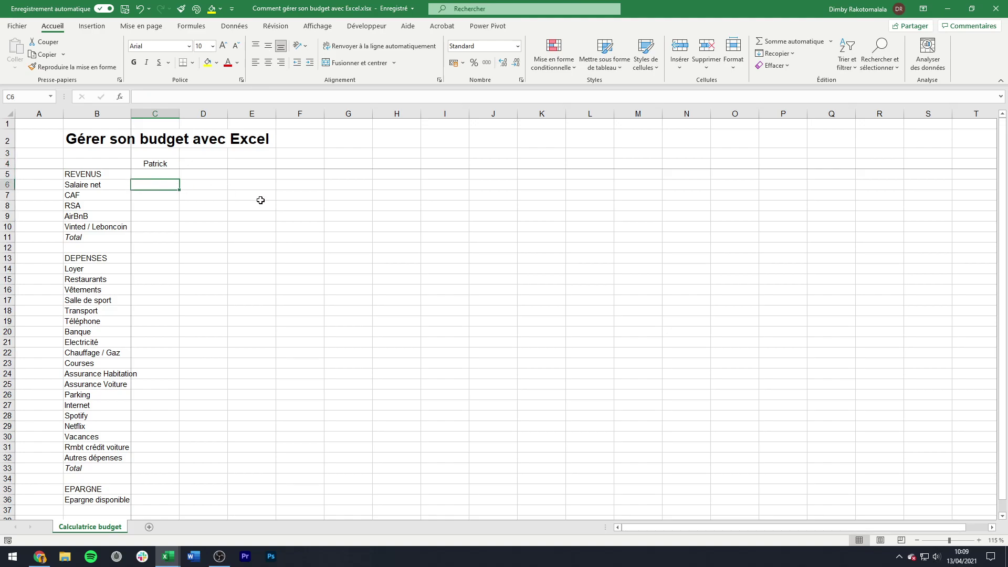
text(1800)
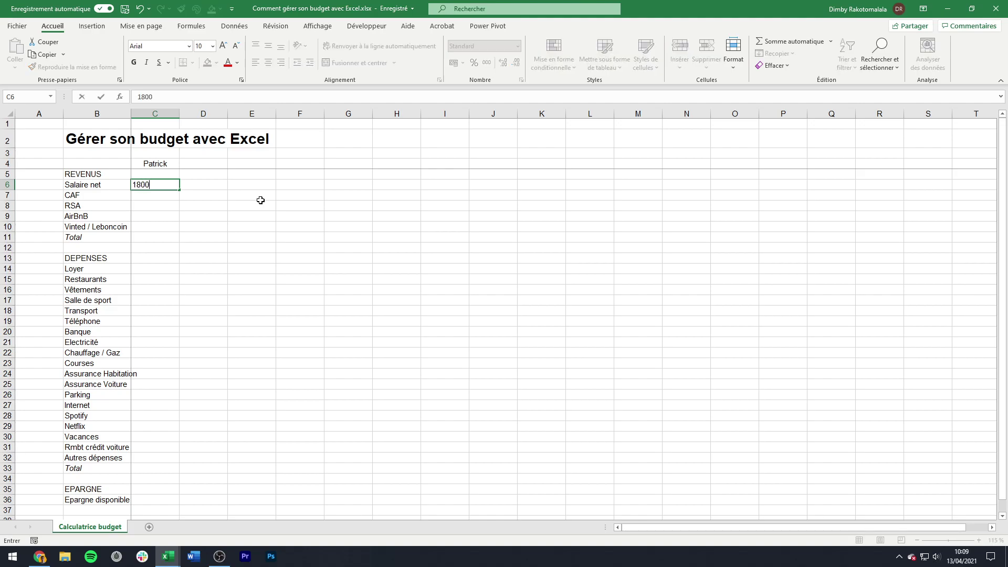
key(Return)
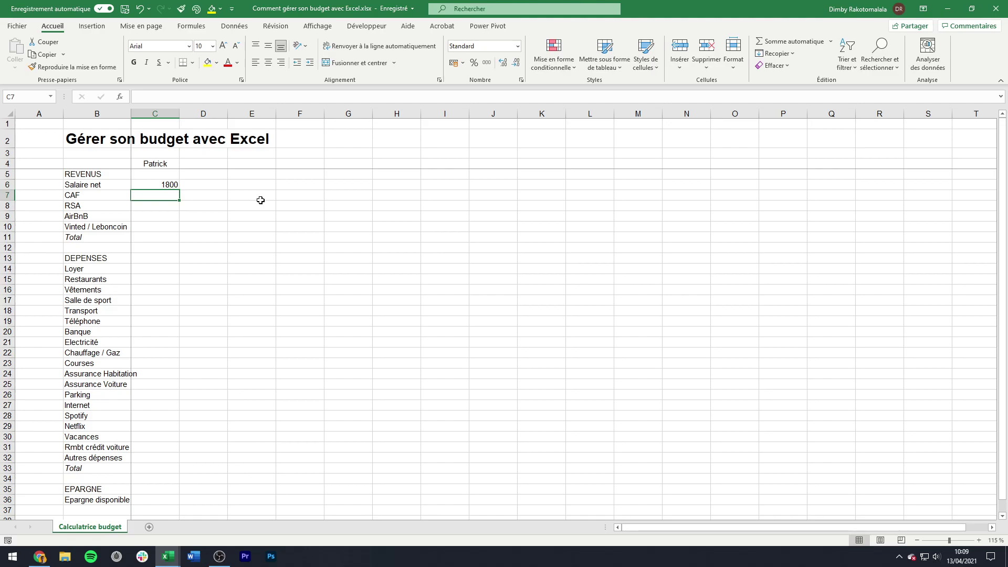
- Enter the remaining income amounts in column C: CAF 0, RSA 0, AirBnB 150 and Vinted / Leboncoin 30
text(0)
key(Return)
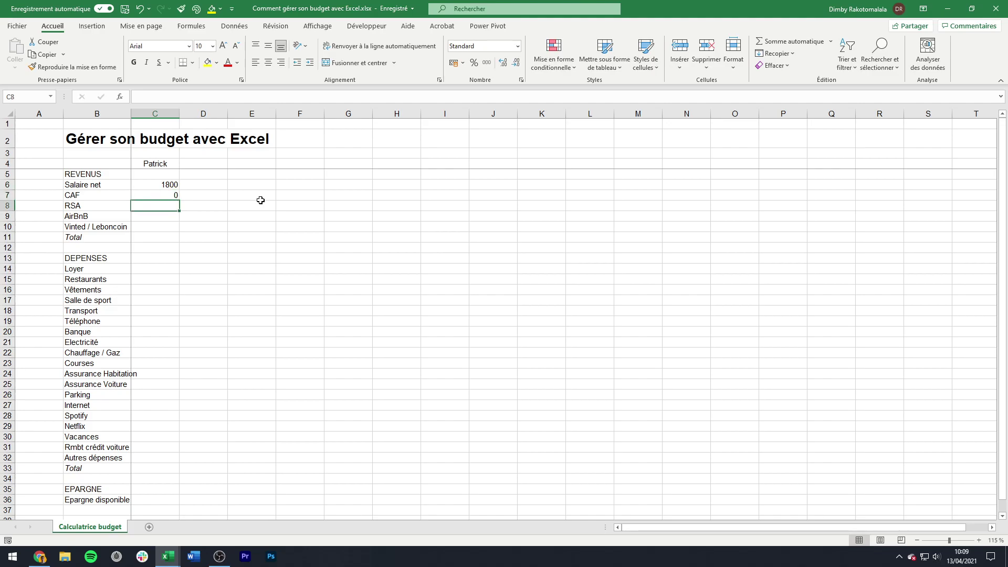
text(0)
key(Return)
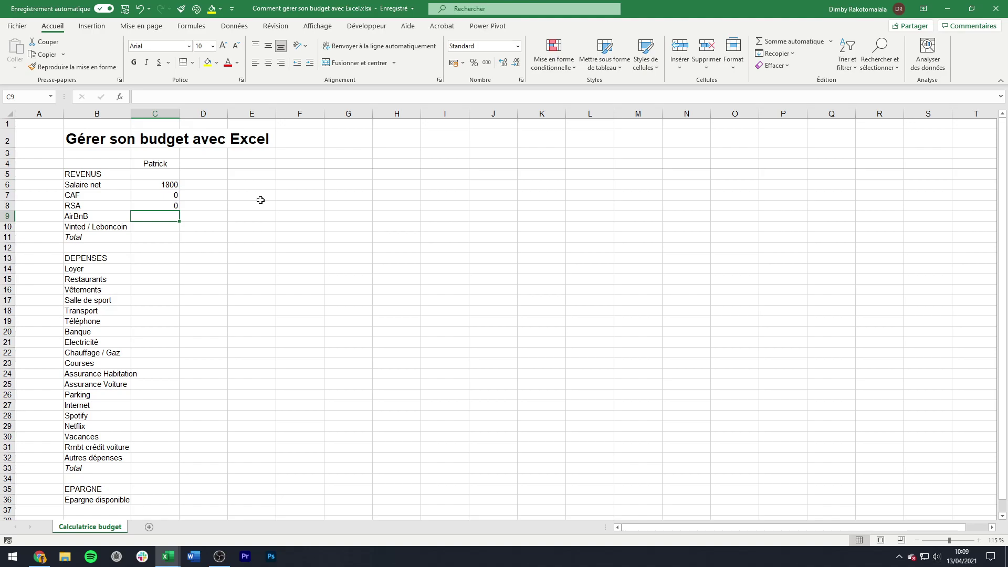
text(150)
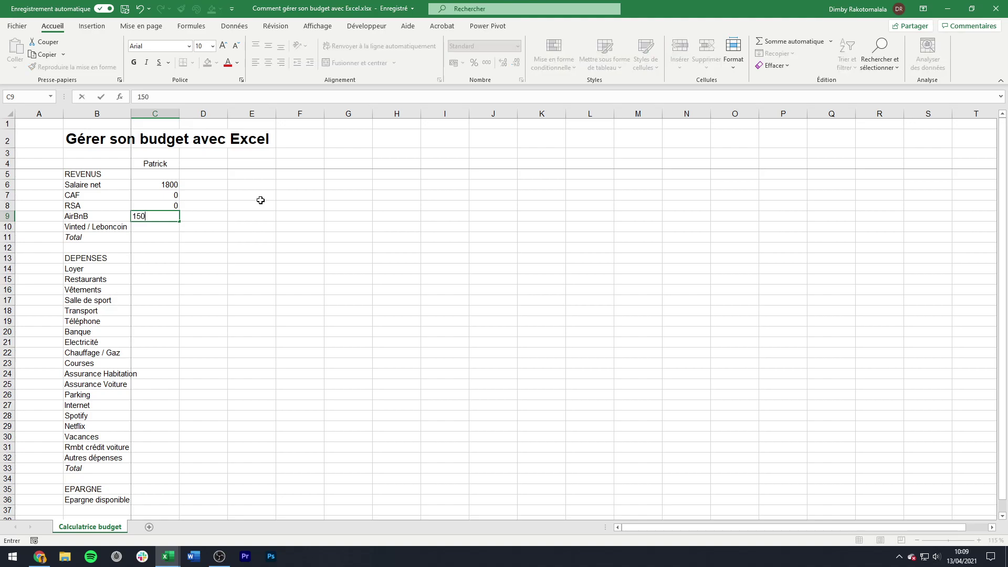
key(Return)
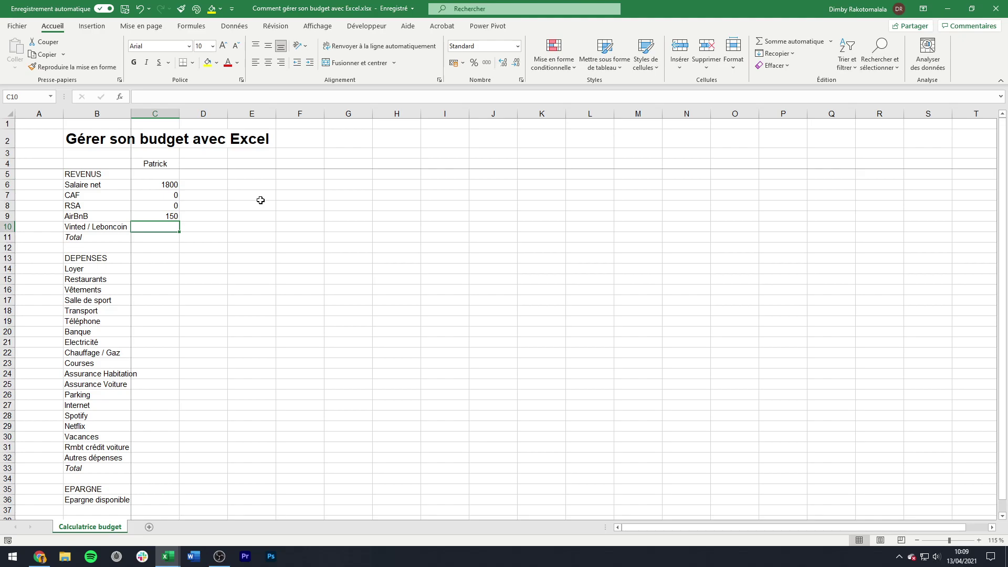
text(30)
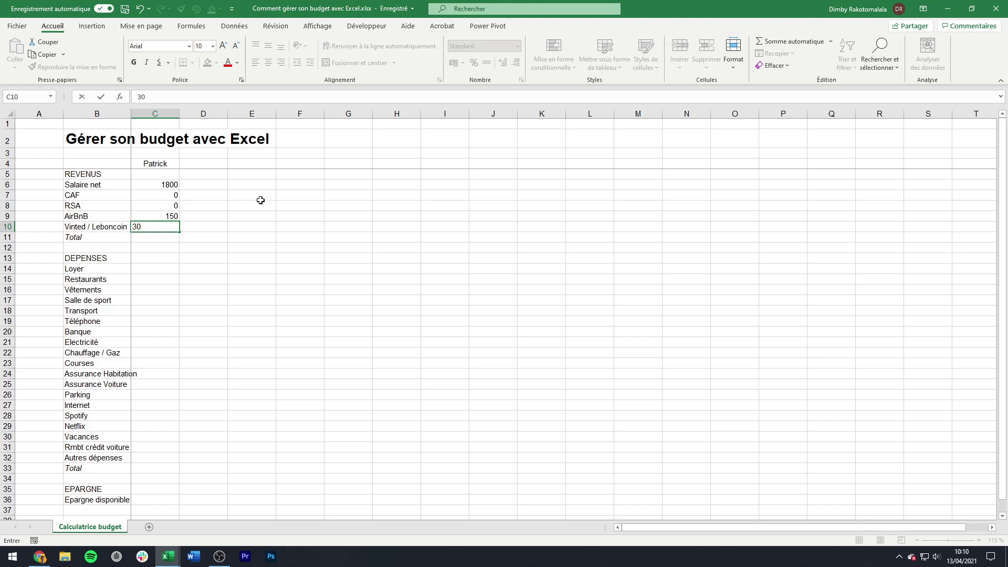
key(Return)
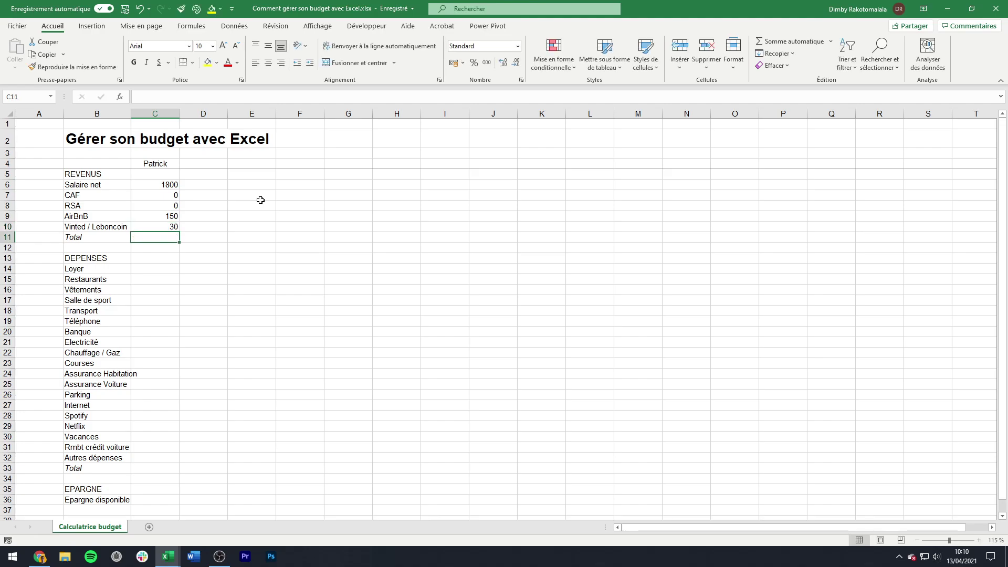
- Center all of column C and format it as Monétaire in € with 0 decimals
click(155, 114)
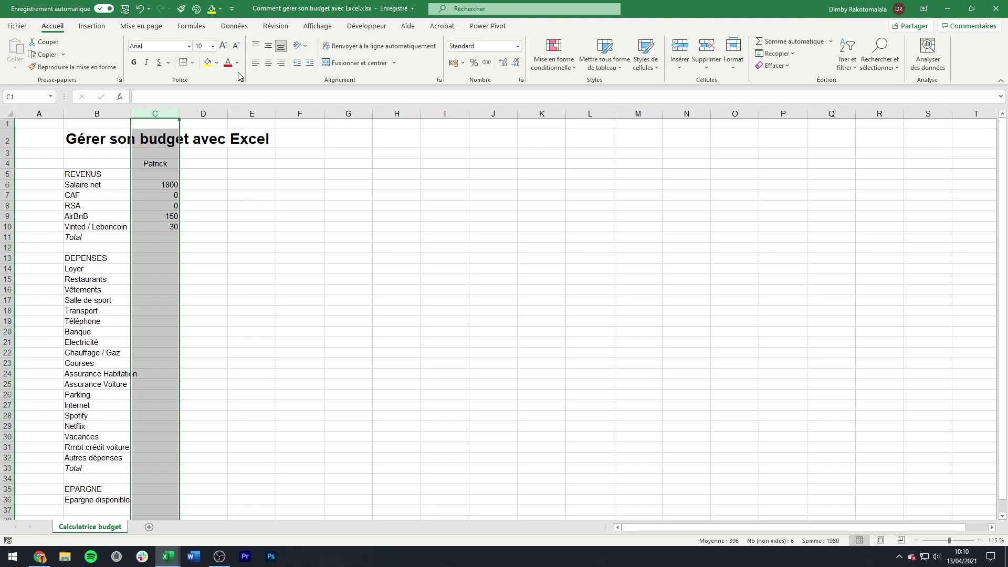
click(267, 66)
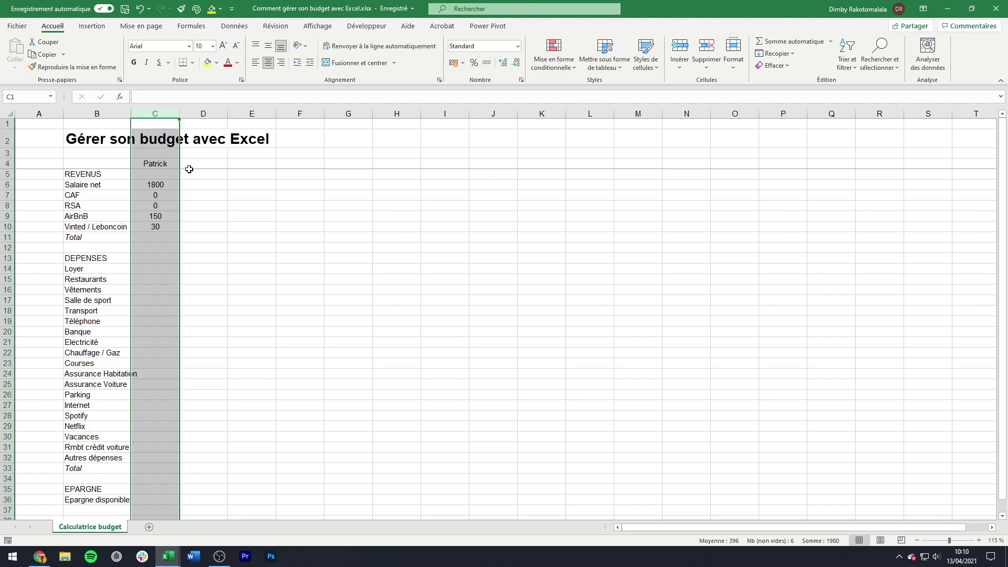
click(454, 64)
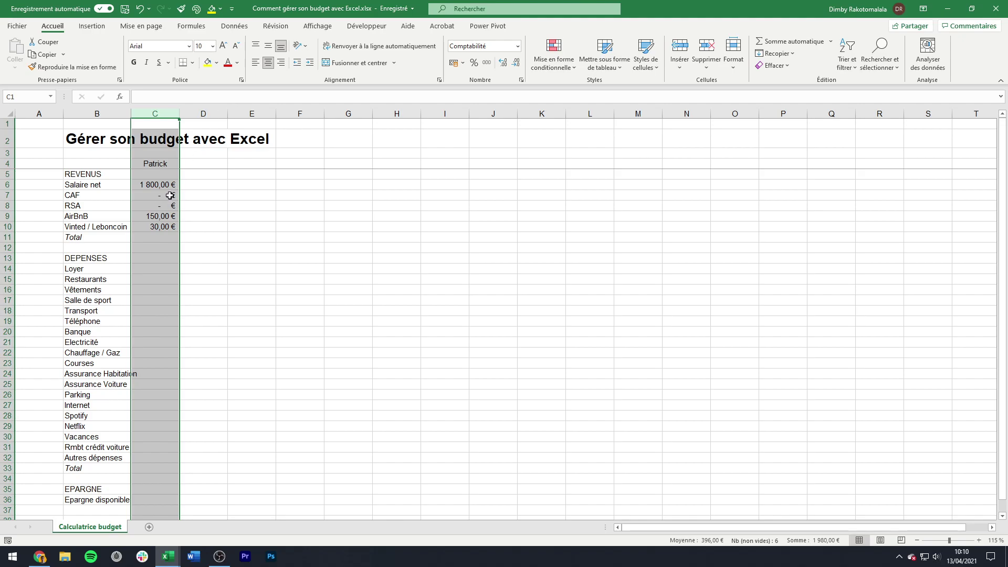
key(ctrl+z)
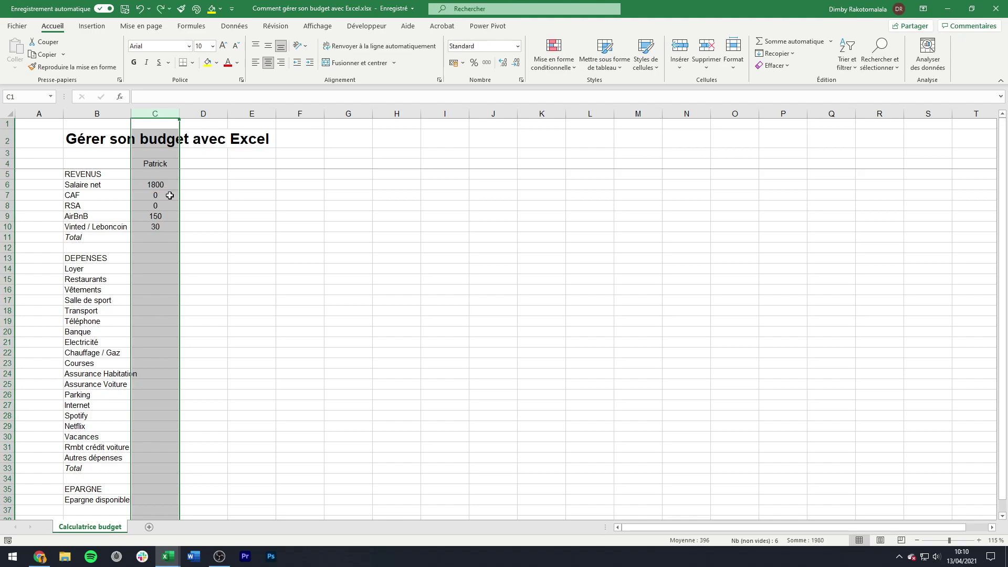
right_click(170, 195)
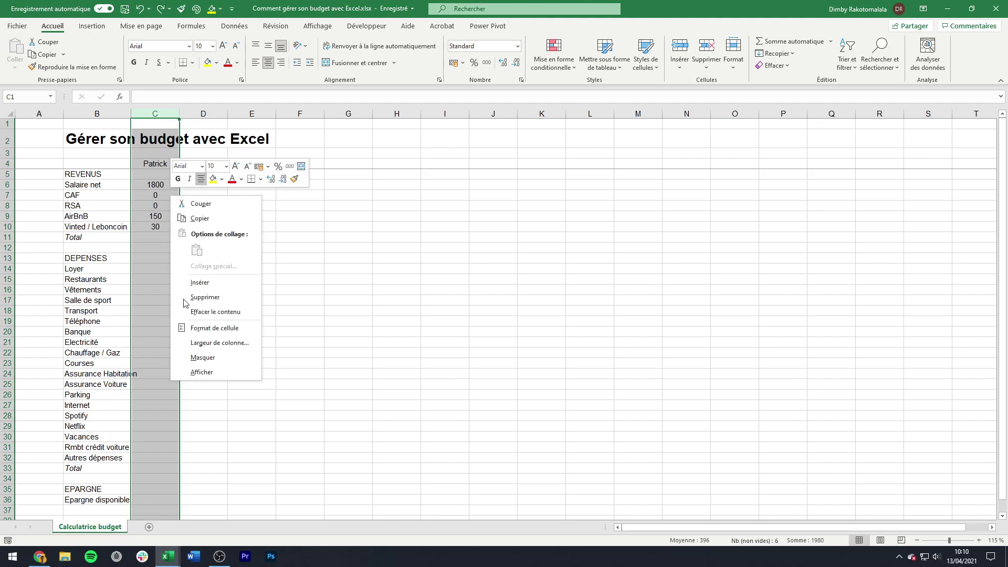
click(196, 330)
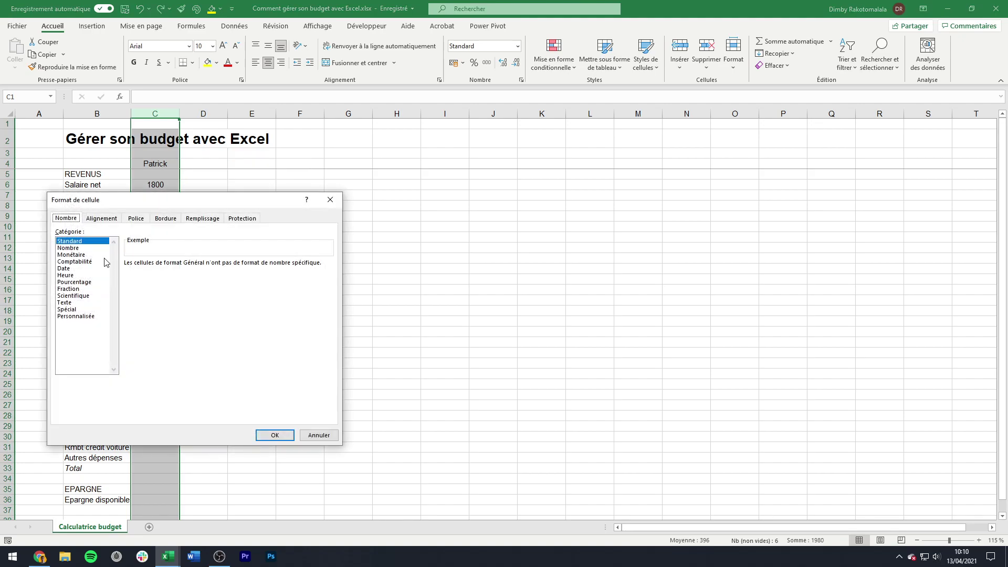
click(101, 255)
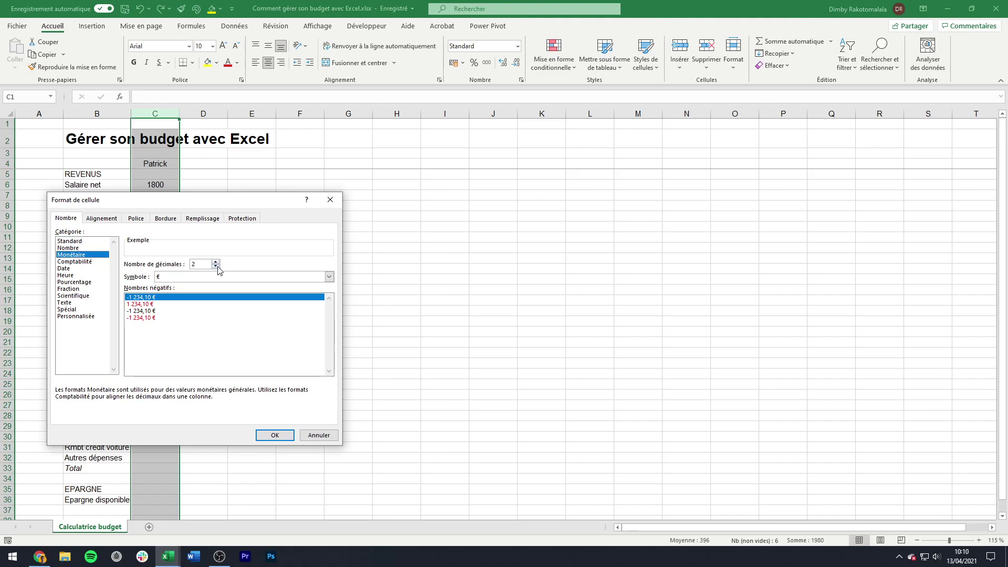
drag(226, 200, 379, 188)
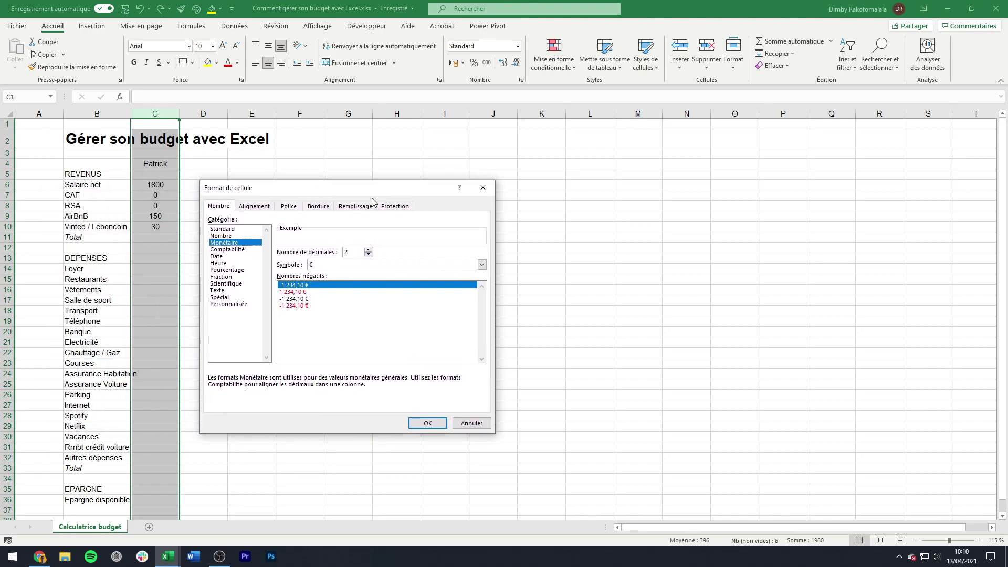
click(369, 255)
click(369, 254)
click(428, 424)
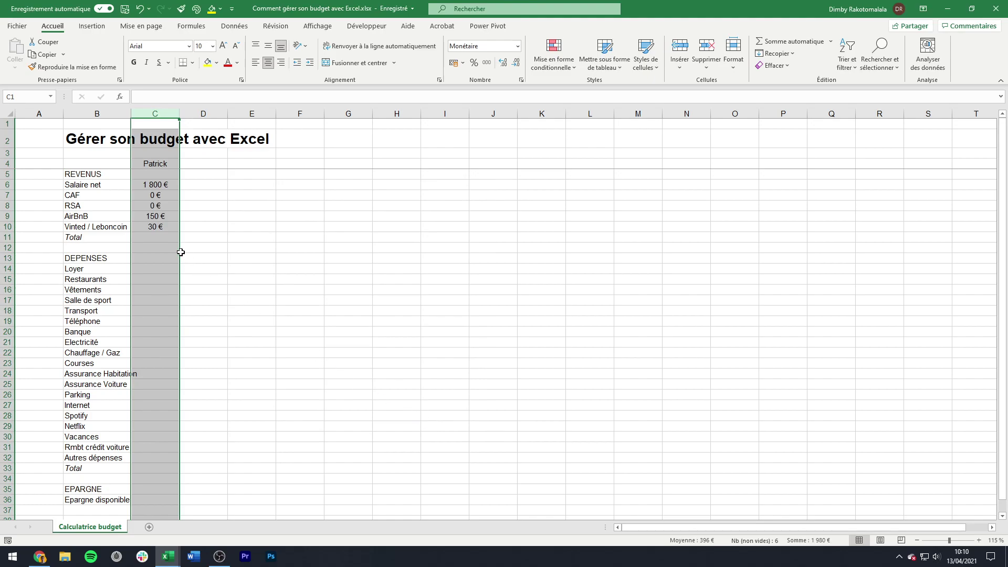
click(199, 251)
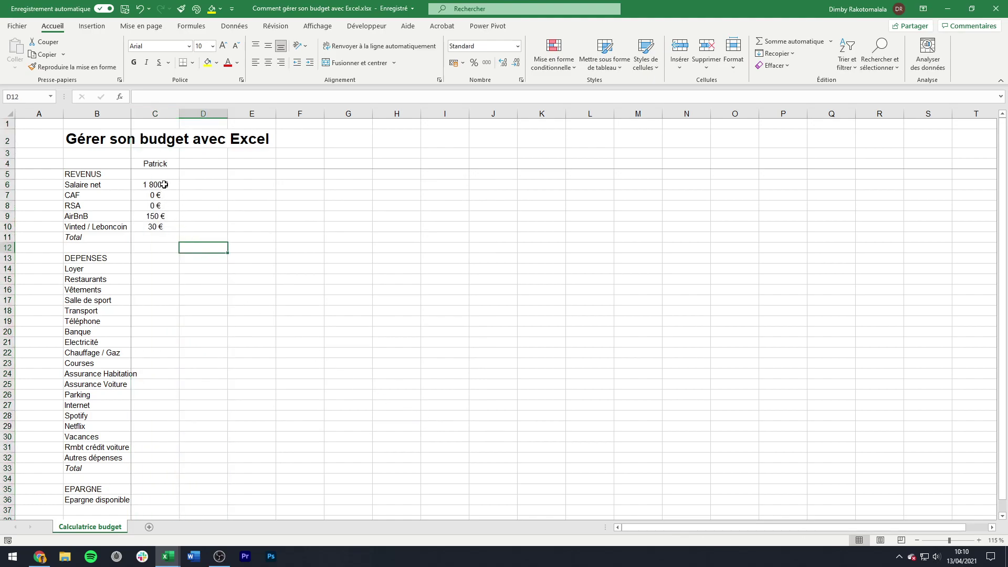
- Enter the formula =somme(C6:C10) in C11 to total the income amounts
drag(174, 185, 171, 228)
click(171, 227)
click(171, 228)
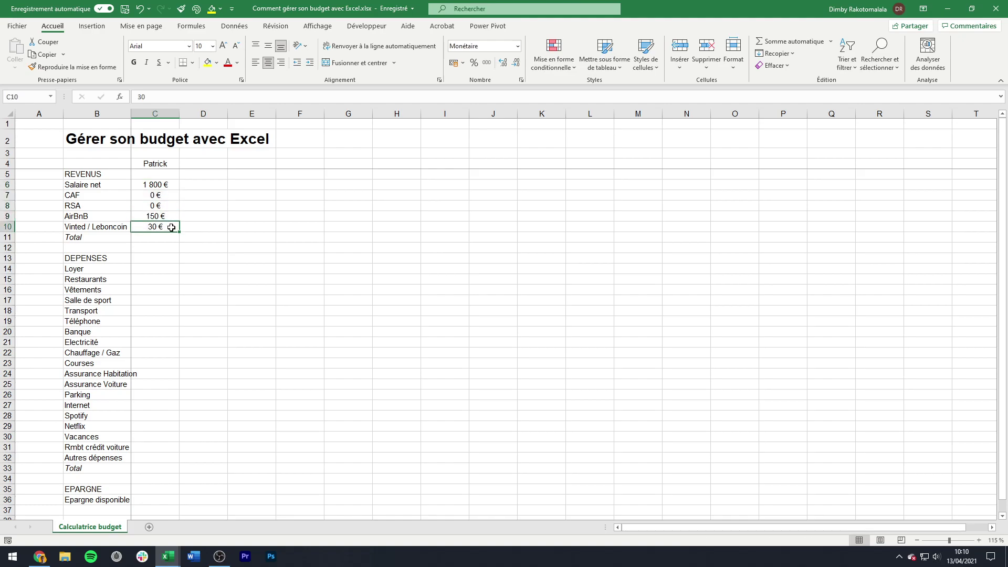
click(160, 239)
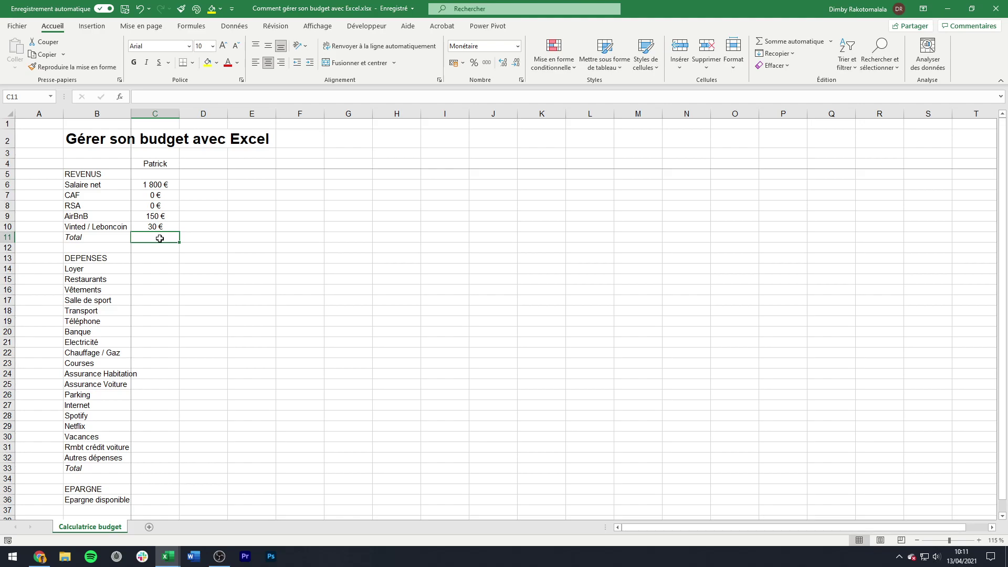
text(=somm)
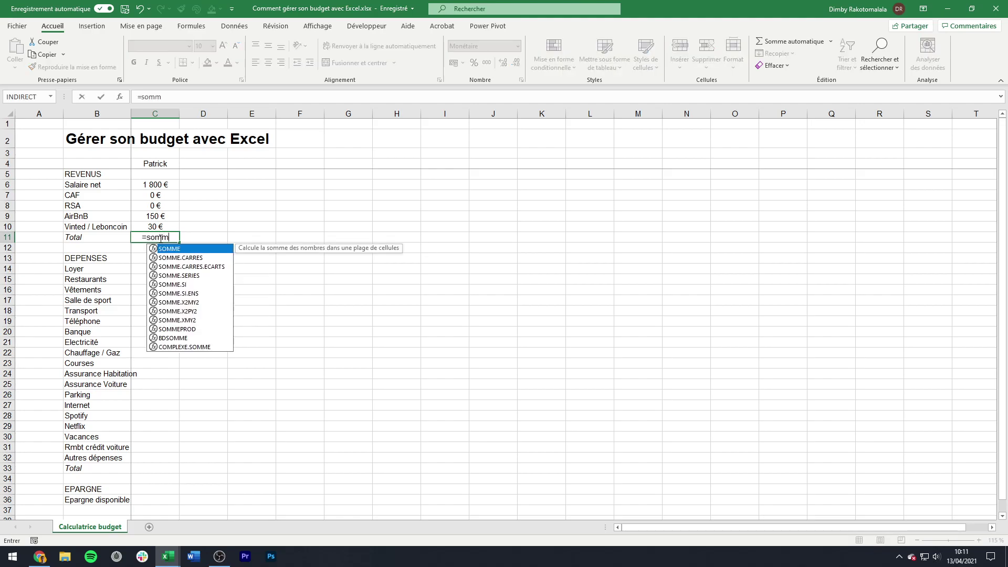
text(e()
drag(158, 185, 159, 225)
text())
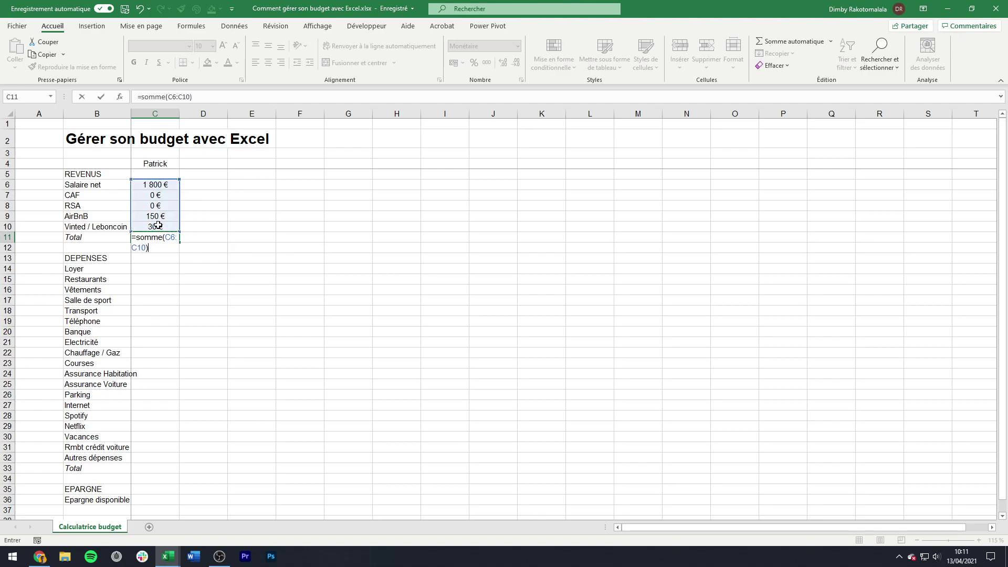
key(Return)
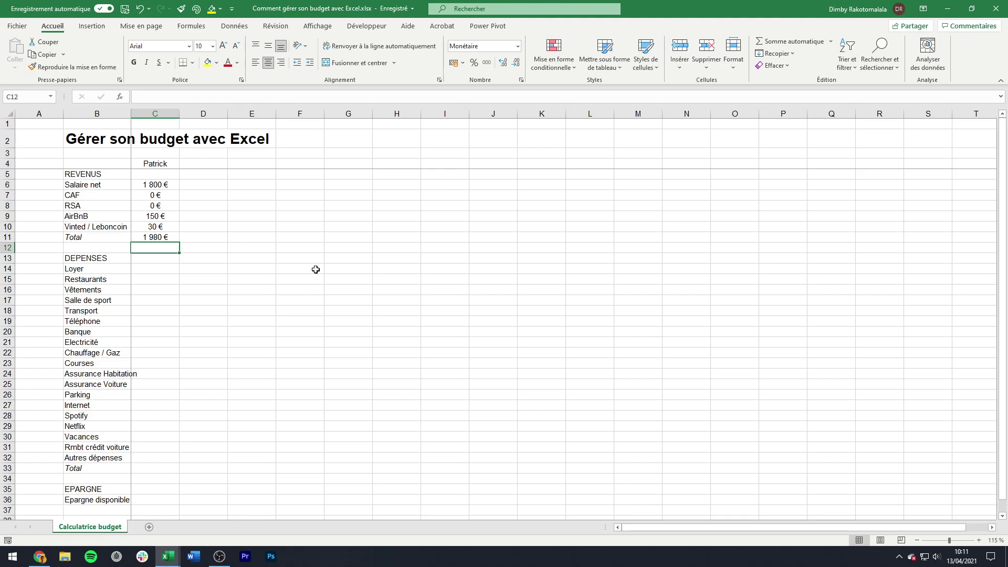
- Clear the income total in C11 and sum C6:C10 there with AutoSum instead
key(Up)
key(Delete)
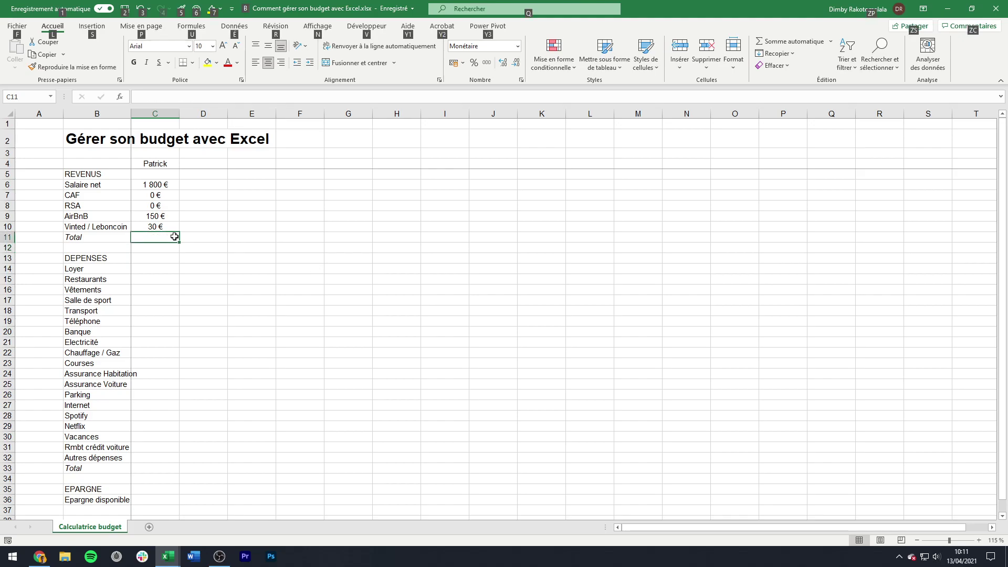
key(alt+equal)
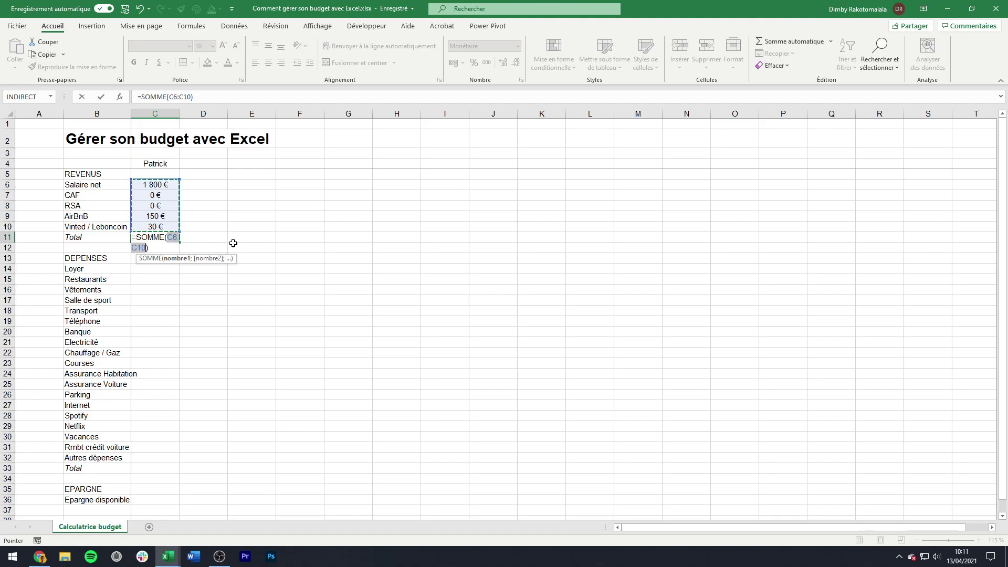
- Enter the first expenses from C14 down: Loyer 550, Restaurants 250, Vêtements 150 and Salle de sport 30
click(167, 266)
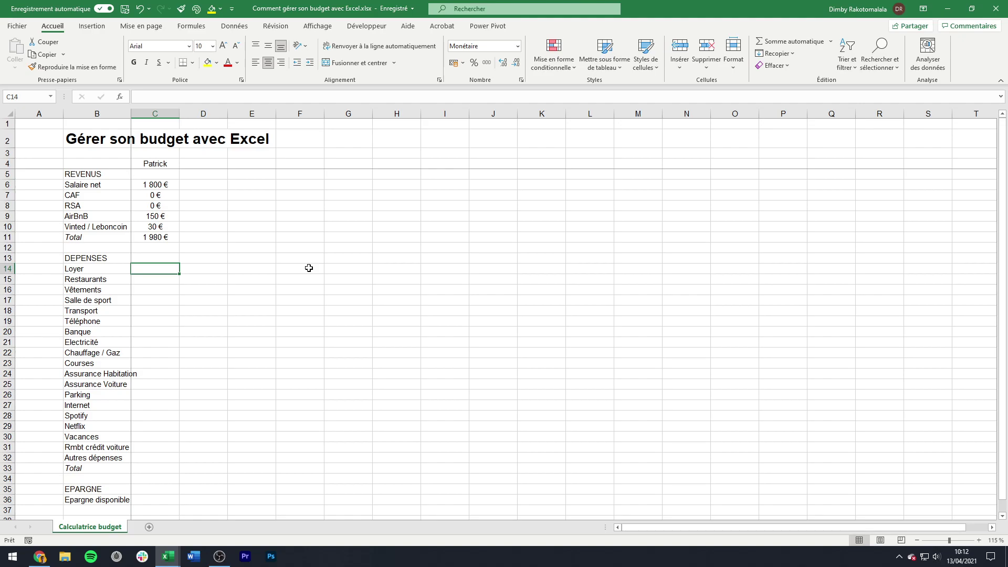
text(550)
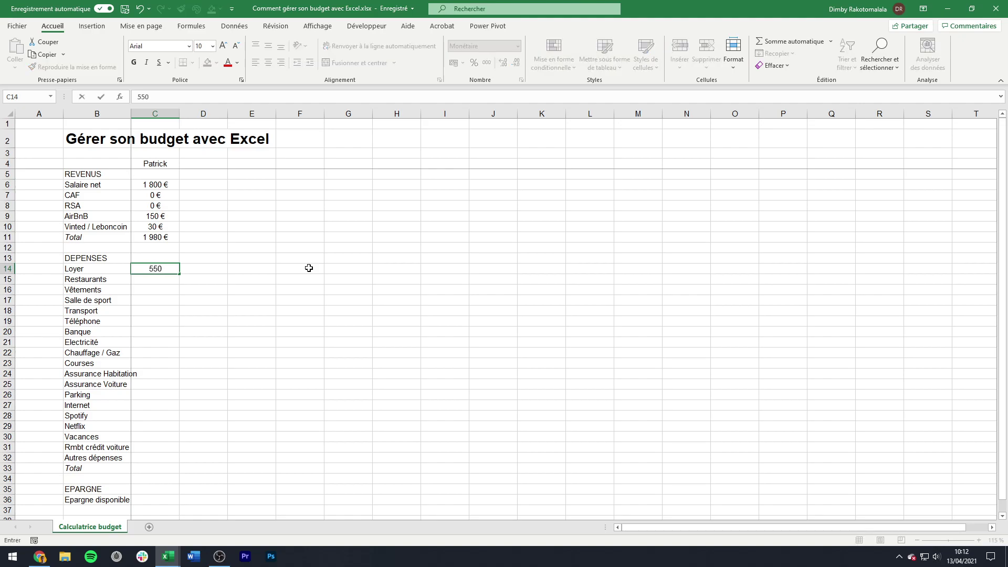
key(Return)
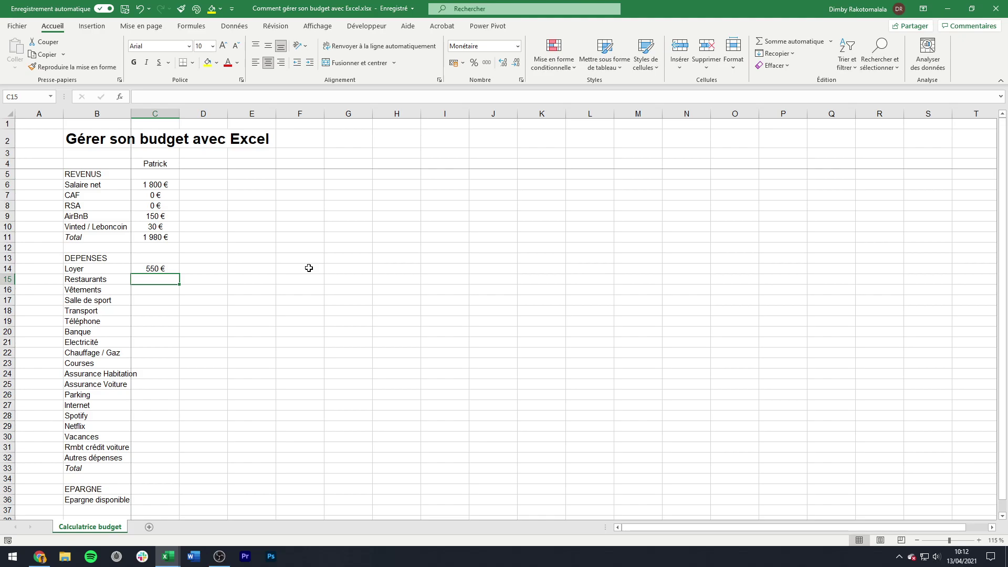
text(250)
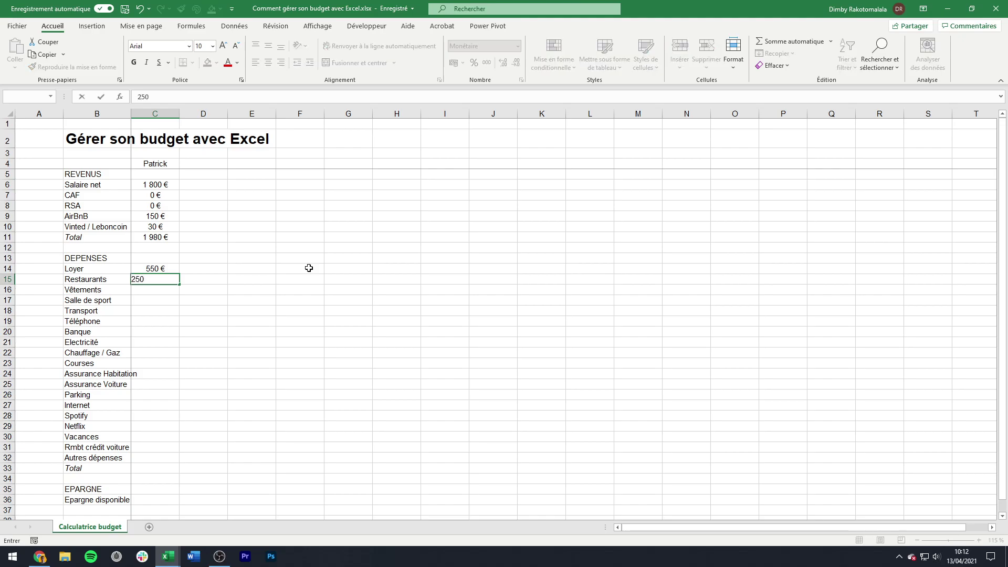
key(Return)
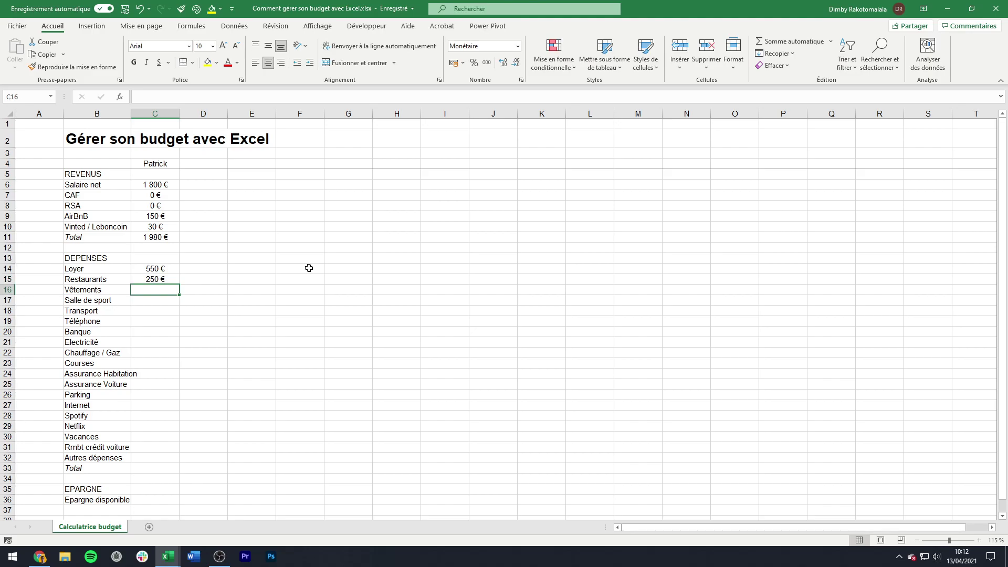
text(150)
key(Return)
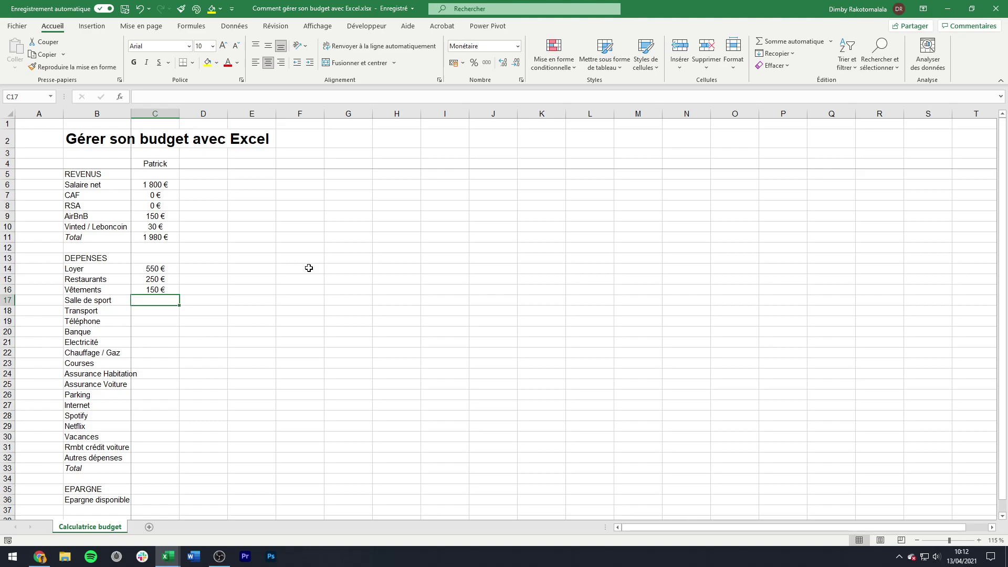
text(30)
key(Return)
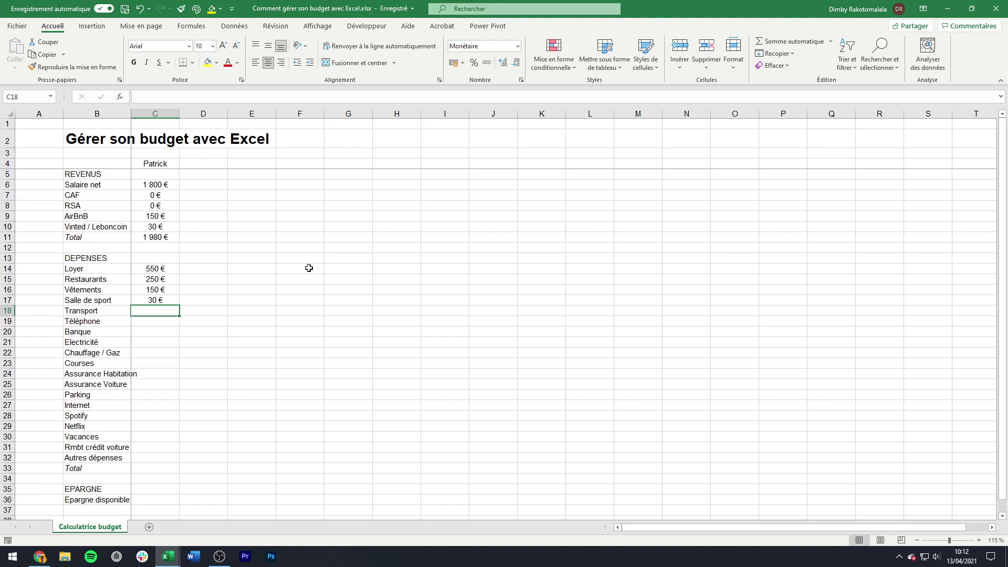
- Enter the expenses in C18 to C21: Transport 50, Téléphone 15, Banque 10 and Electricité 50
text(50)
key(Return)
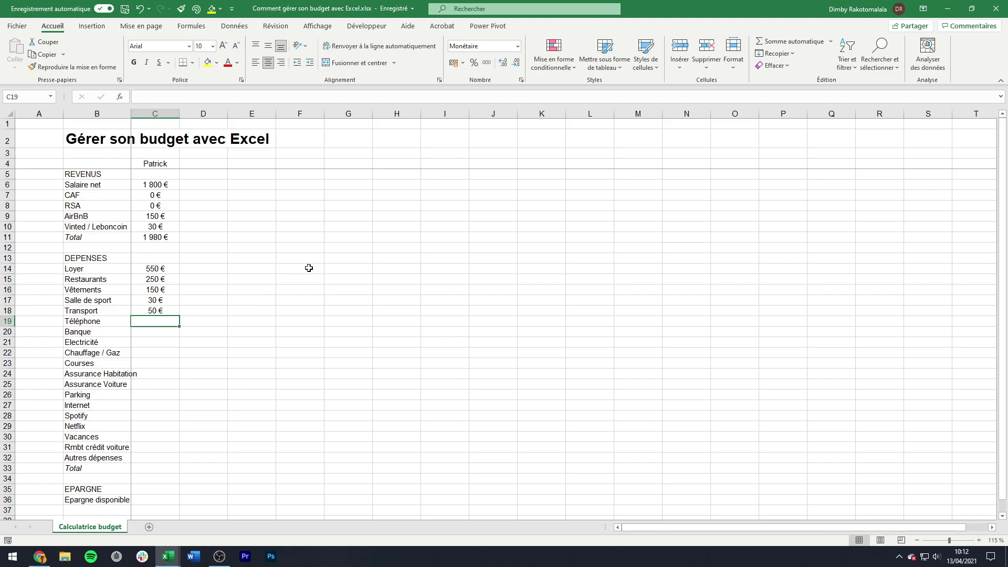
text(15)
key(Return)
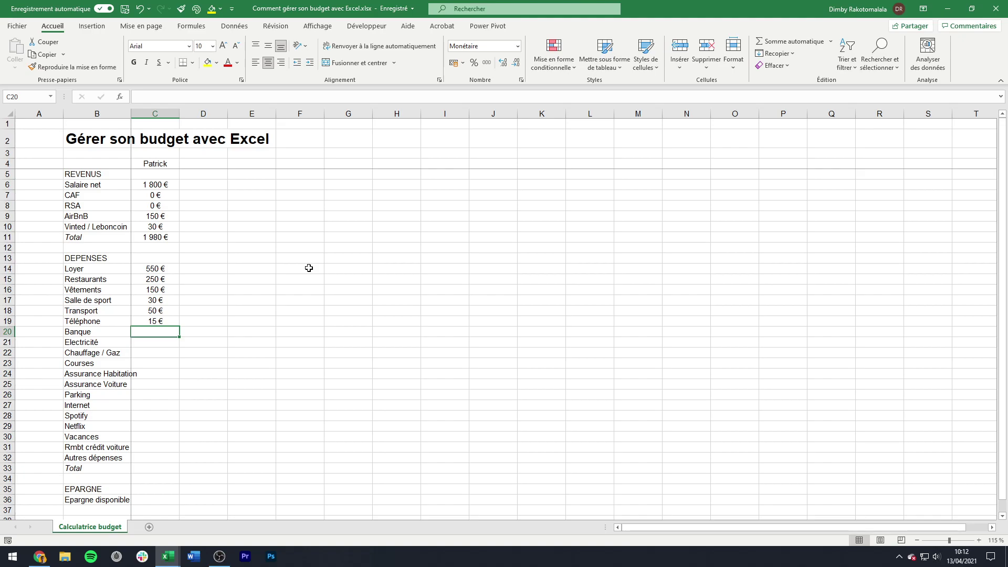
text(10)
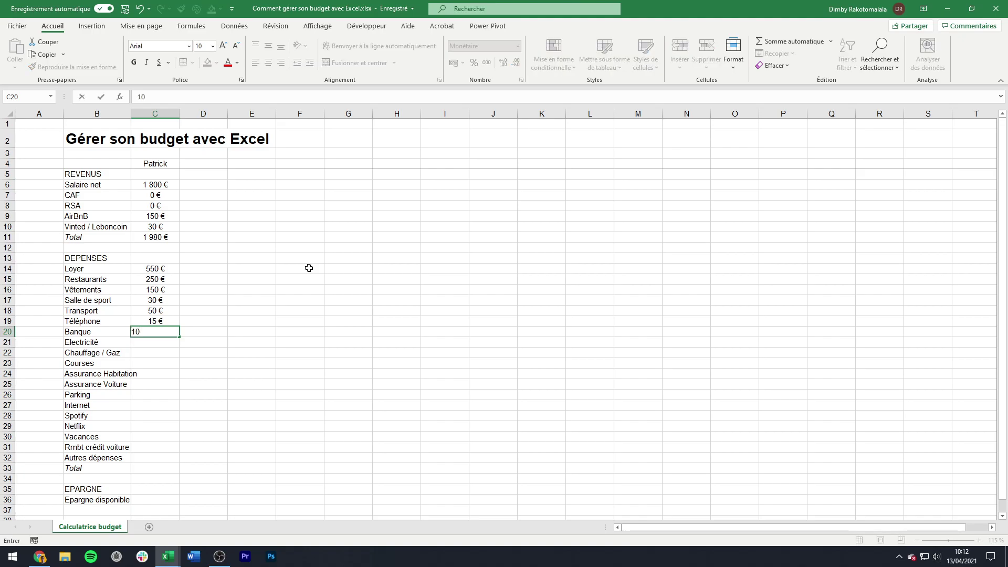
key(Return)
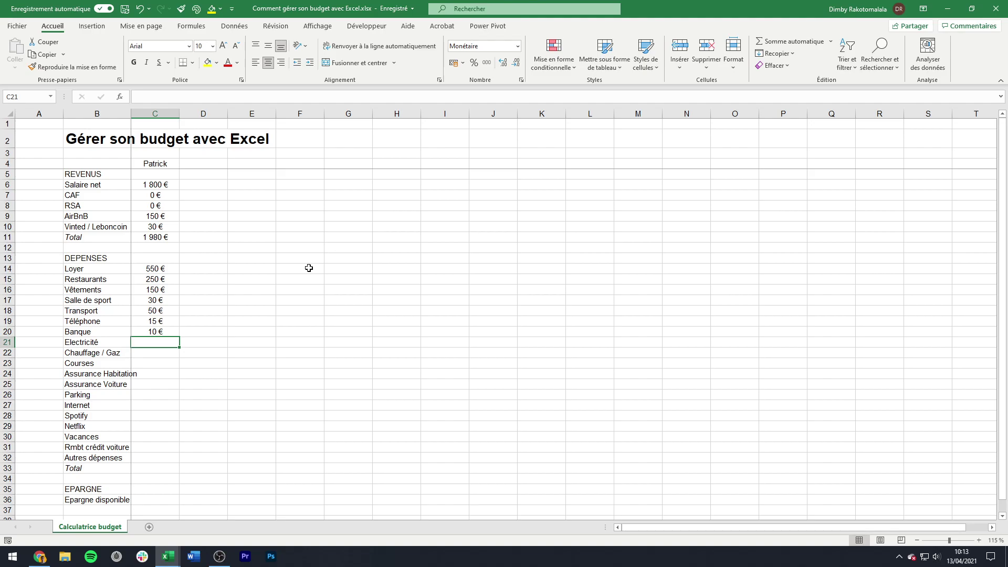
text(50)
key(Return)
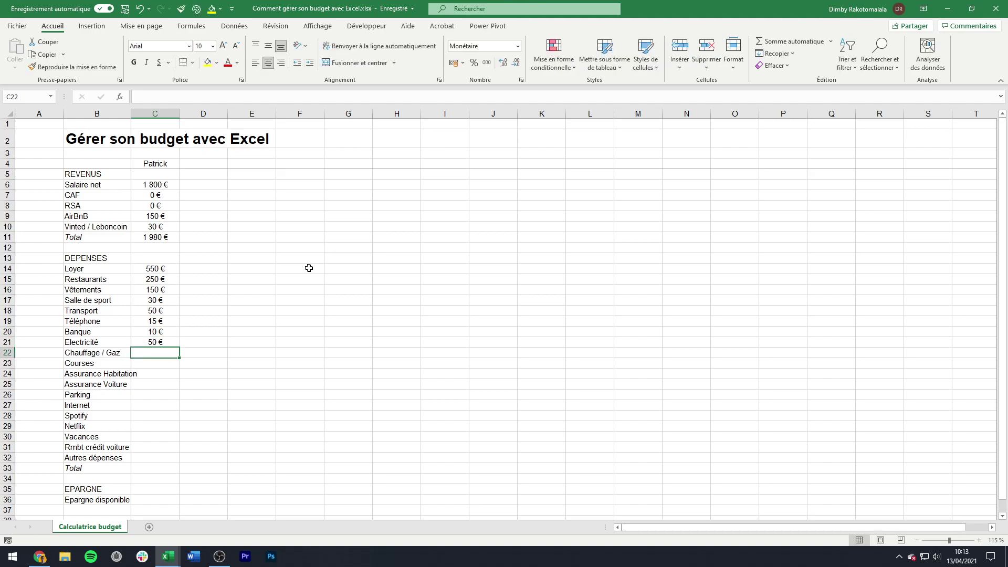
- Enter the expenses in C22 to C25: Chauffage / Gaz 50, Courses 250, Assurance Habitation 30 and Assurance Voiture 50
text(50)
key(Return)
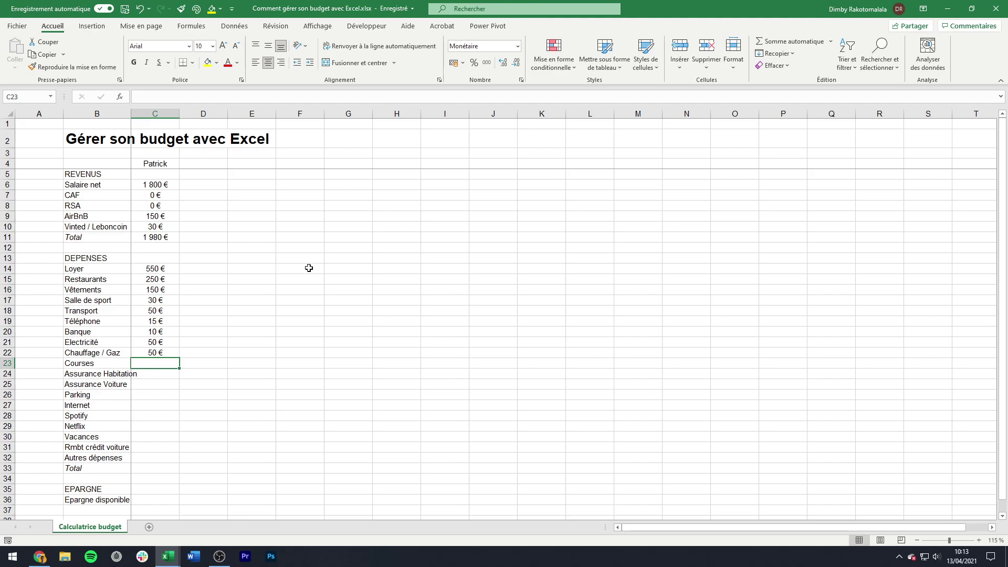
text(250)
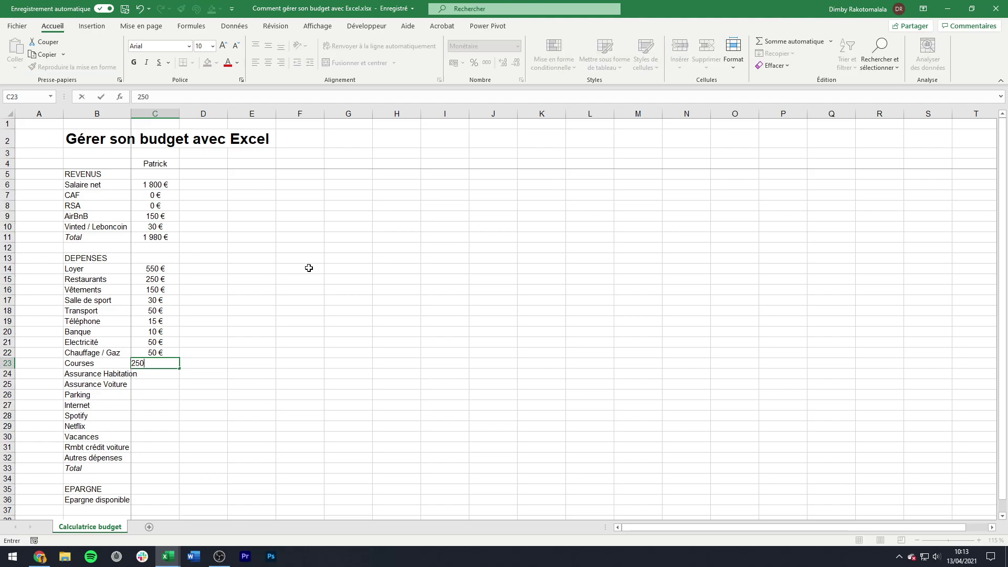
key(Return)
text(30)
key(Return)
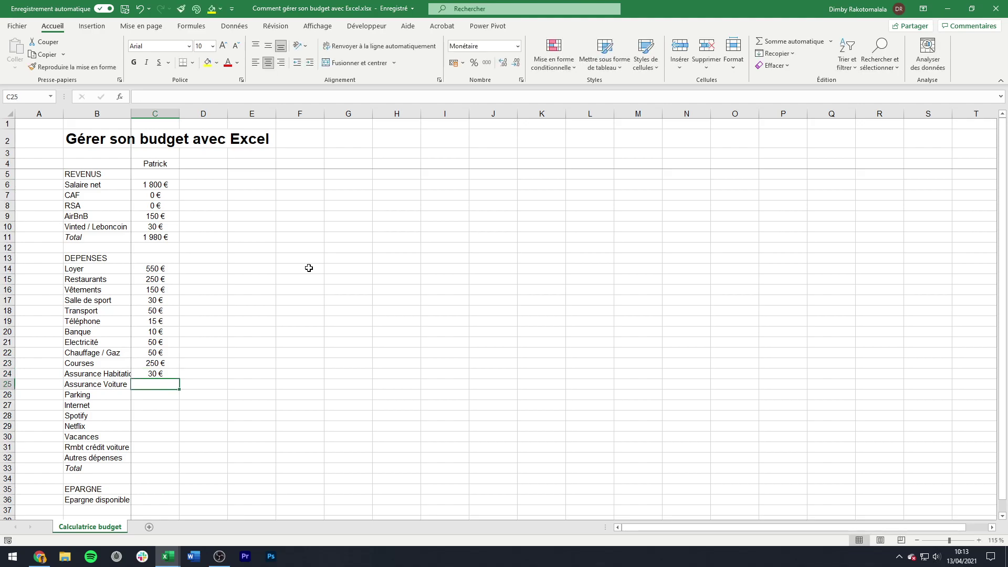
text(50)
key(Return)
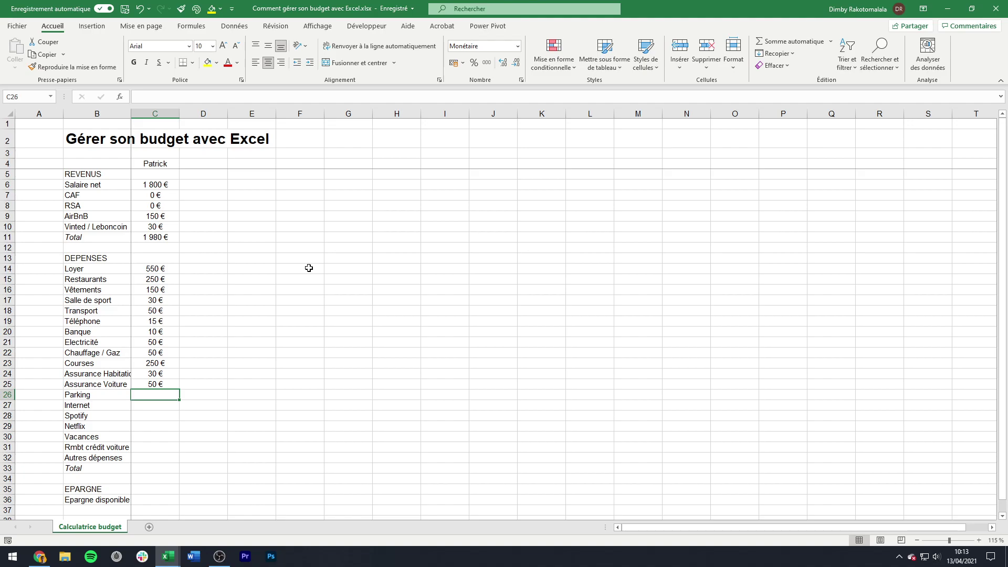
- Enter the expenses in C26 to C29: a dash for Parking, Internet 30, Spotify 10 and Netflix 10
text(-)
key(Return)
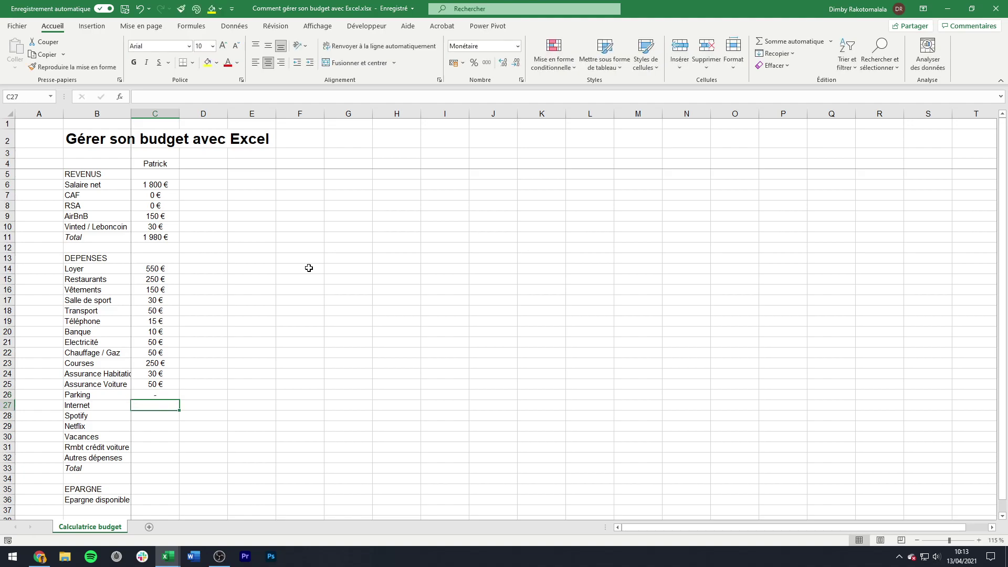
text(30 €)
key(Return)
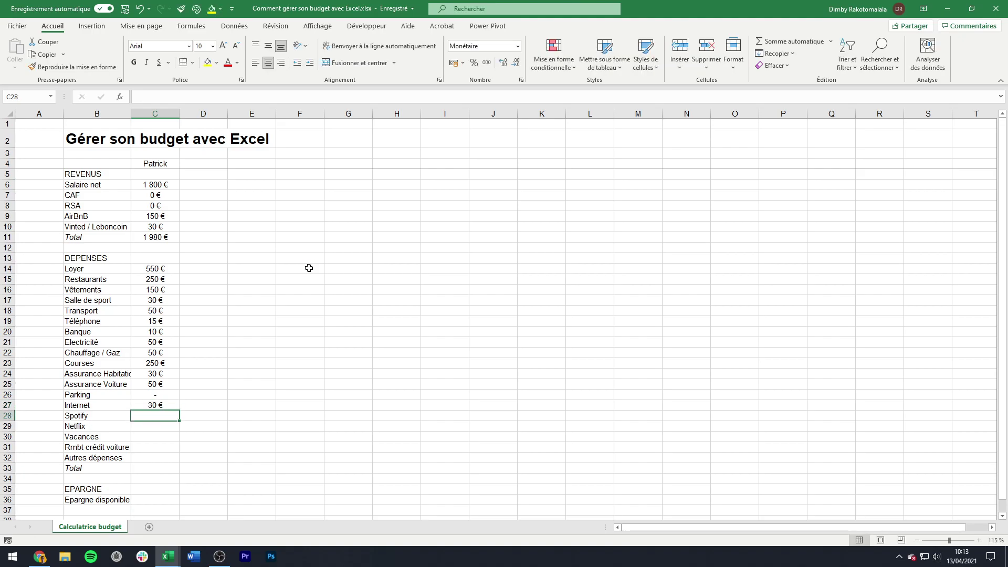
text(10)
key(Return)
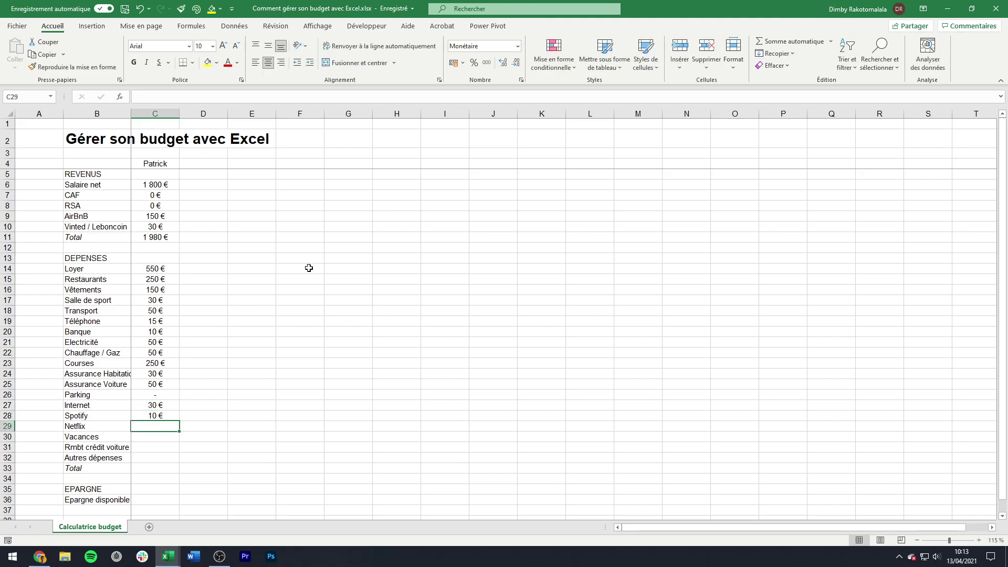
text(10)
key(Return)
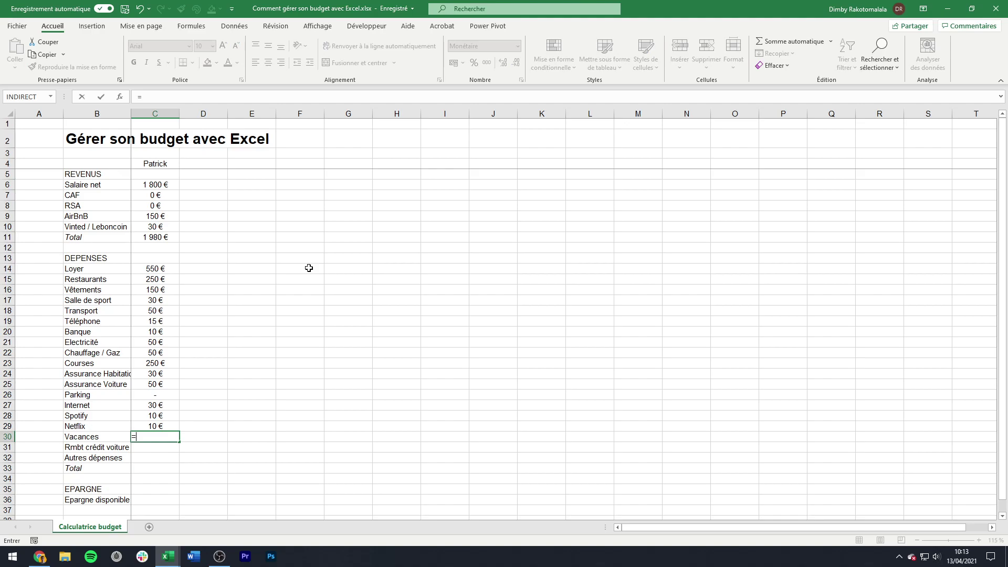
- Enter the last expenses in C30 to C32: Vacances as =3000/12, Rmbt crédit voiture 150 and Autres dépenses 300
text(3000/12)
key(Return)
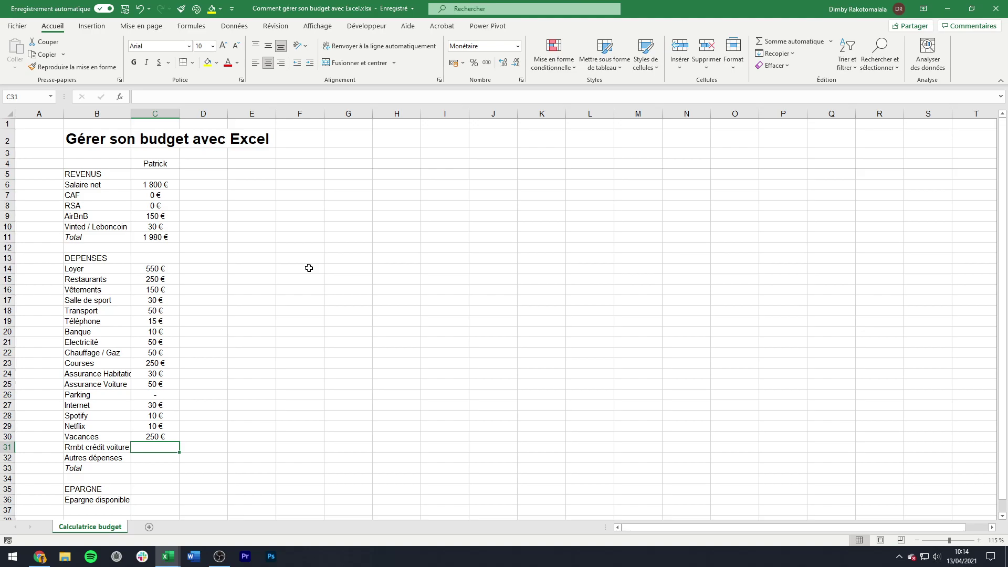
text(150)
key(Return)
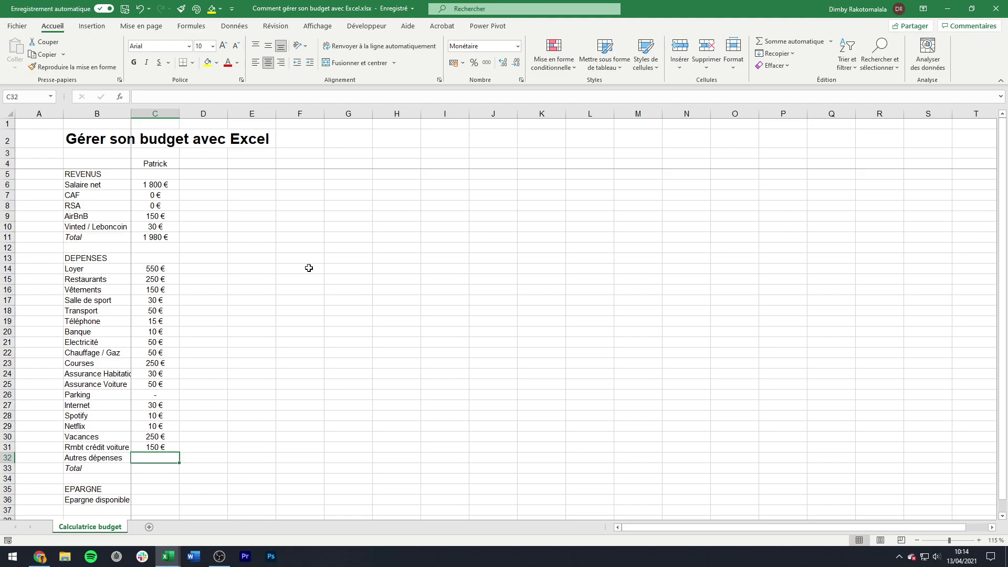
text(300)
key(Return)
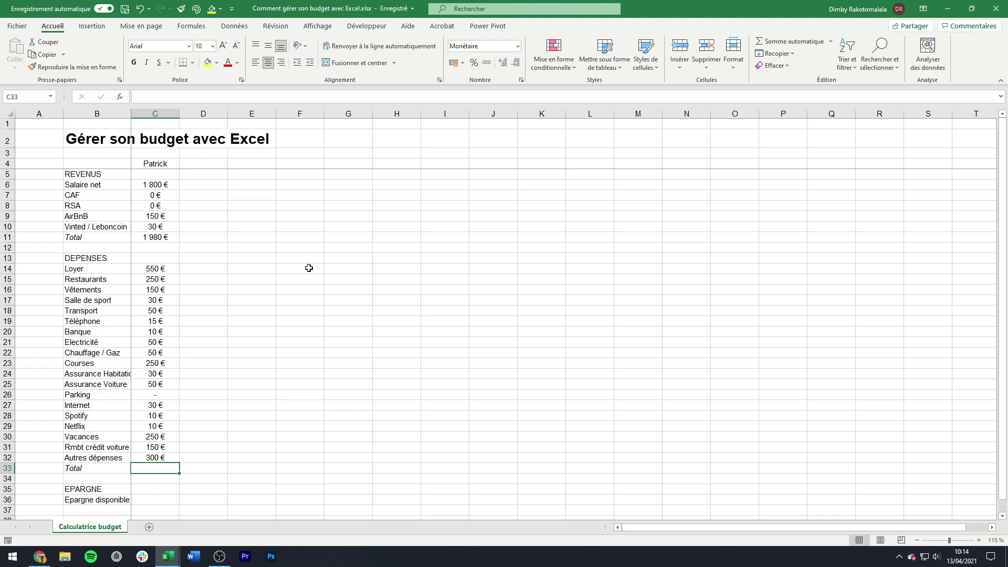
- Total the expenses in C33 with AutoSum, extending the summed range to C14:C32
key(alt+equal)
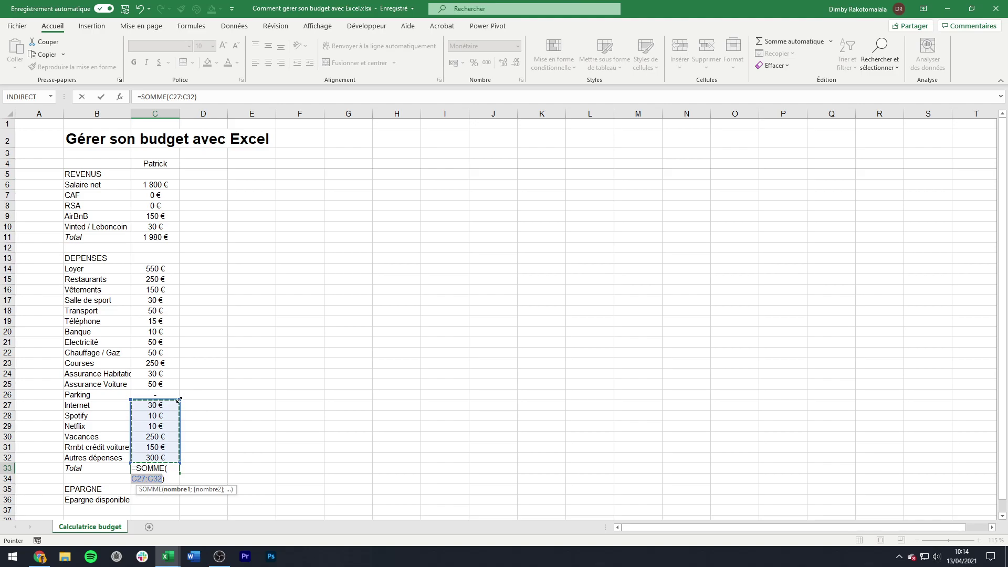
drag(179, 400, 173, 268)
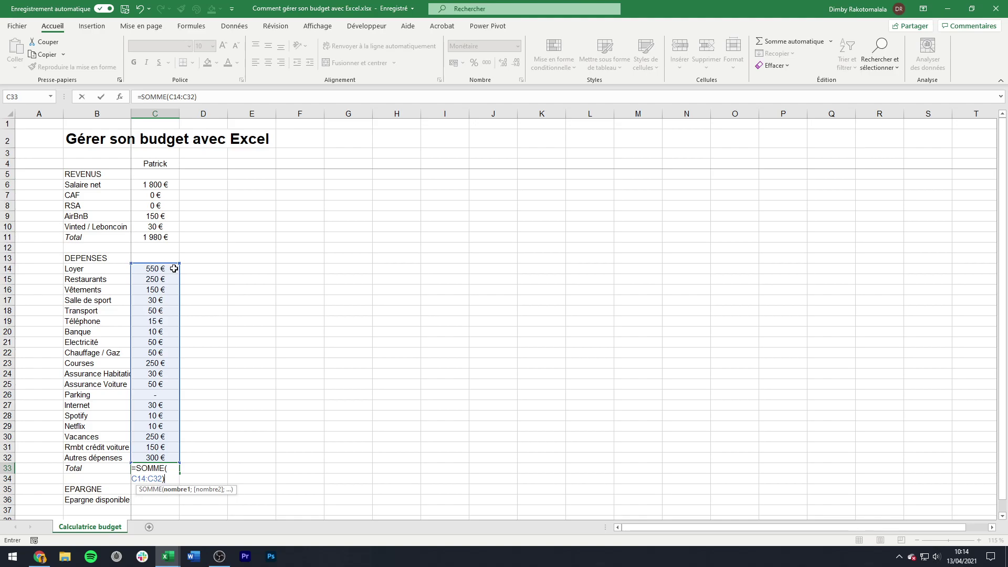
key(Return)
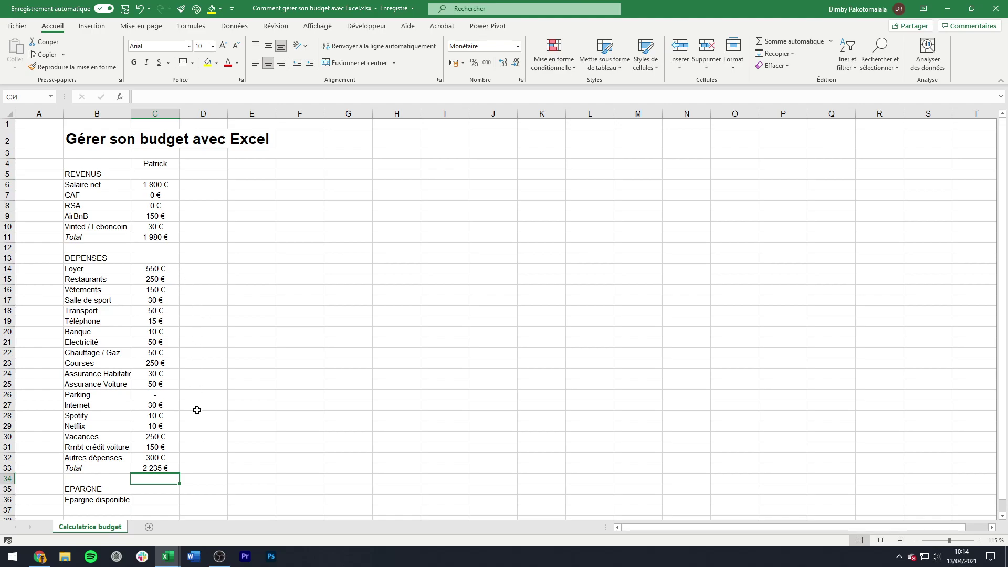
- Calculate the available savings in C36 with the formula =C11-C33, income total minus expense total
click(157, 497)
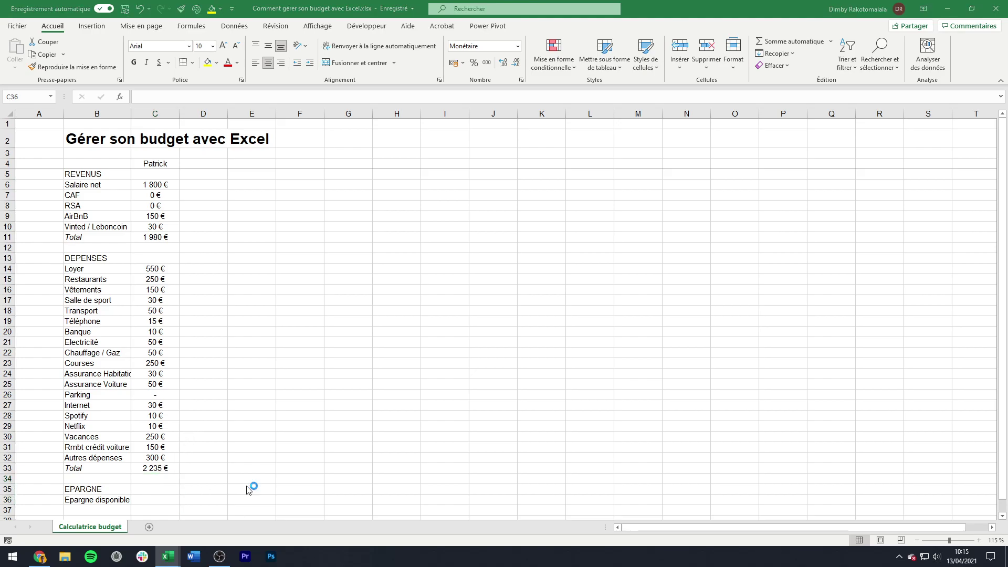
text(=)
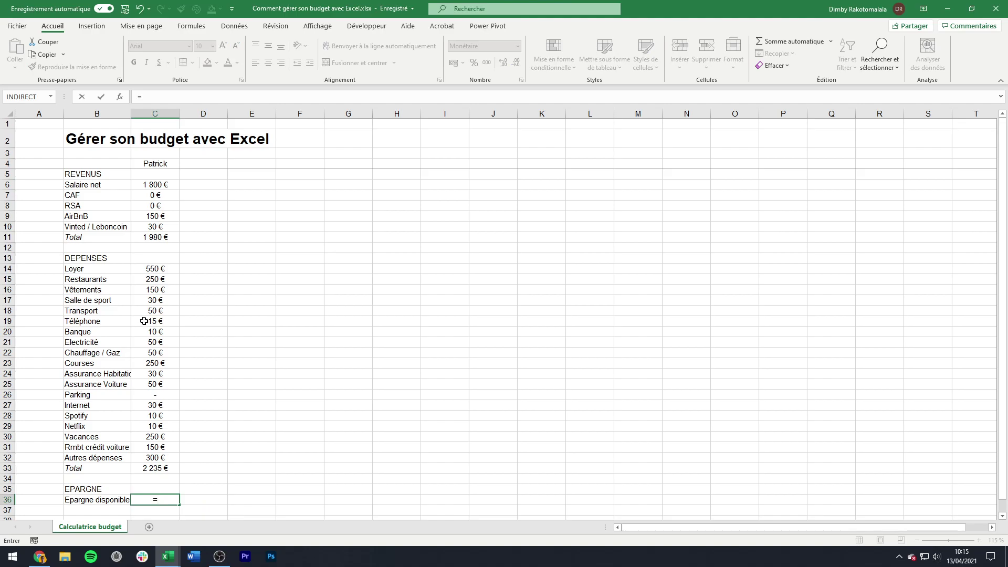
click(165, 239)
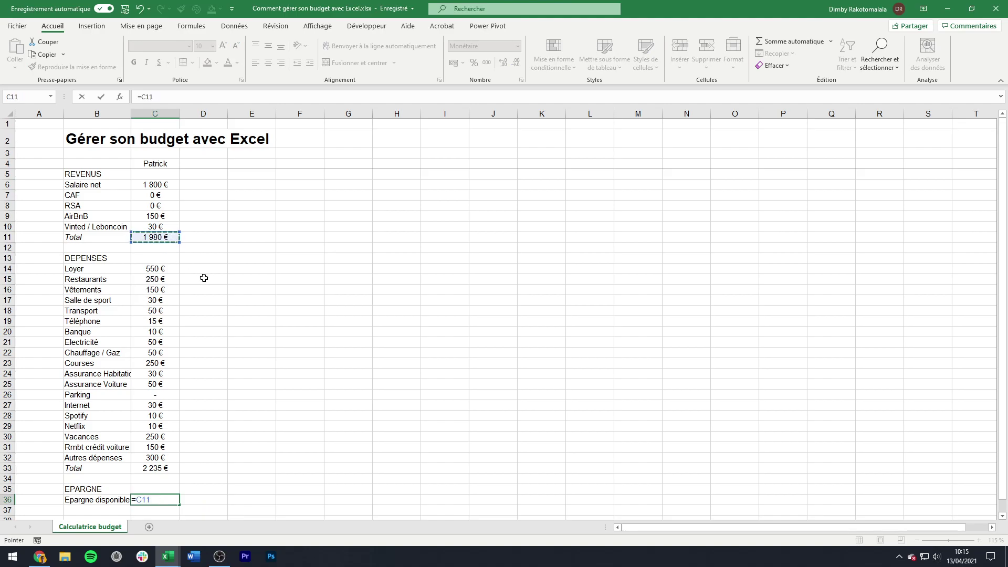
text(-)
click(167, 471)
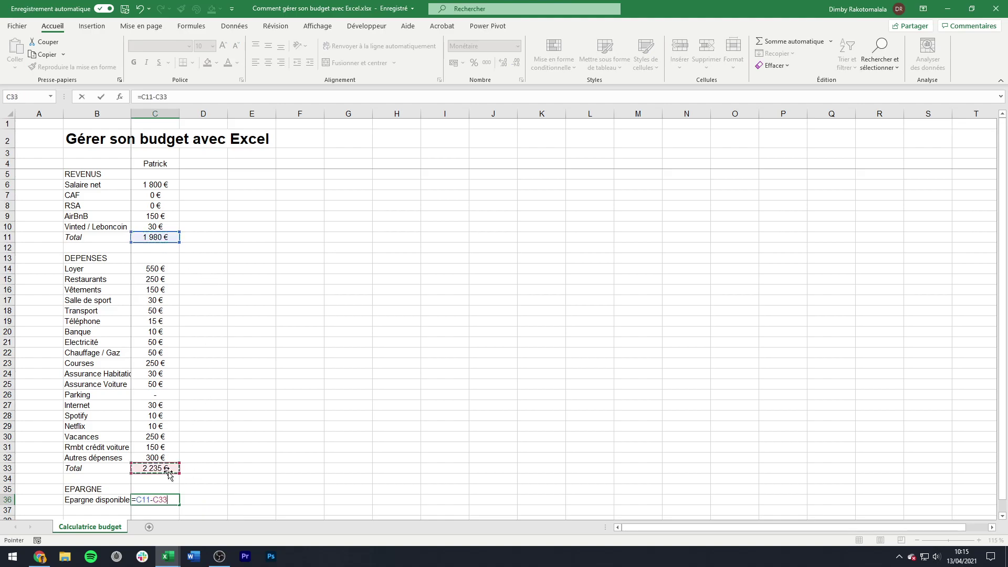
key(Return)
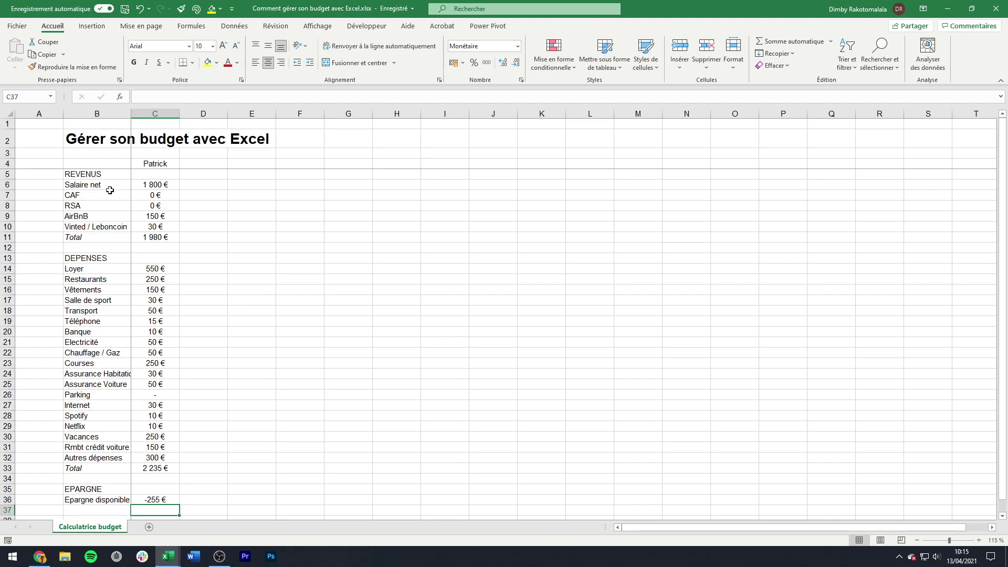
- Fill the entire sheet with a white background
drag(113, 174, 152, 235)
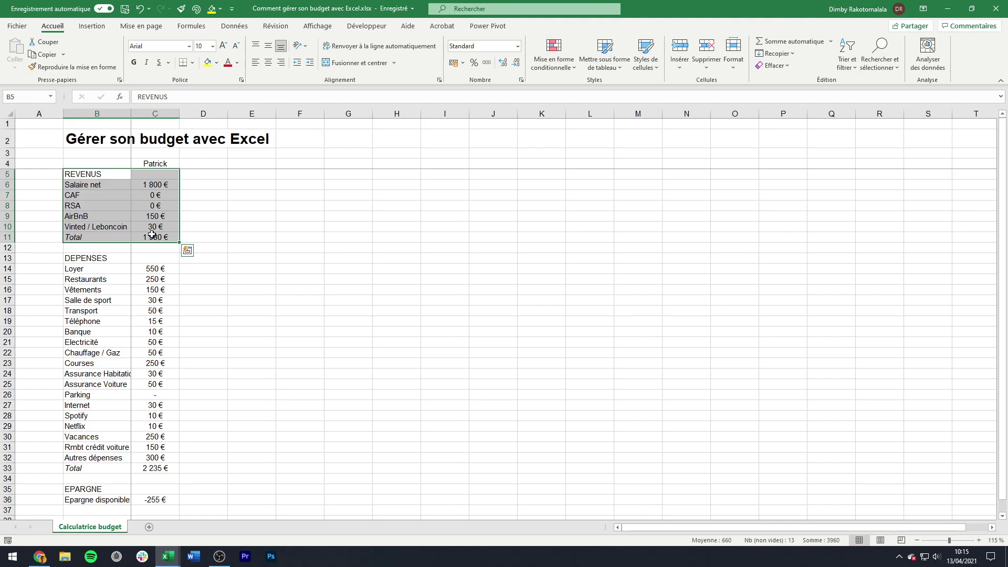
click(9, 115)
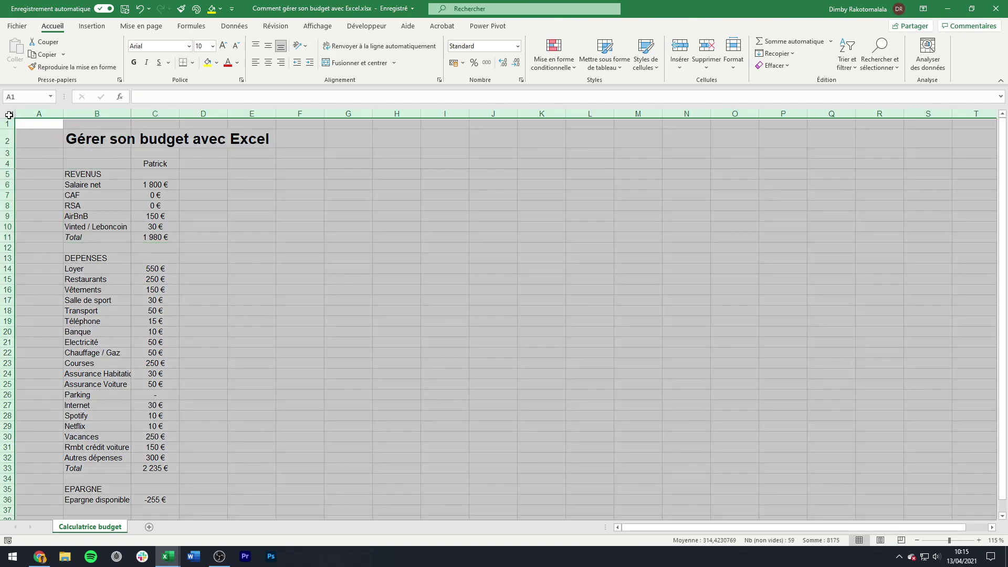
click(216, 63)
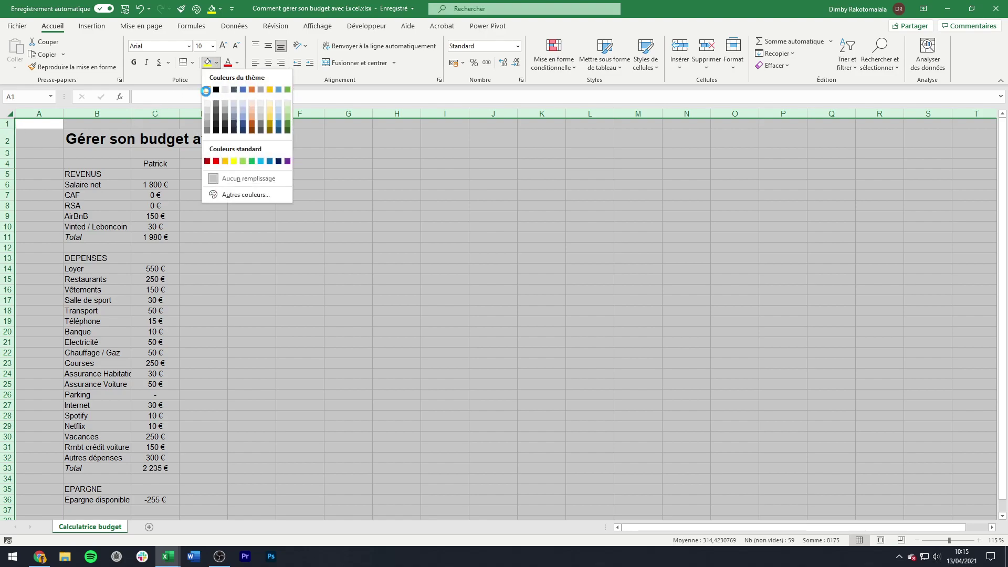
click(207, 90)
click(259, 213)
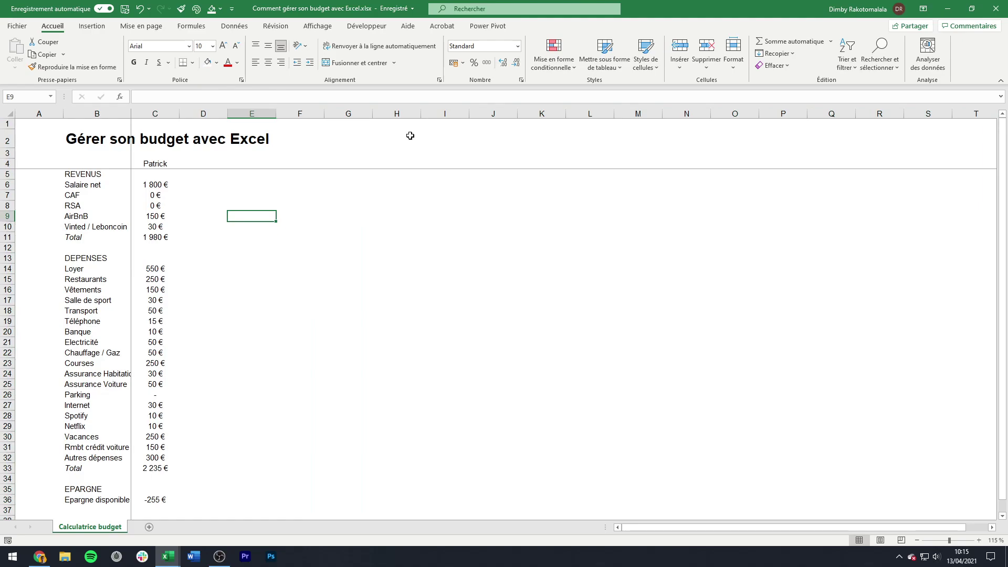
- Hide all columns from J to the end of the sheet and bring the budget columns back into view
click(484, 111)
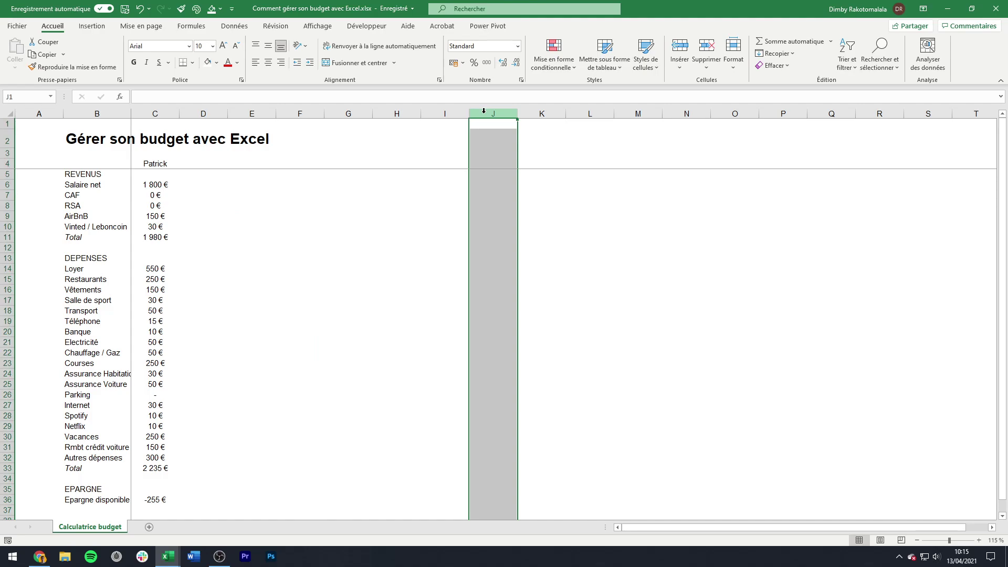
key(ctrl+shift+Right)
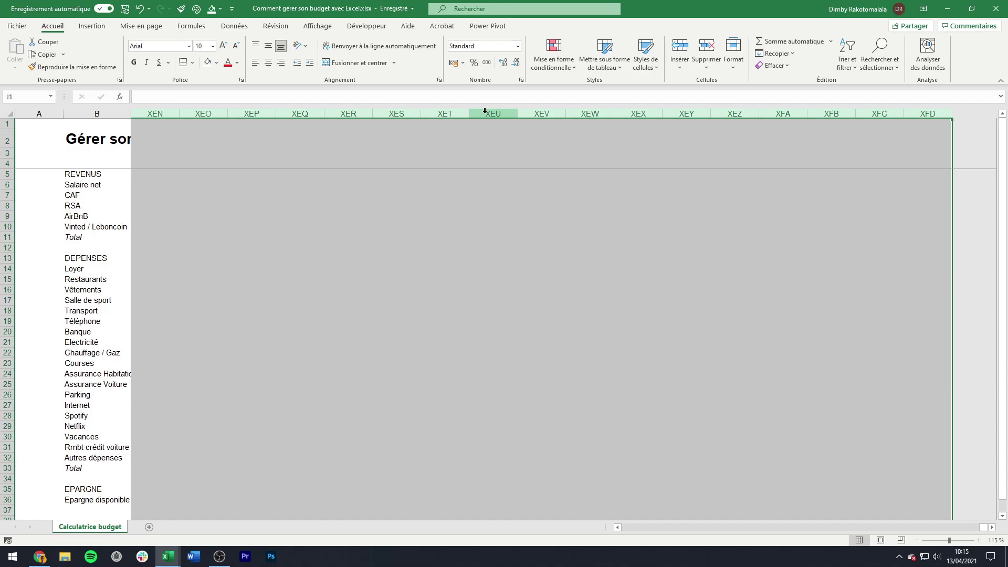
right_click(484, 111)
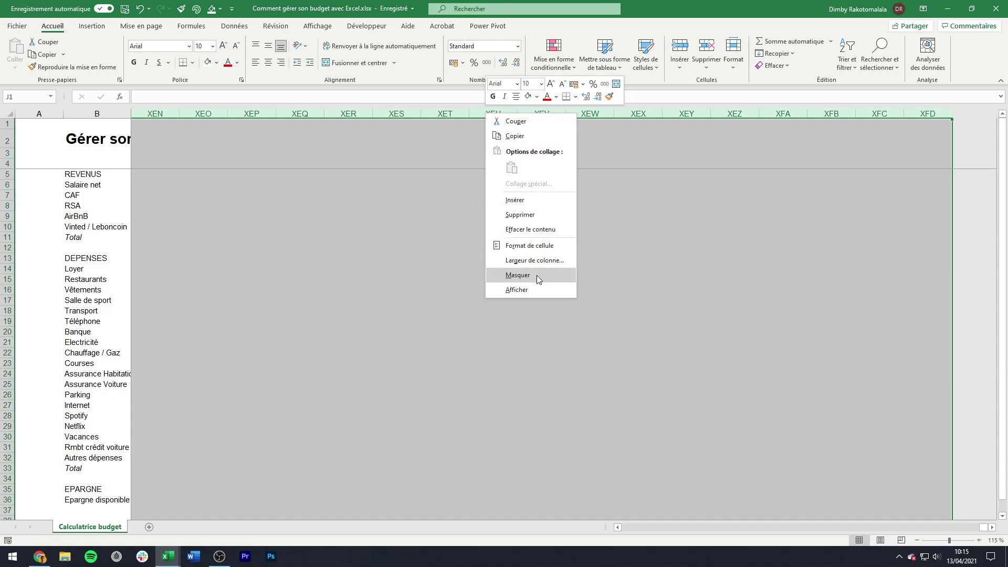
click(538, 276)
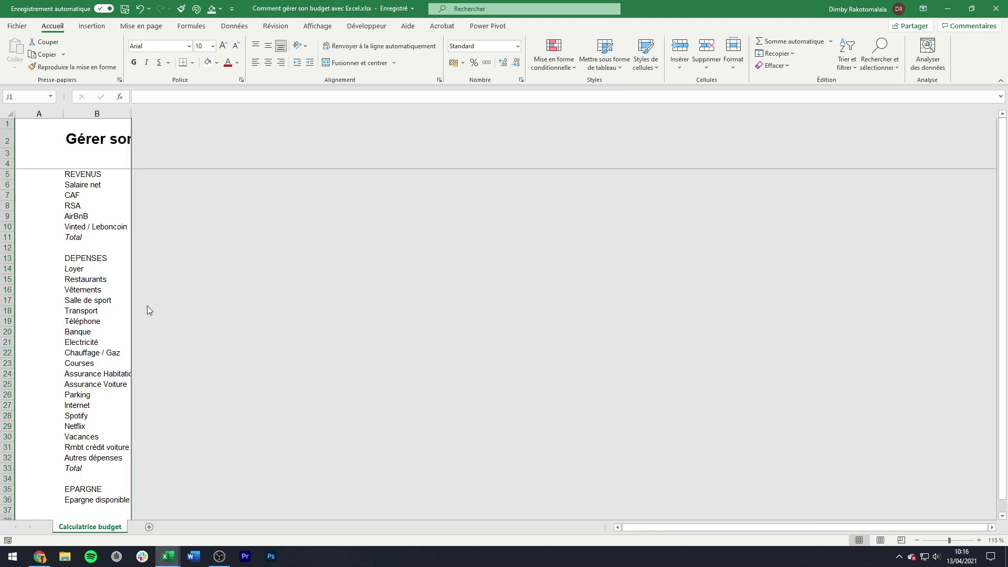
click(117, 312)
key(Right)
key(Right)
key(Right)
key(Right)
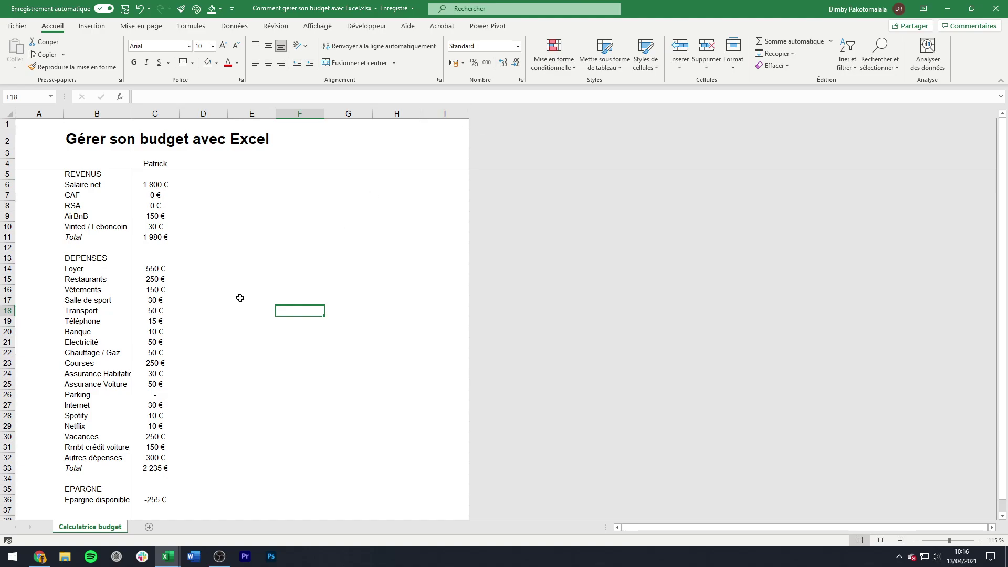
- Hide all rows from 39 to the end of the sheet, below the savings section
scroll(236, 297, down, 3)
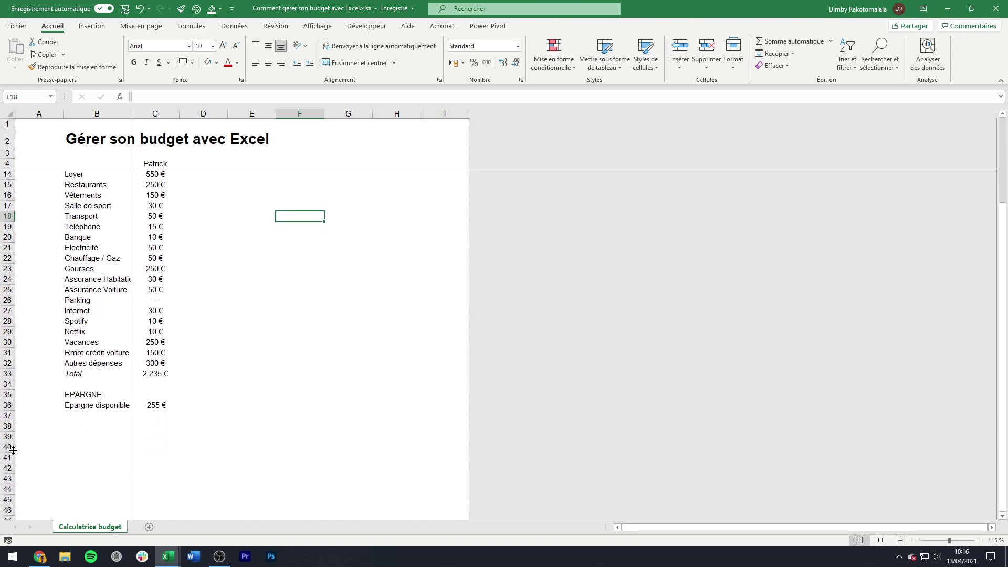
click(8, 458)
scroll(45, 447, up, 3)
scroll(50, 441, down, 2)
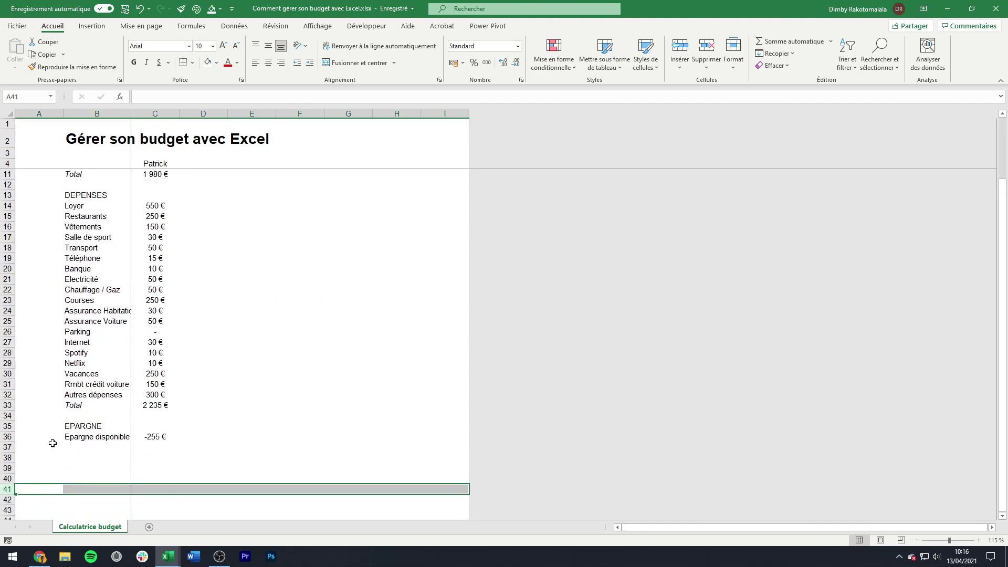
click(5, 468)
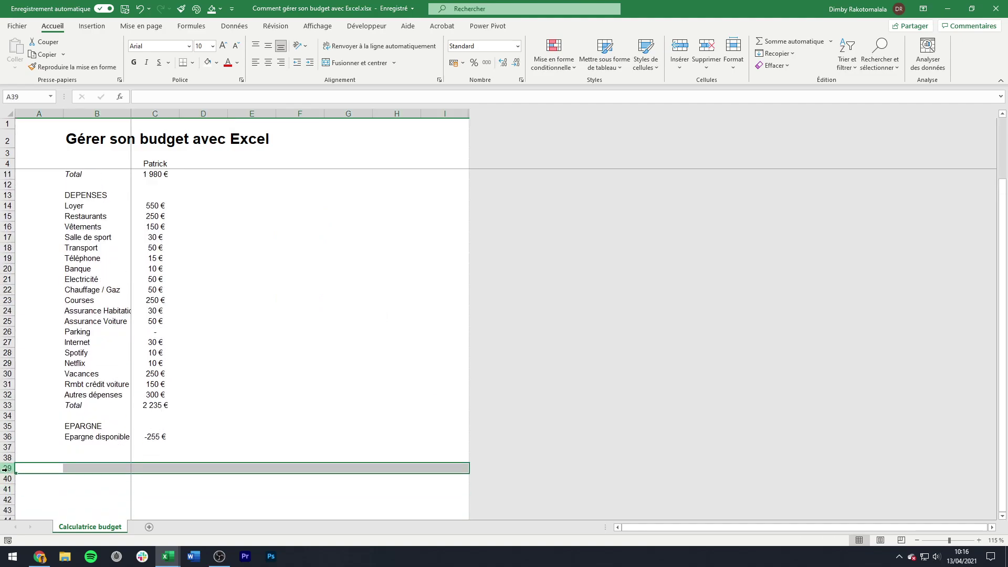
key(ctrl+shift+Down)
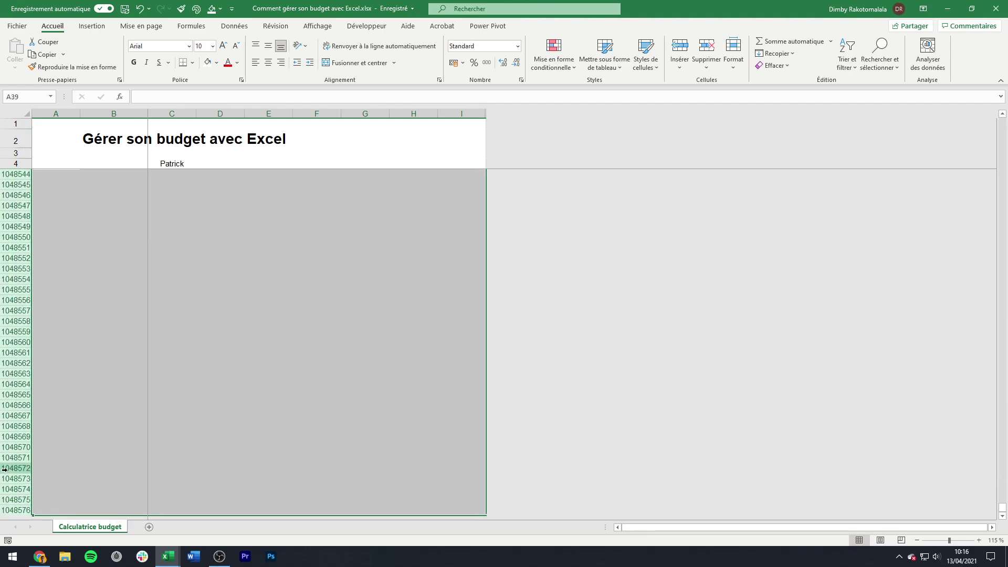
right_click(4, 470)
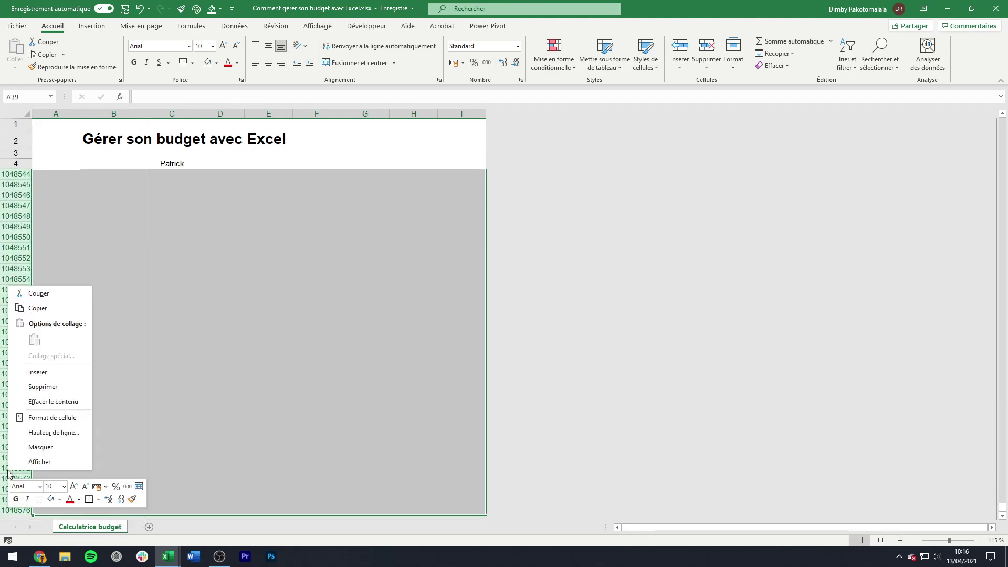
click(27, 450)
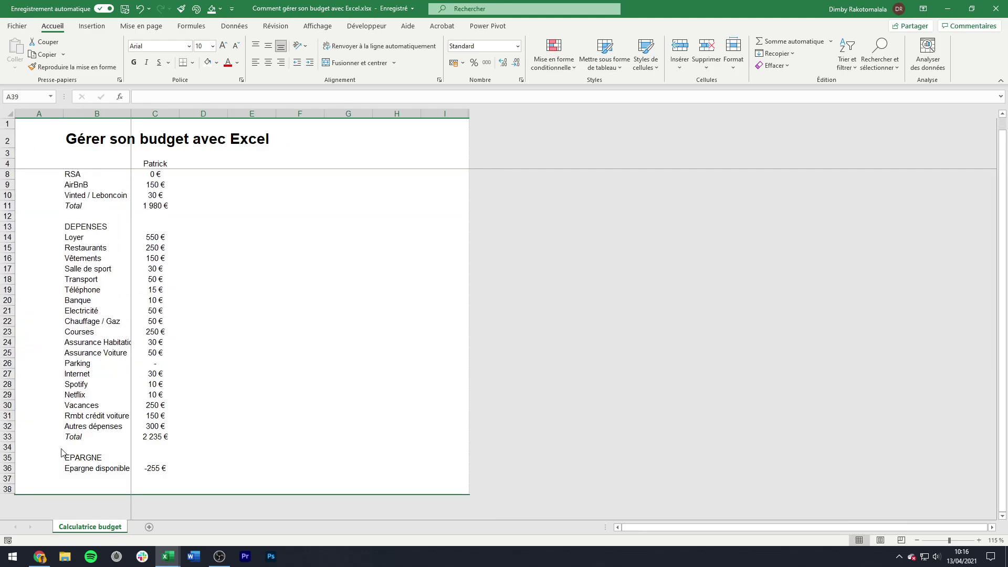
click(174, 374)
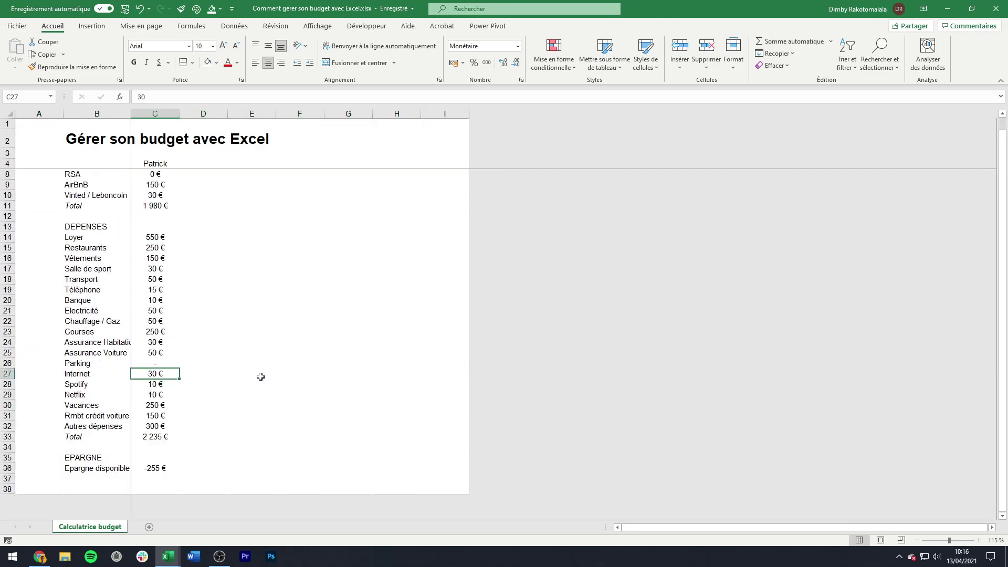
- Fill the income block B5:C11 with light green (Vert, Accentuation6, plus clair 60 %)
scroll(220, 327, up, 1)
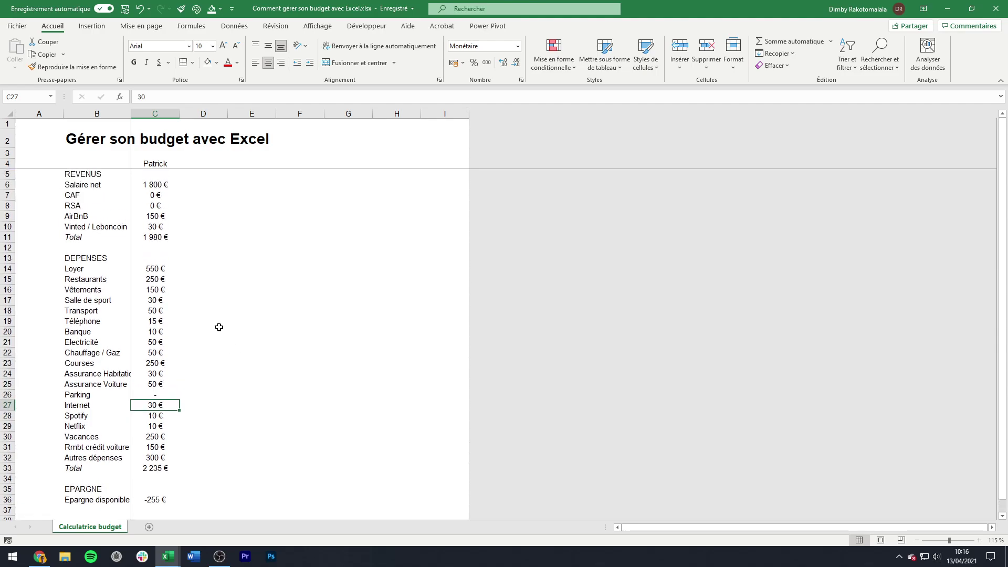
drag(79, 174, 153, 237)
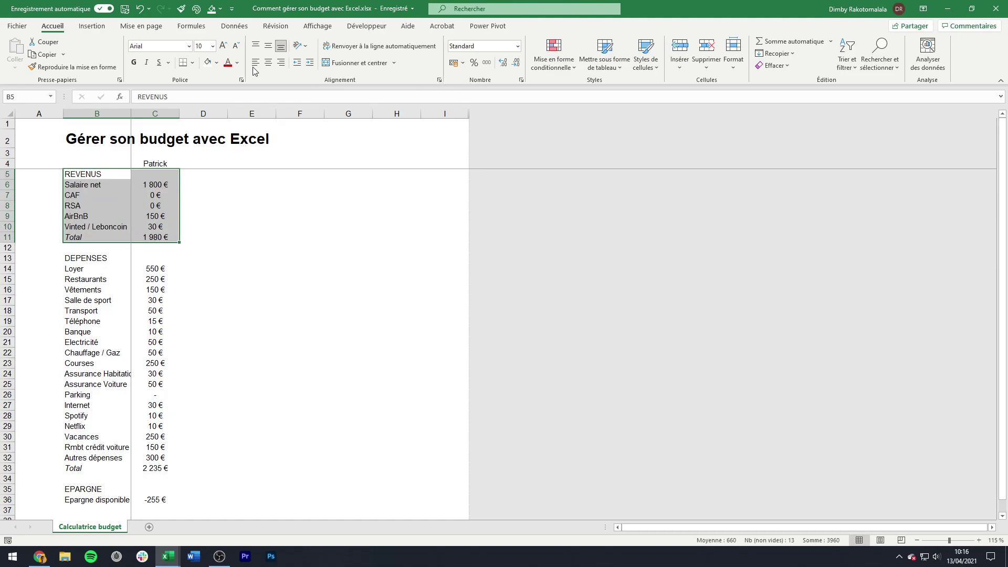
click(217, 62)
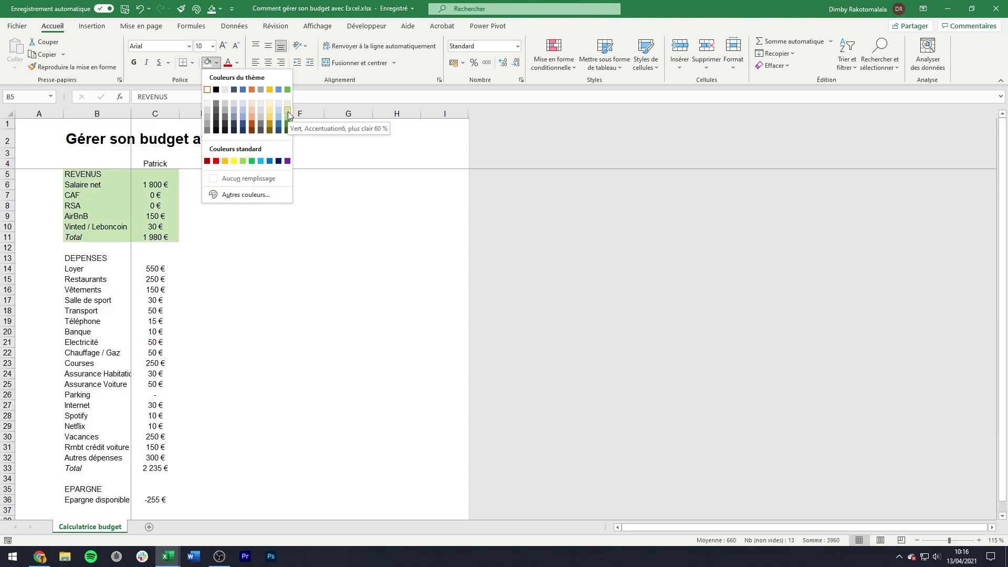
click(288, 111)
- Make the section headings REVENUS, DEPENSES and EPARGNE bold
click(91, 176)
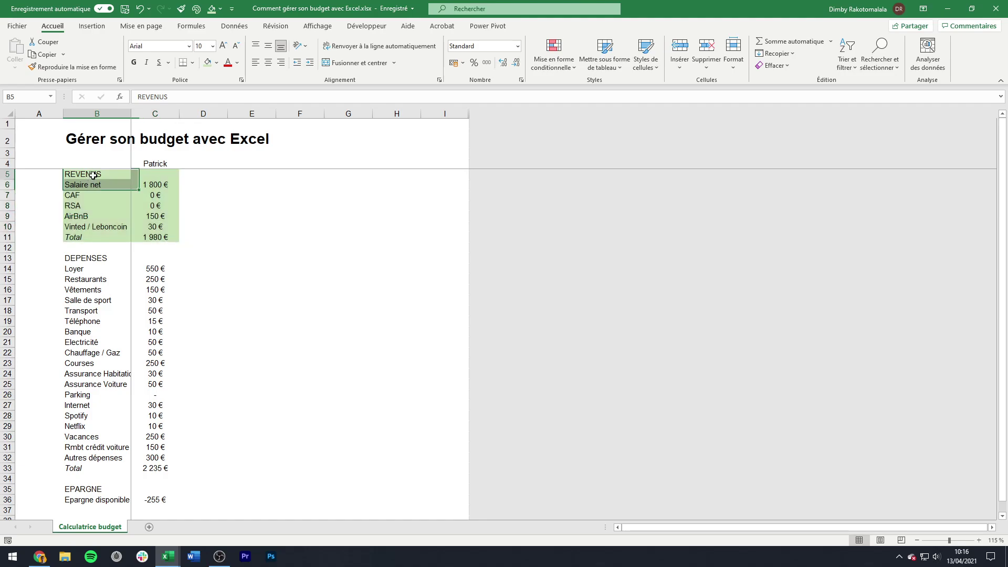
ctrl+click(108, 259)
ctrl+click(104, 487)
click(134, 62)
click(218, 240)
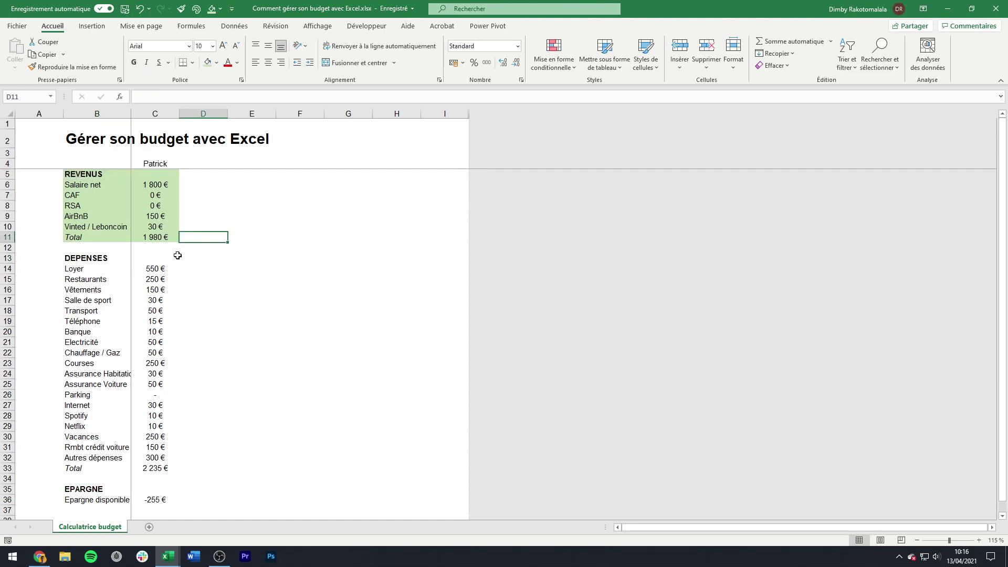
- Fill the expenses block B13:C33, from the DEPENSES heading to its total, with light orange
drag(111, 259, 179, 470)
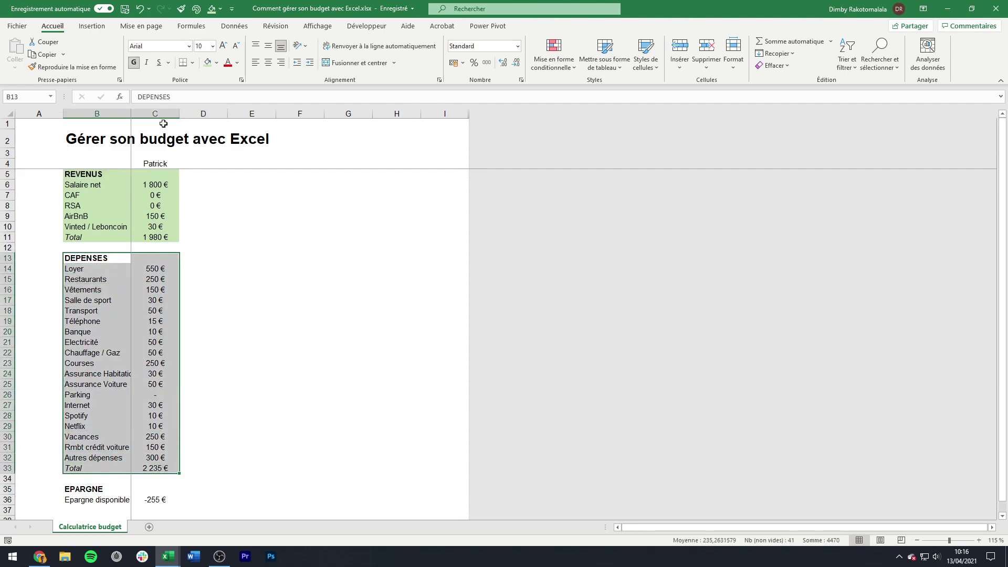
click(217, 66)
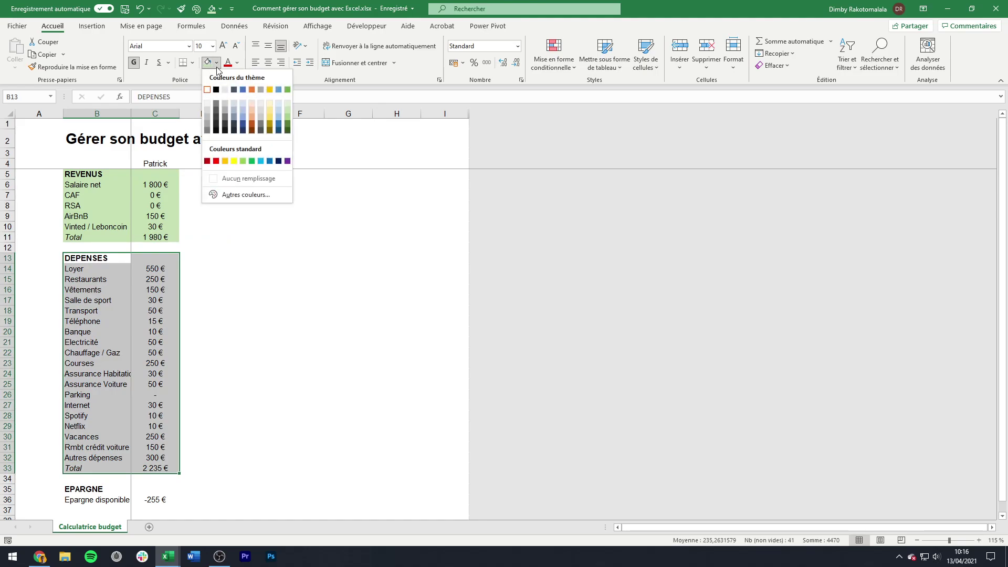
click(254, 111)
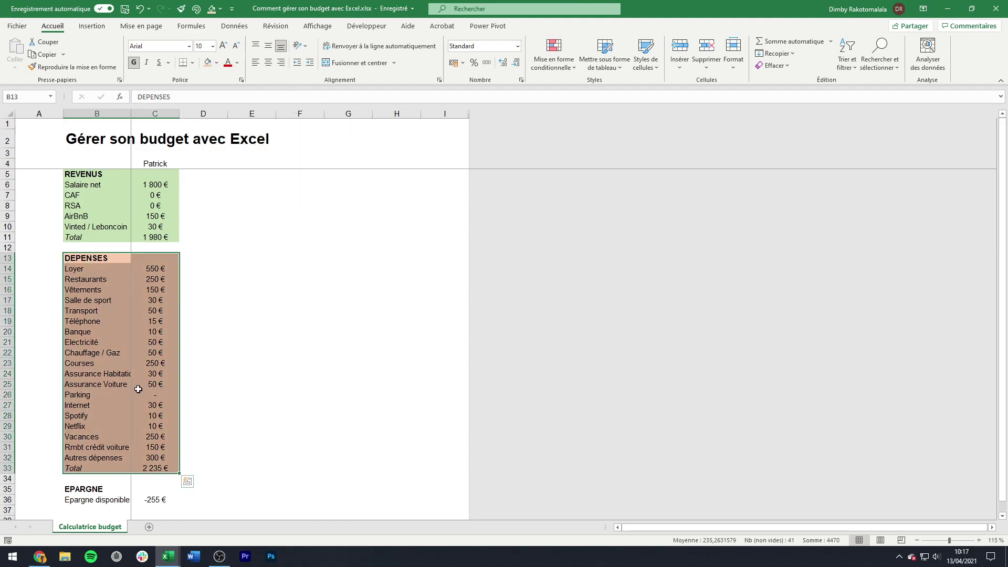
- Fill the savings block B35:C36 with light blue
drag(106, 489, 158, 499)
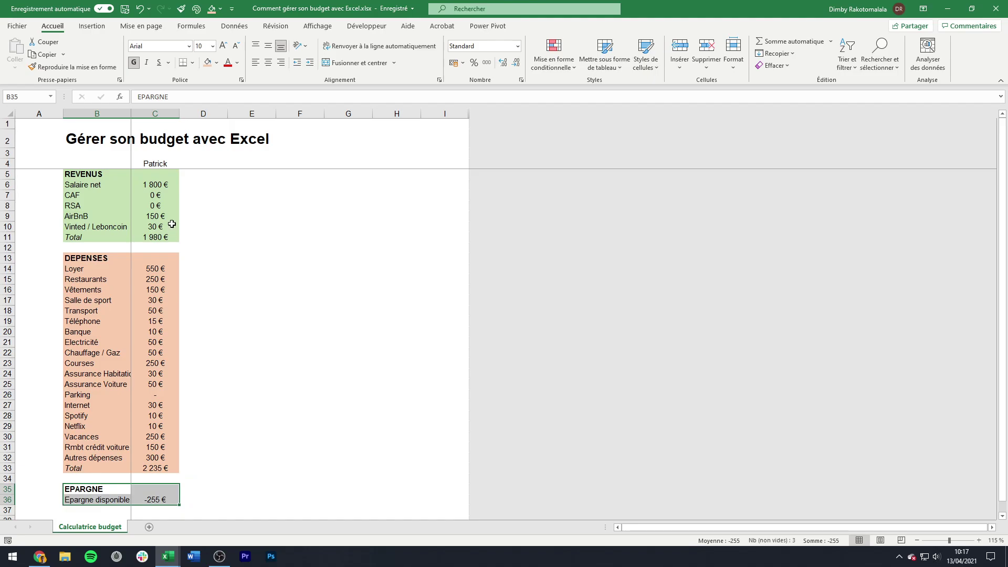
click(216, 63)
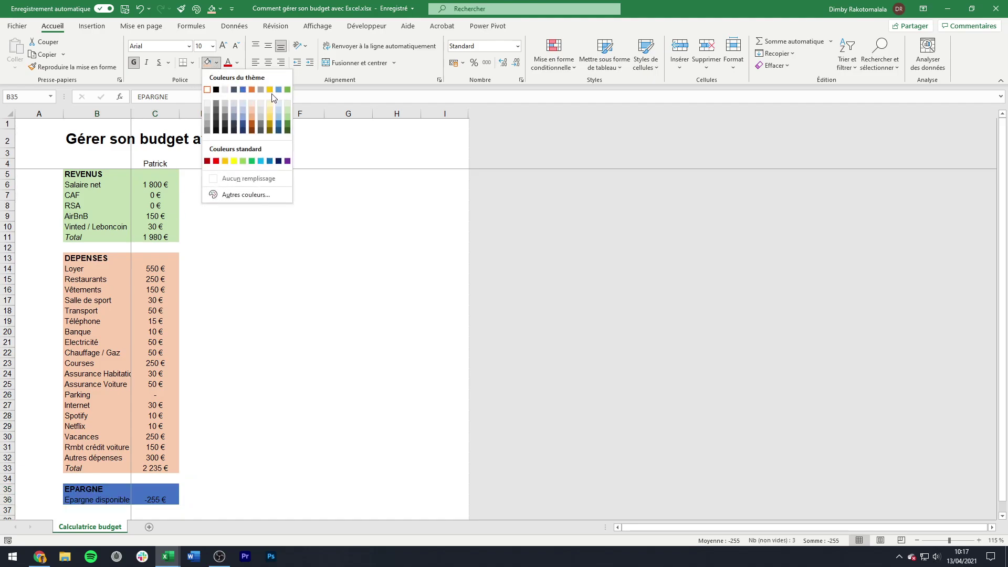
click(243, 113)
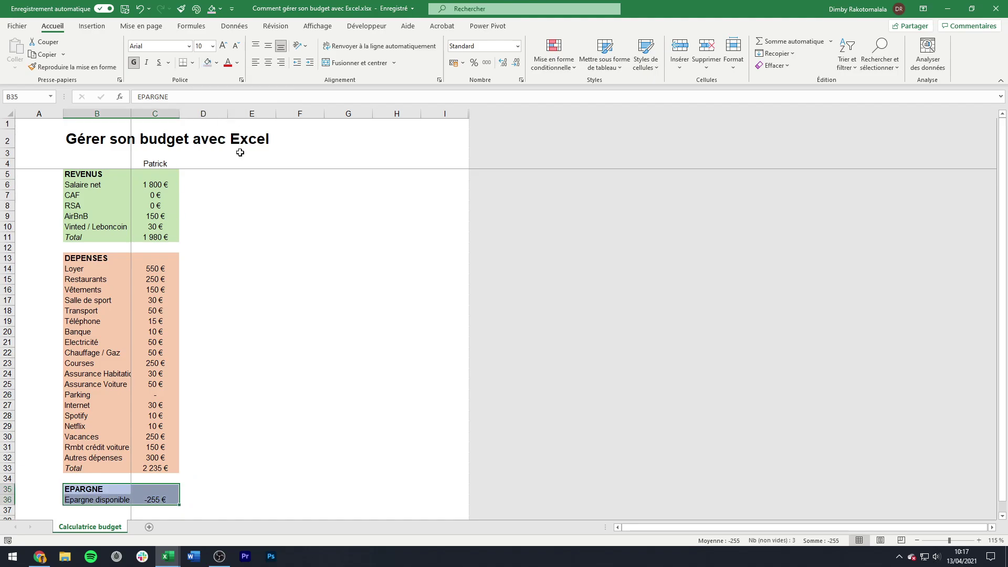
click(235, 225)
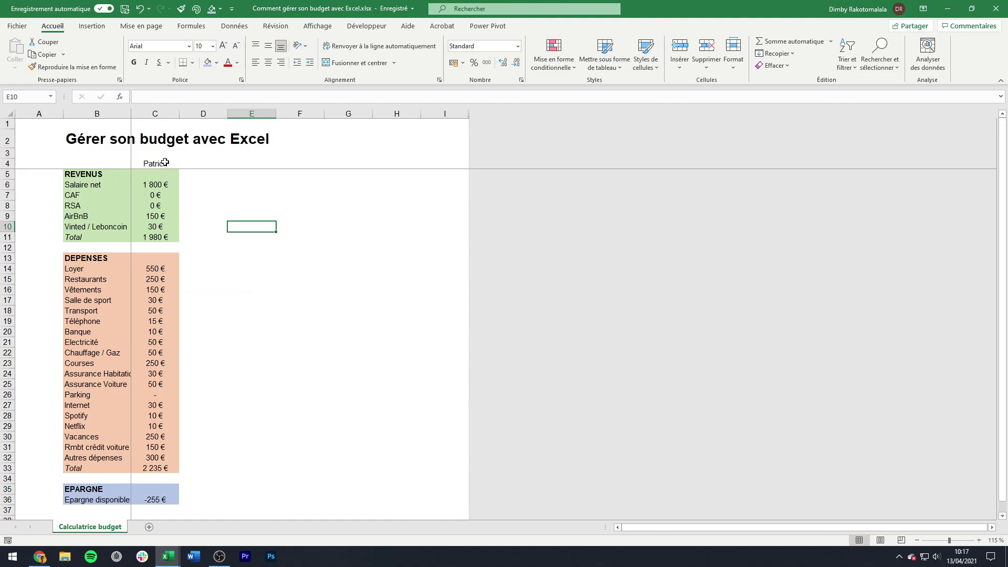
- Make the person's name heading the amounts column in C4 bold
click(165, 162)
click(133, 63)
click(111, 239)
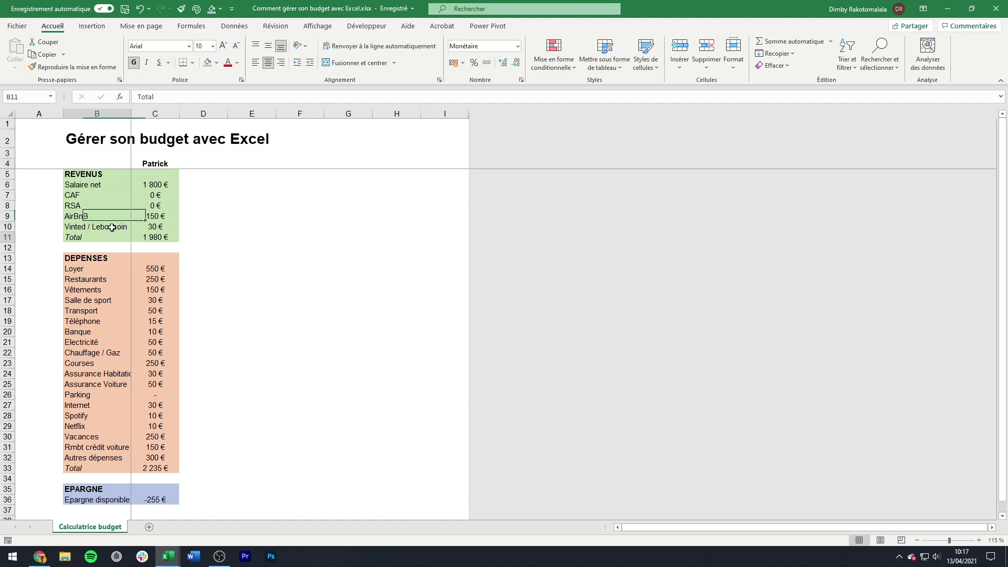
drag(108, 231, 187, 162)
drag(90, 260, 144, 505)
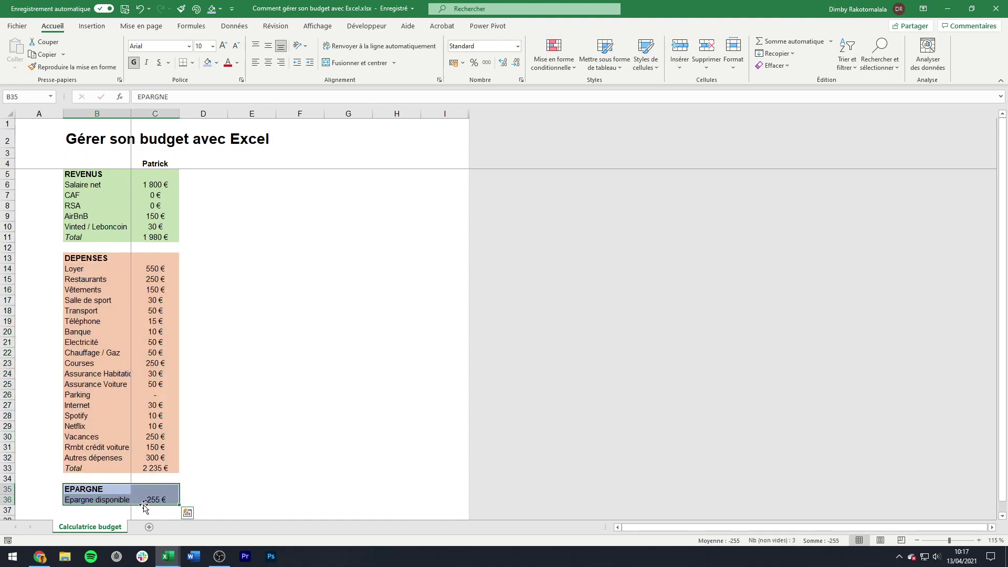
click(229, 404)
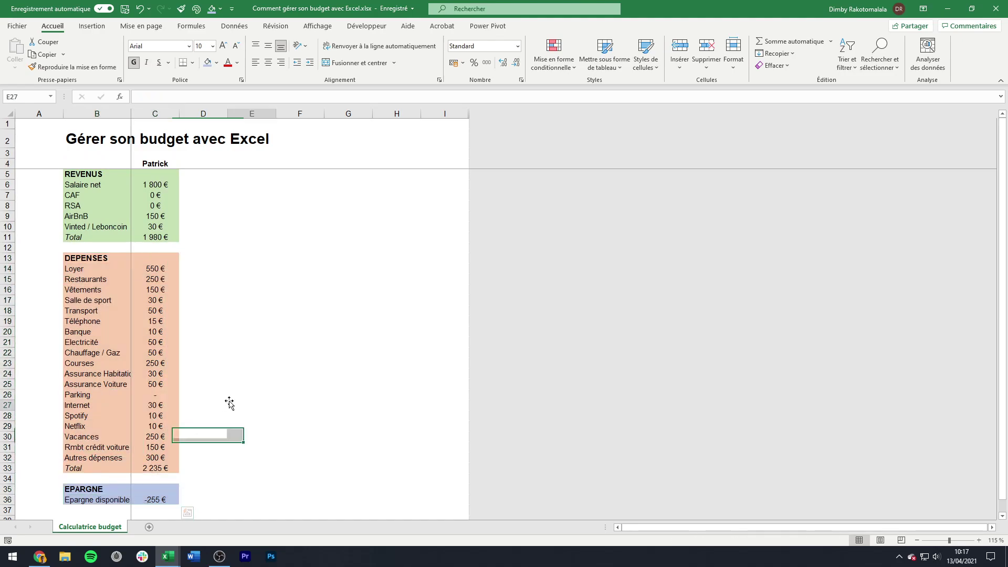
- Apply red gradient data bars as conditional formatting to the expense amounts and their total in C14:C33
drag(161, 269, 165, 469)
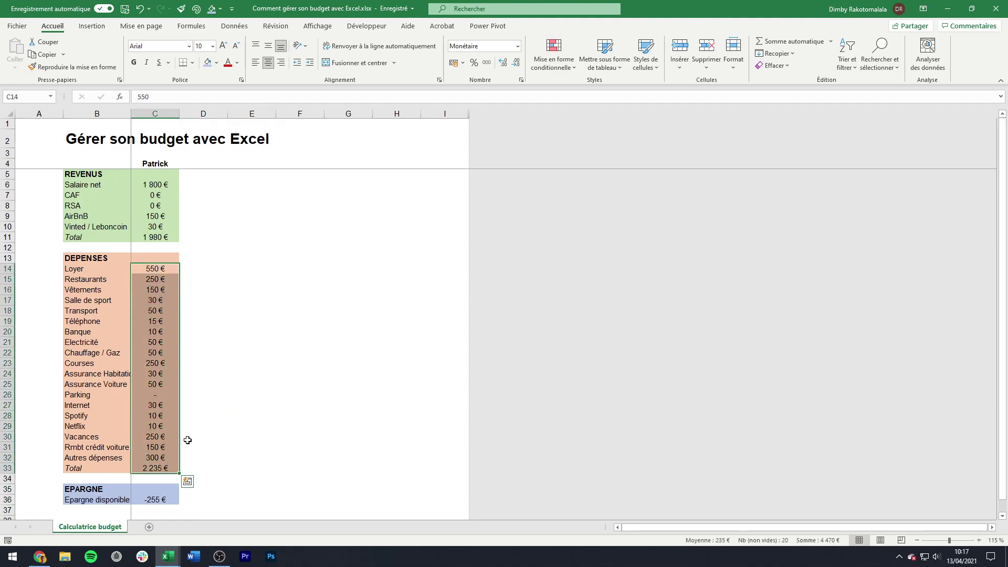
click(541, 72)
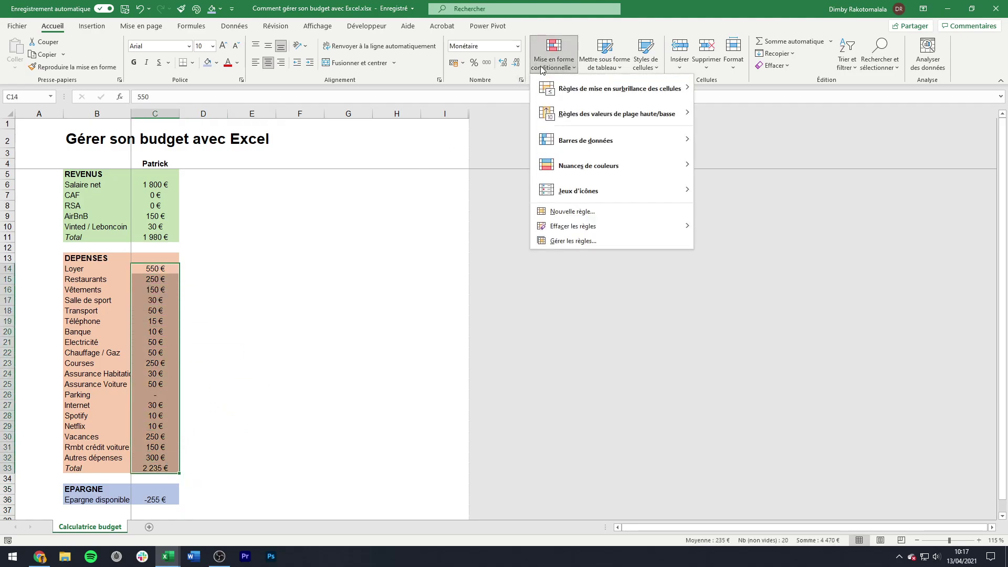
mouse_move(597, 139)
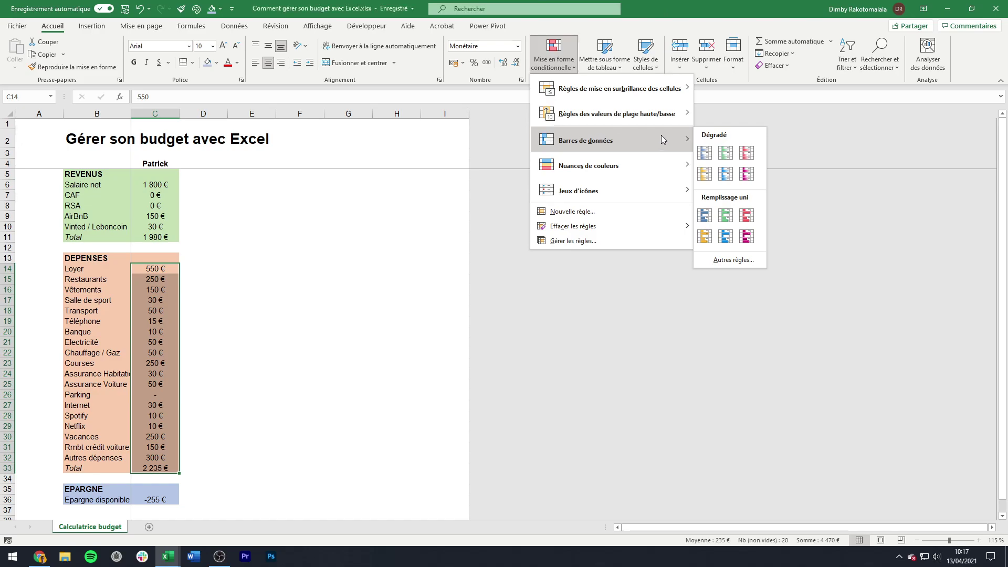
click(746, 153)
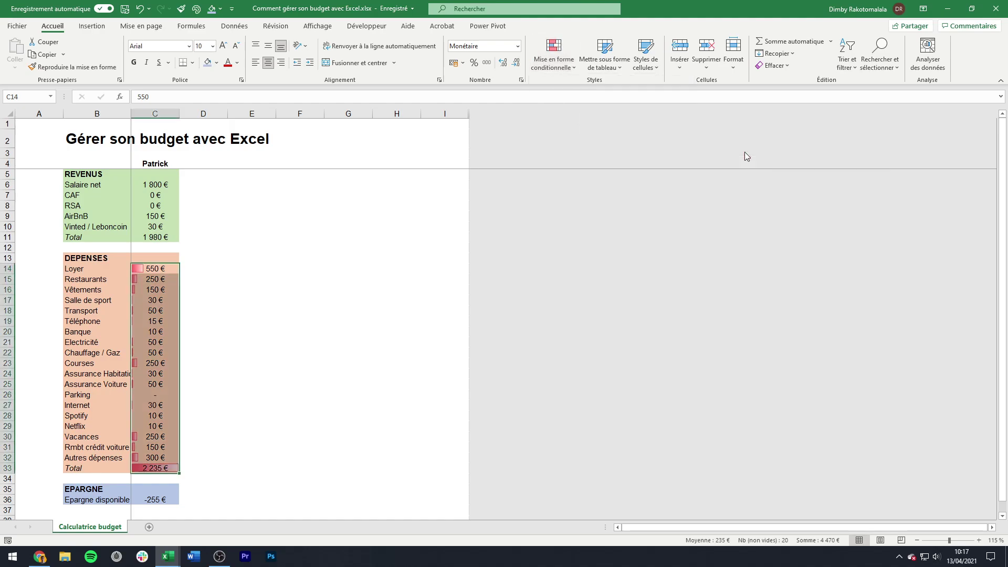
click(455, 309)
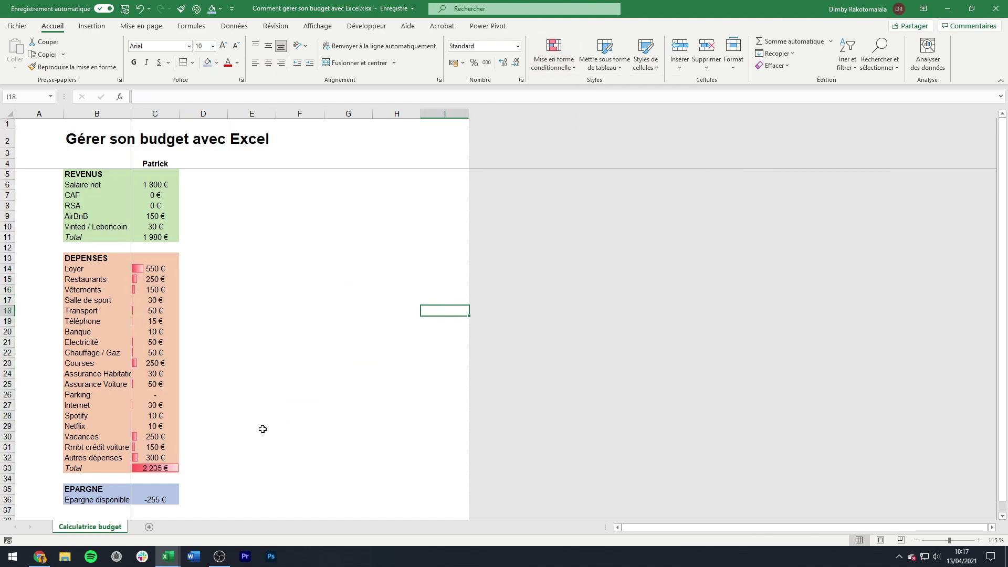
- Clear the conditional formatting rules from the expense total in C33 only
click(150, 470)
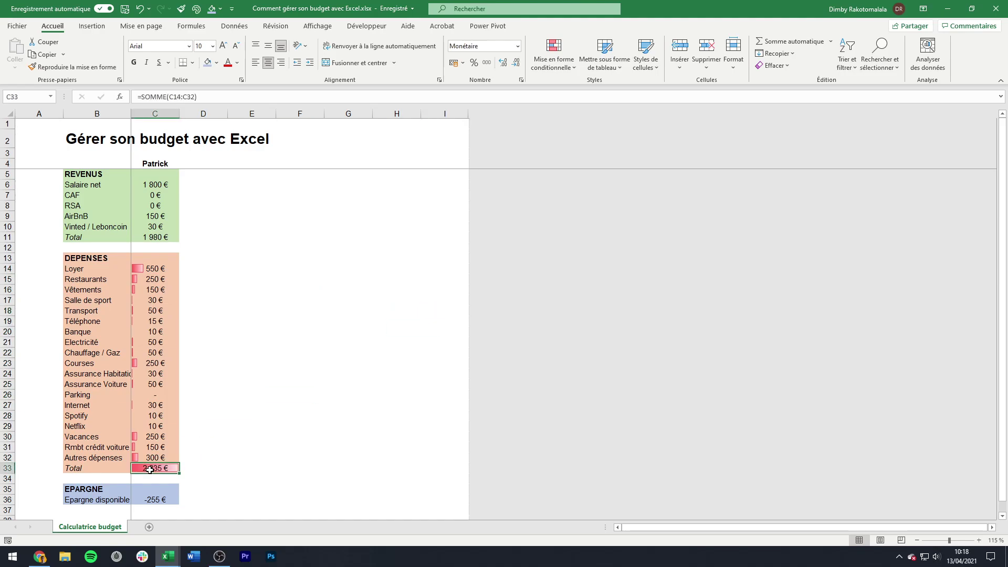
click(543, 71)
mouse_move(575, 229)
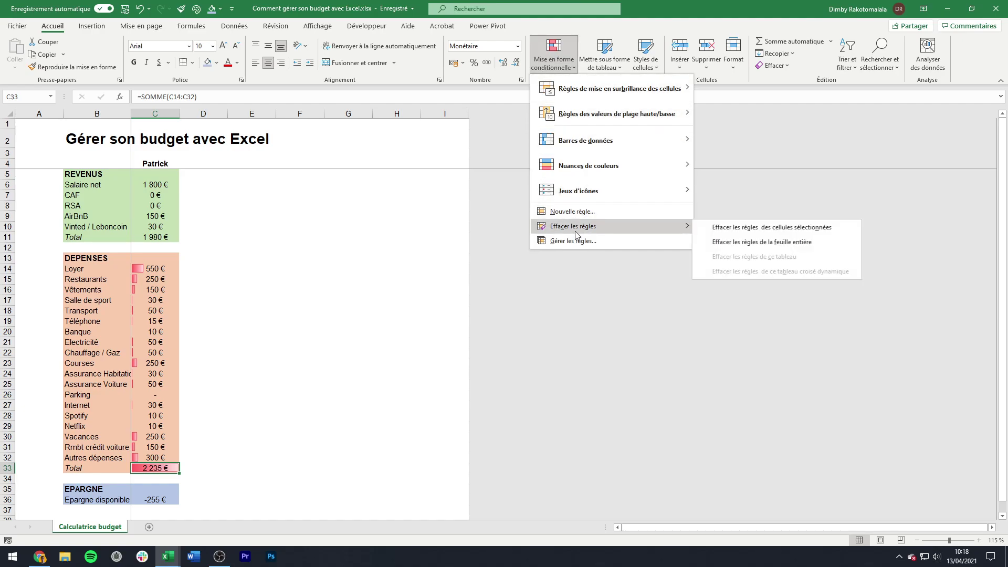
click(750, 232)
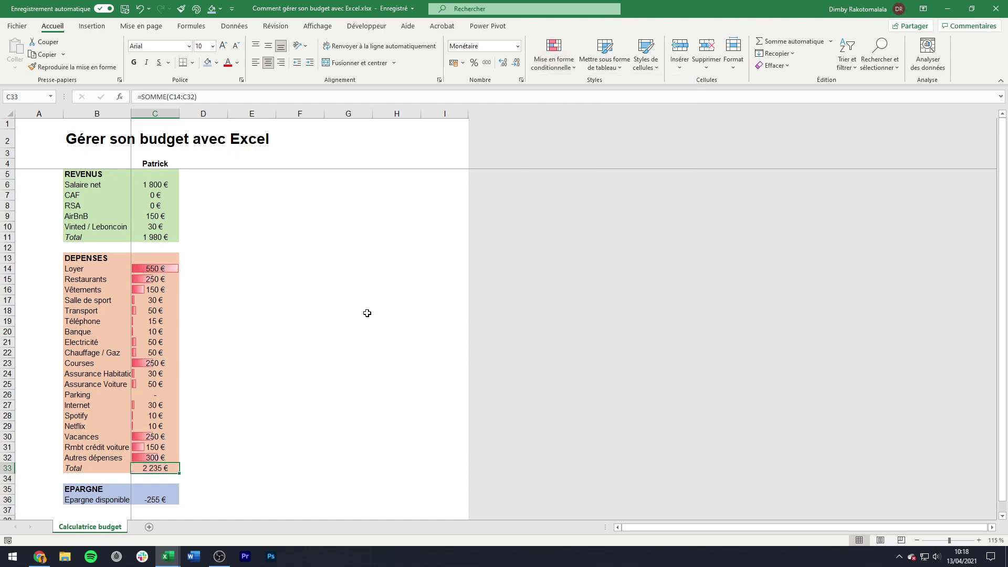
click(367, 313)
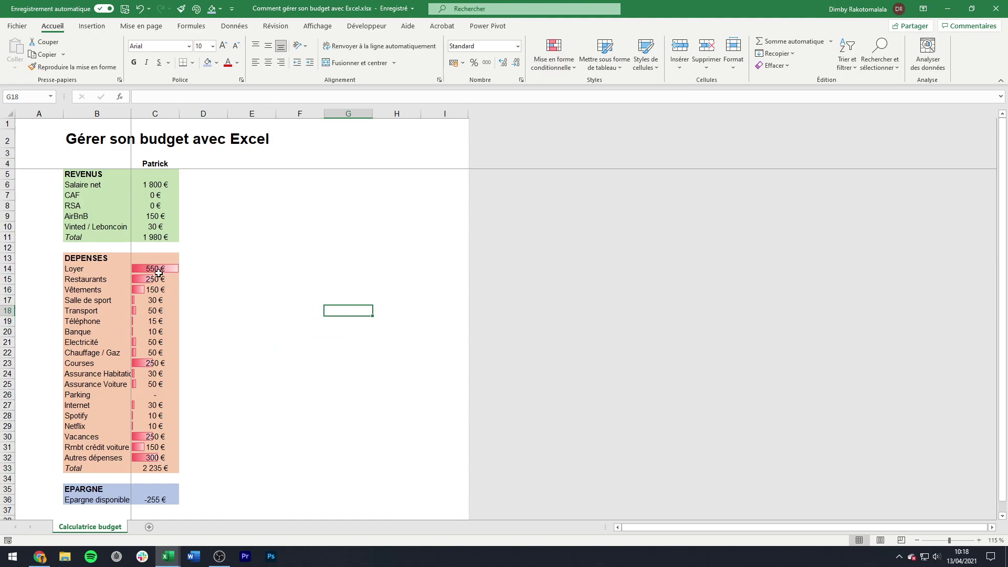
drag(162, 269, 160, 355)
click(222, 336)
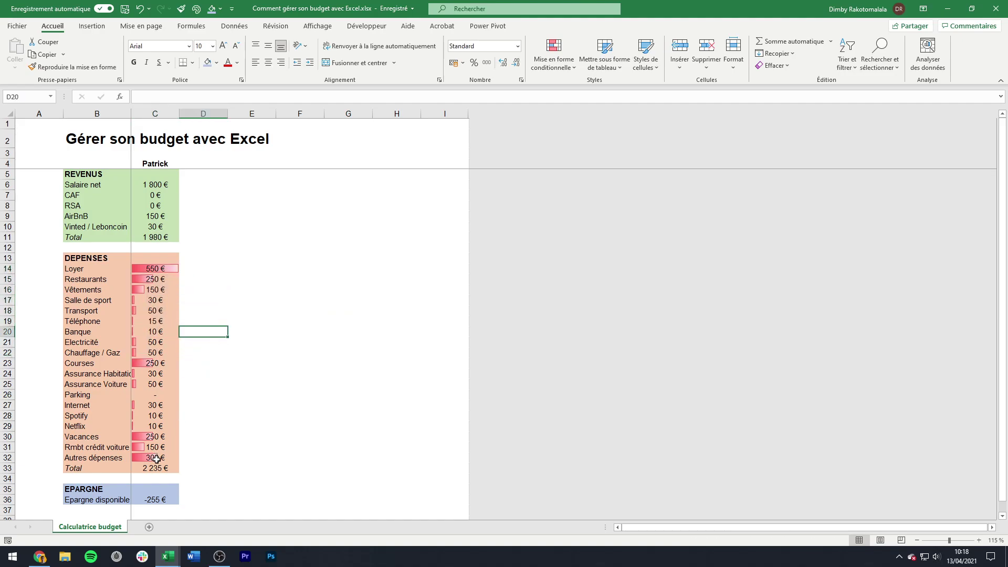
click(154, 436)
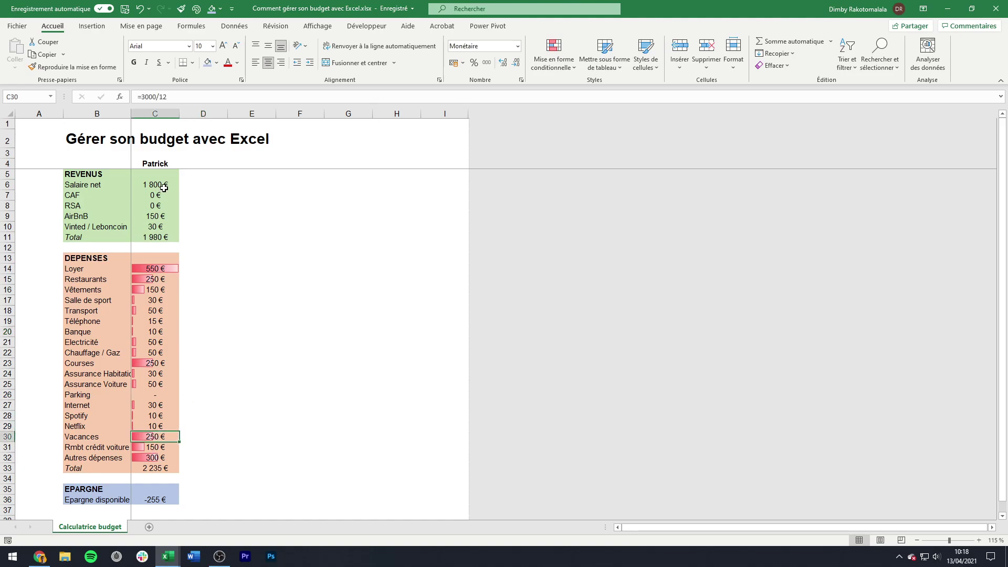
- Apply green gradient data bars as conditional formatting to the income amounts in C6:C10, excluding the total
drag(162, 184, 165, 225)
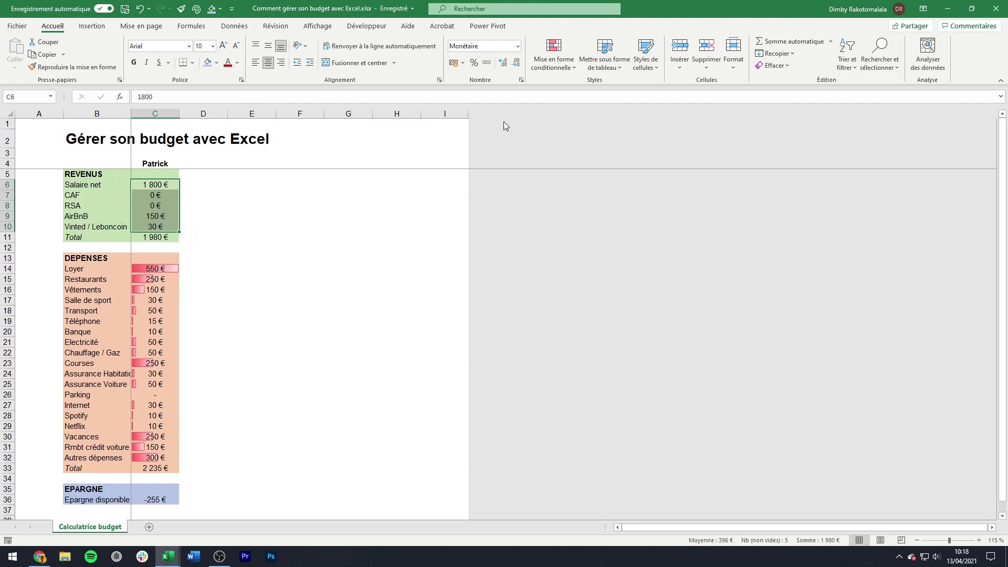
click(547, 67)
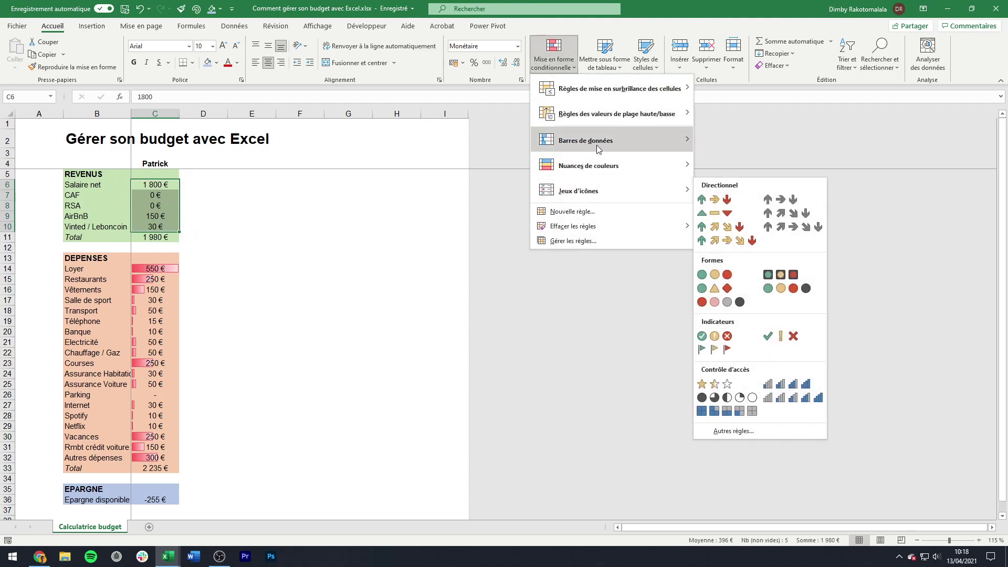
mouse_move(600, 146)
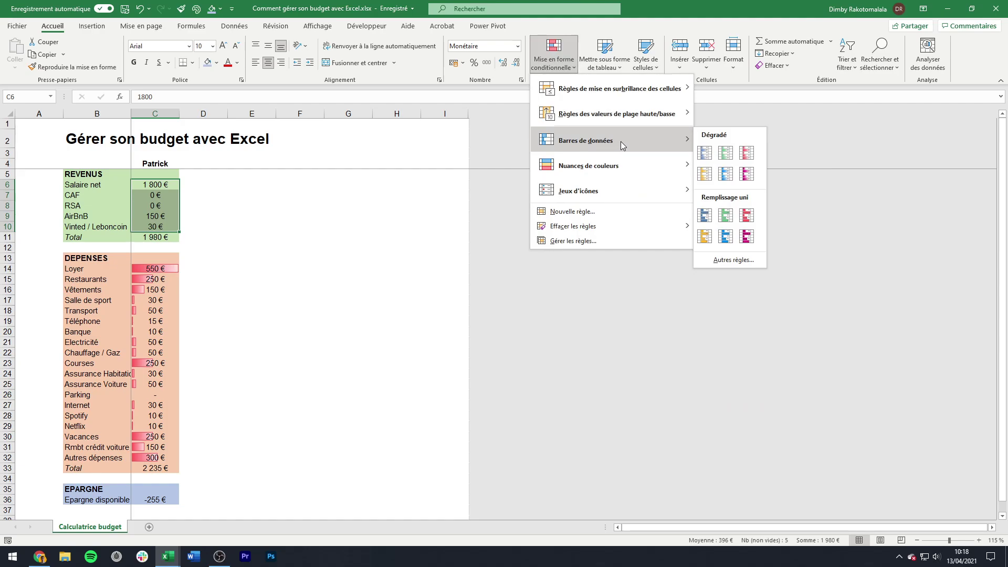
click(726, 152)
click(292, 248)
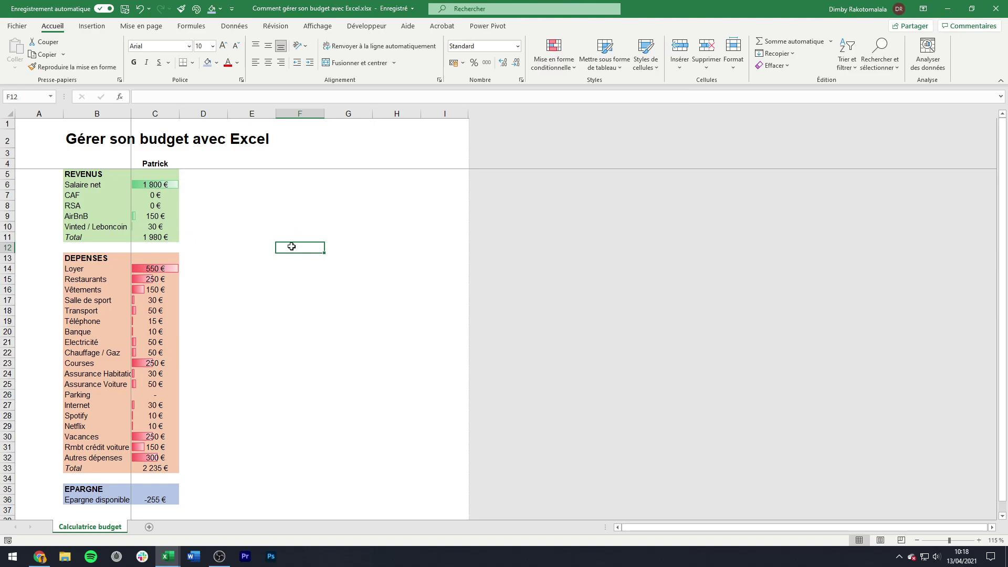
drag(88, 185, 152, 187)
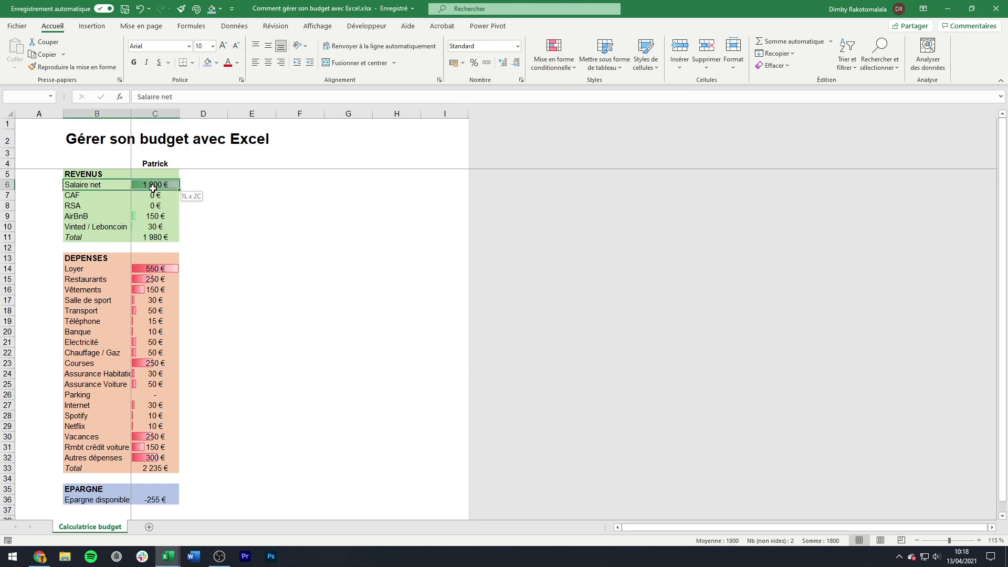
click(152, 217)
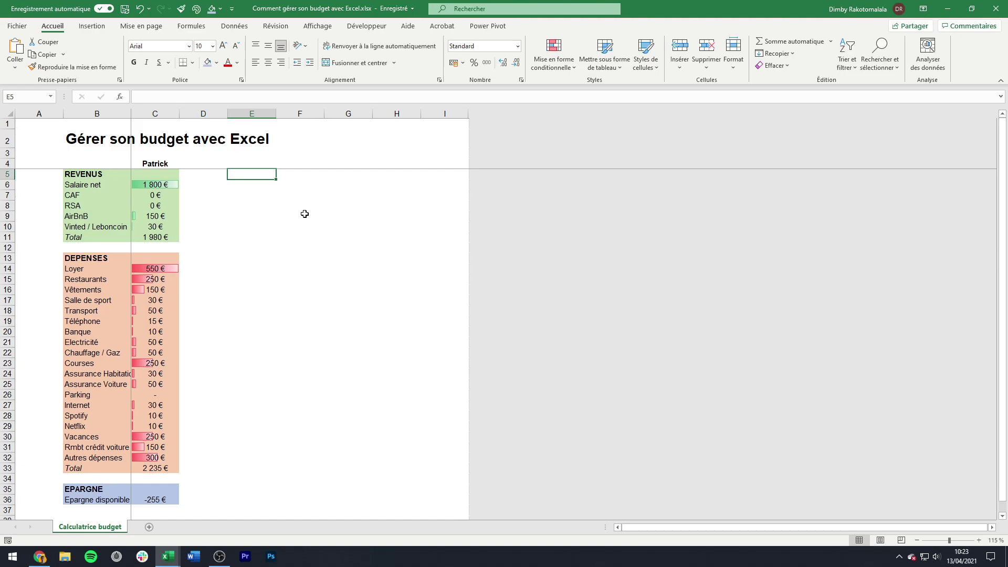
- Write the conclusion in E5:E6: "En conclusion, on constate que", followed by the person's name and "s'appauvrit de 255 € par mois"
text(En concl)
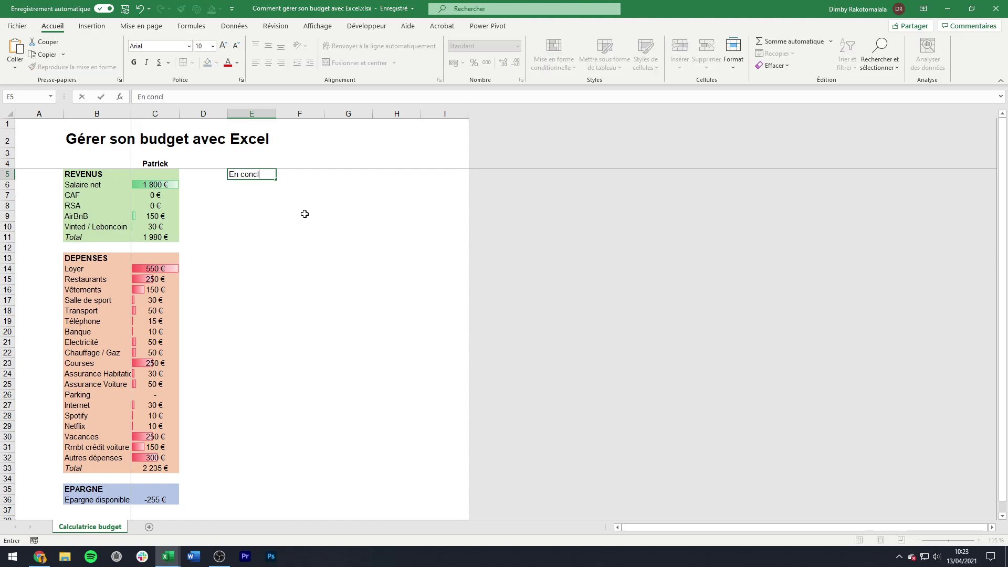
text(usion, on constate que)
key(Return)
text(Patrick s'apauvri)
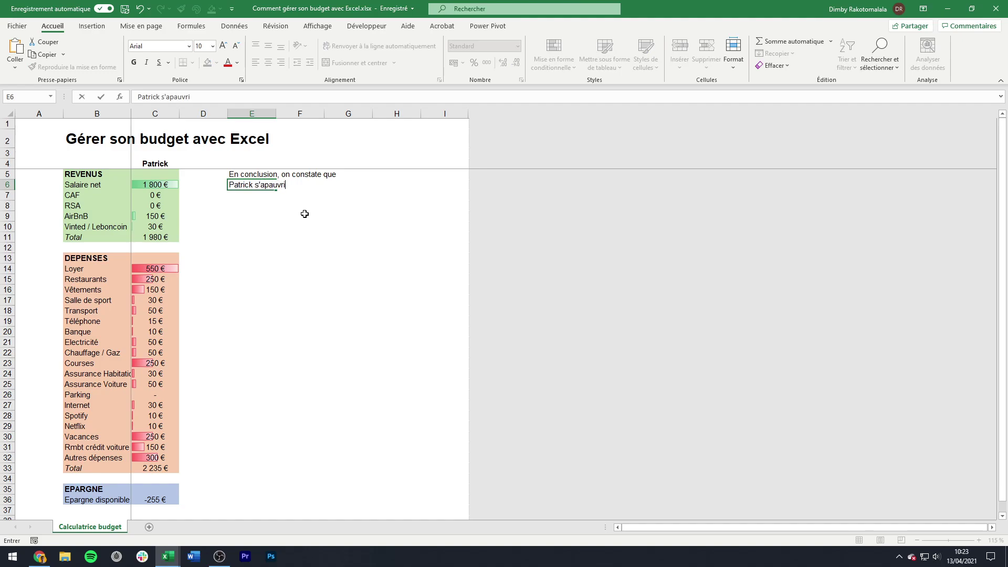
key(BackSpace)
key(BackSpace)
key(BackSpace)
text(pauvrit de 255 € par mois)
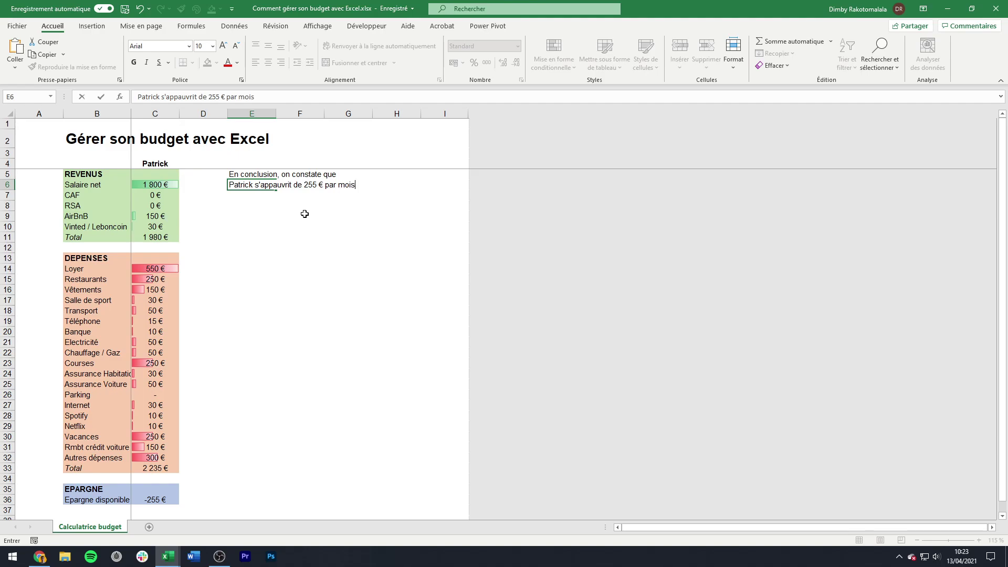
key(Return)
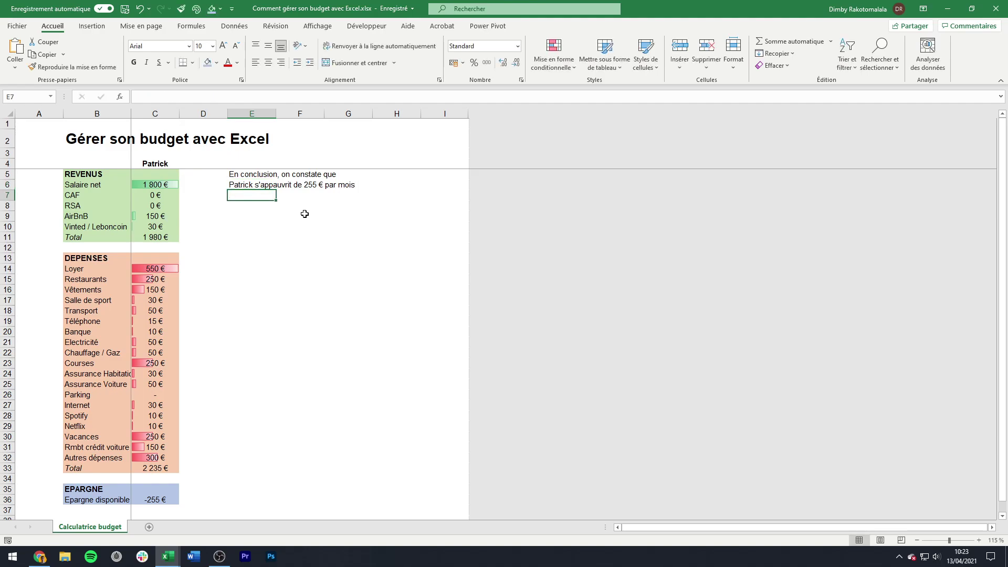
- Set the Loyer expense in C14 to 500 and check the available savings in C36
click(170, 268)
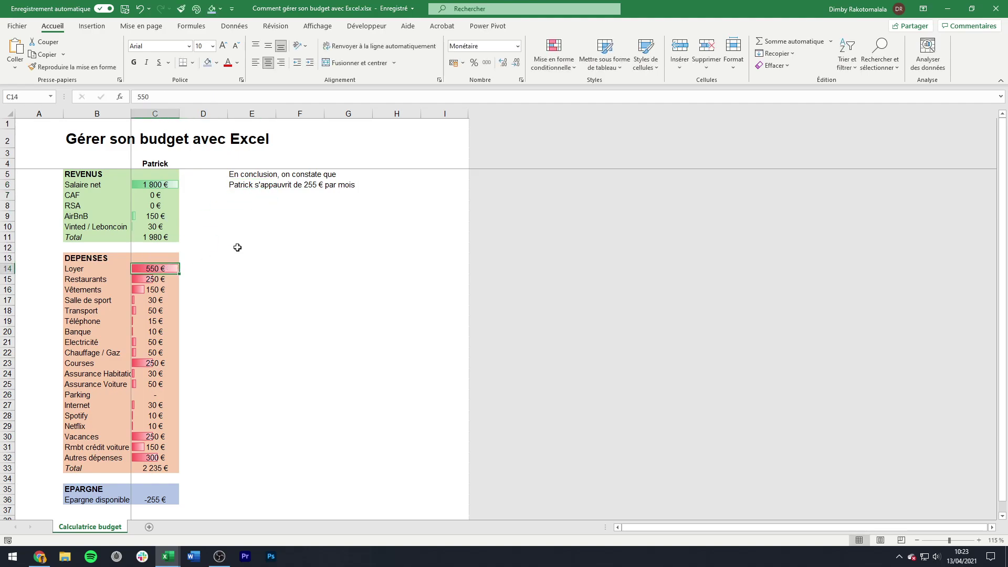
click(153, 502)
click(157, 271)
text(500)
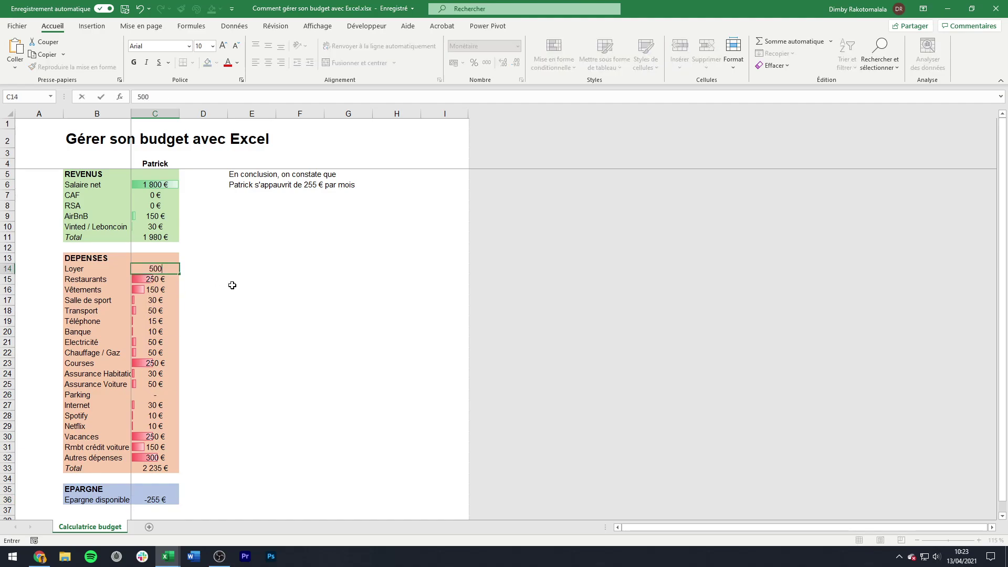
key(Return)
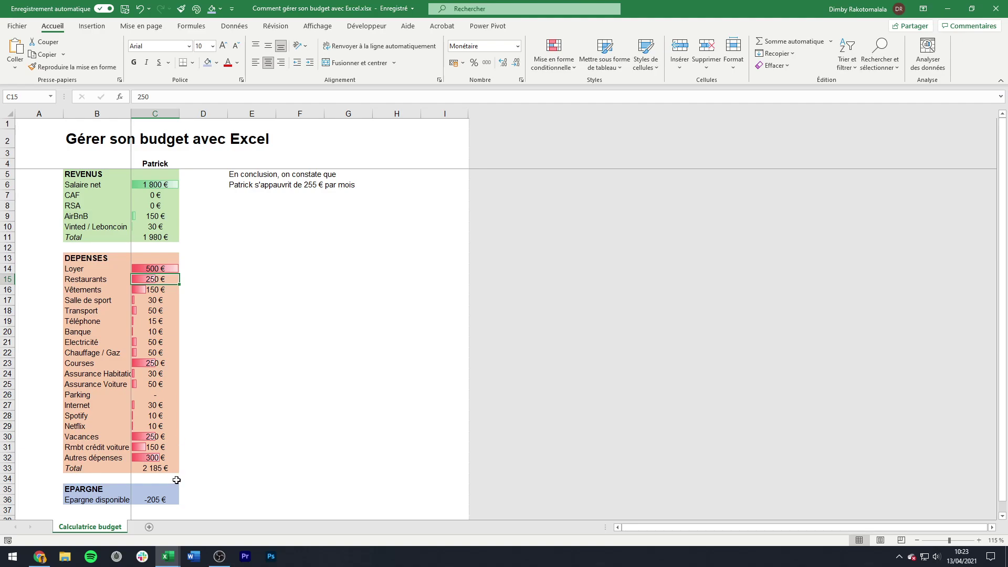
click(166, 498)
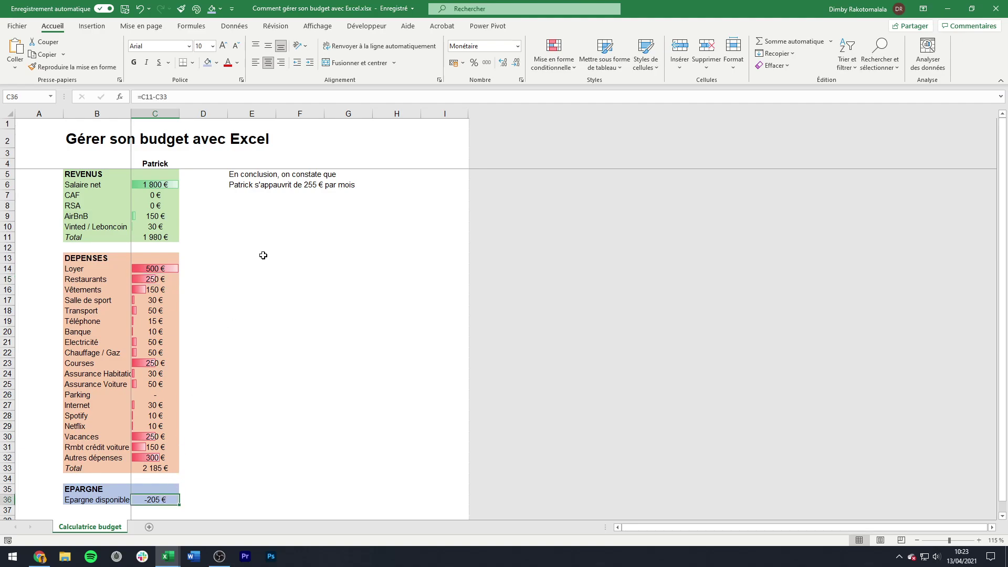
- Enter the formula =SI(C36>0;"gagne";"perd") in E7, below the written conclusion
click(258, 186)
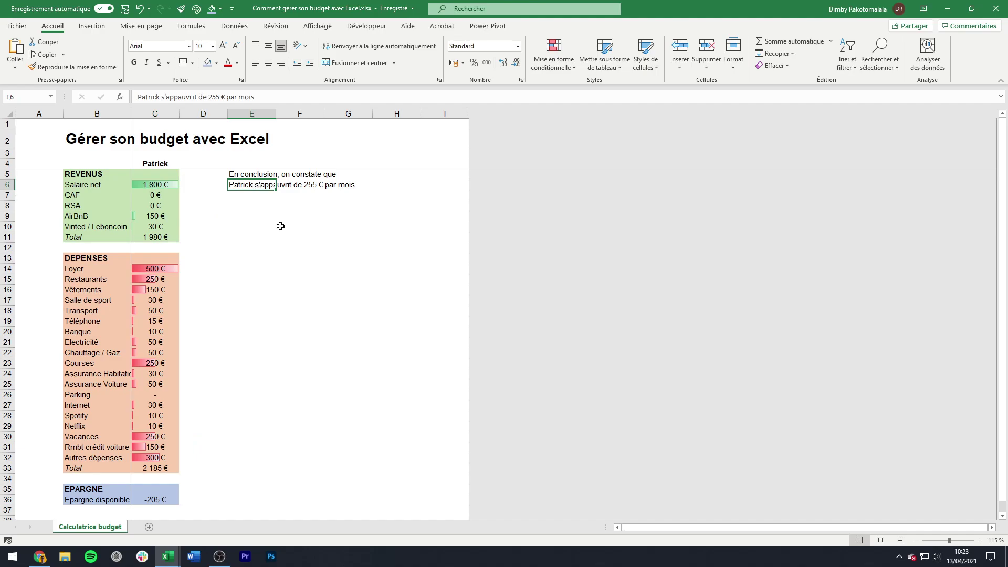
key(Down)
text(=si()
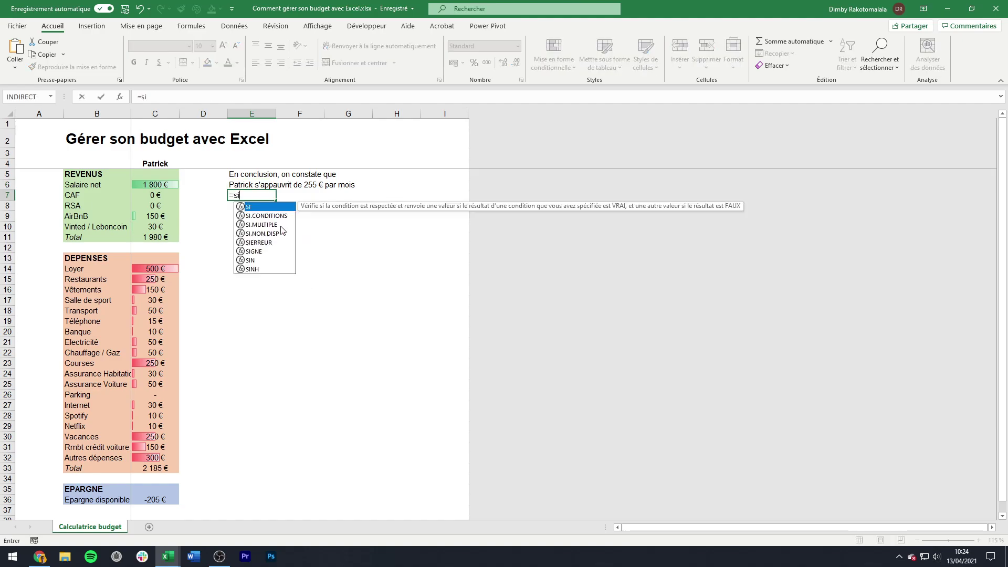
click(167, 501)
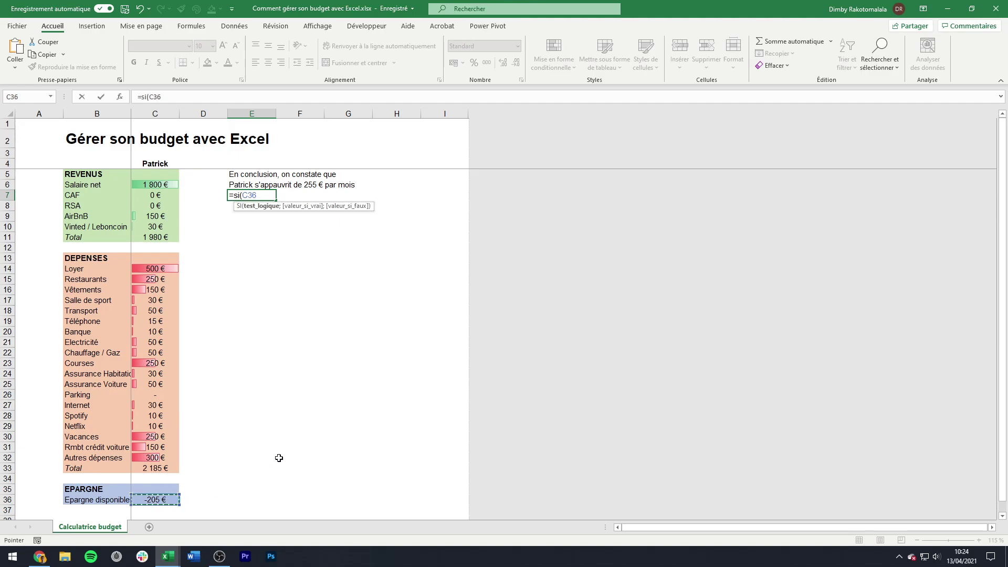
text(>0;"g)
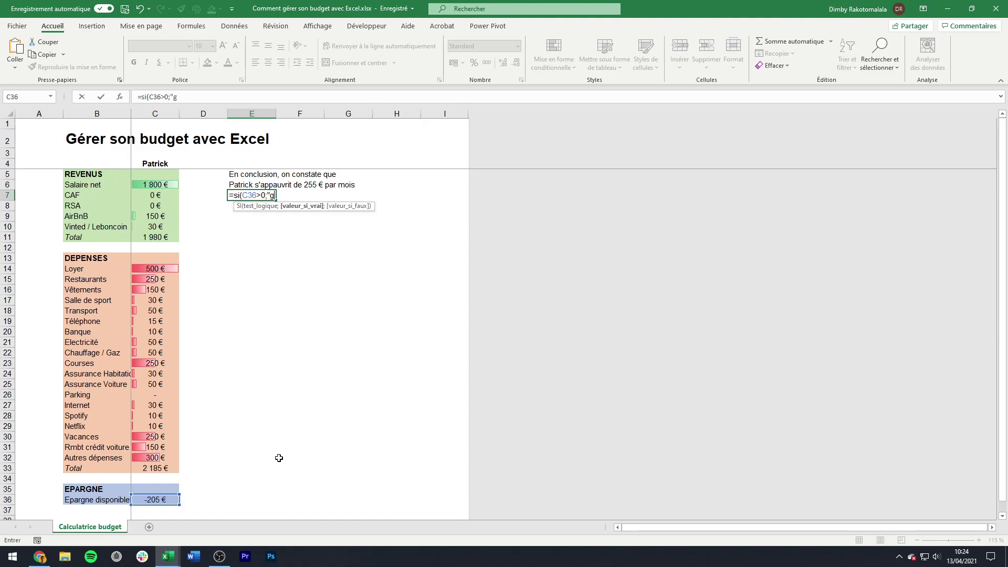
text(agne";"perd)
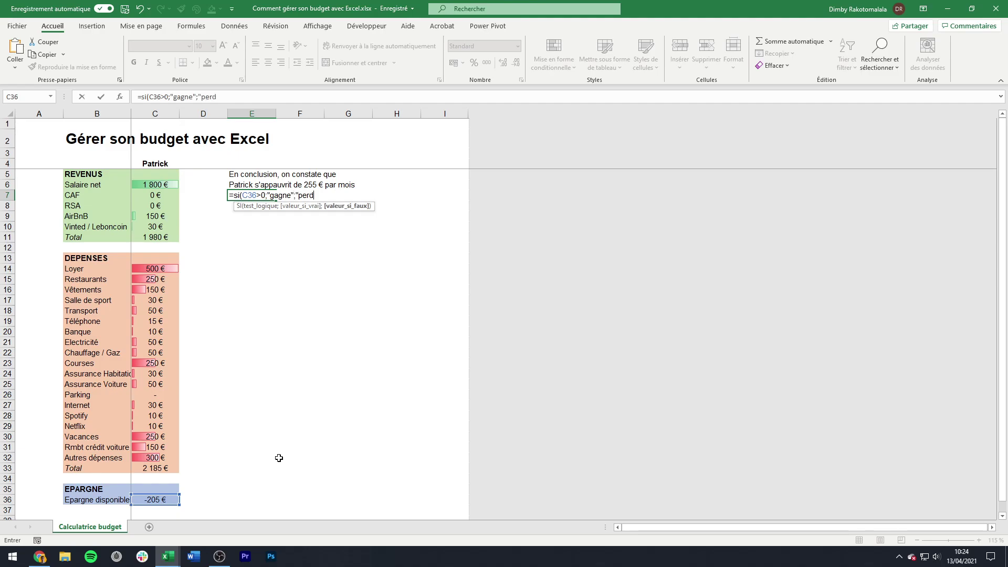
text("))
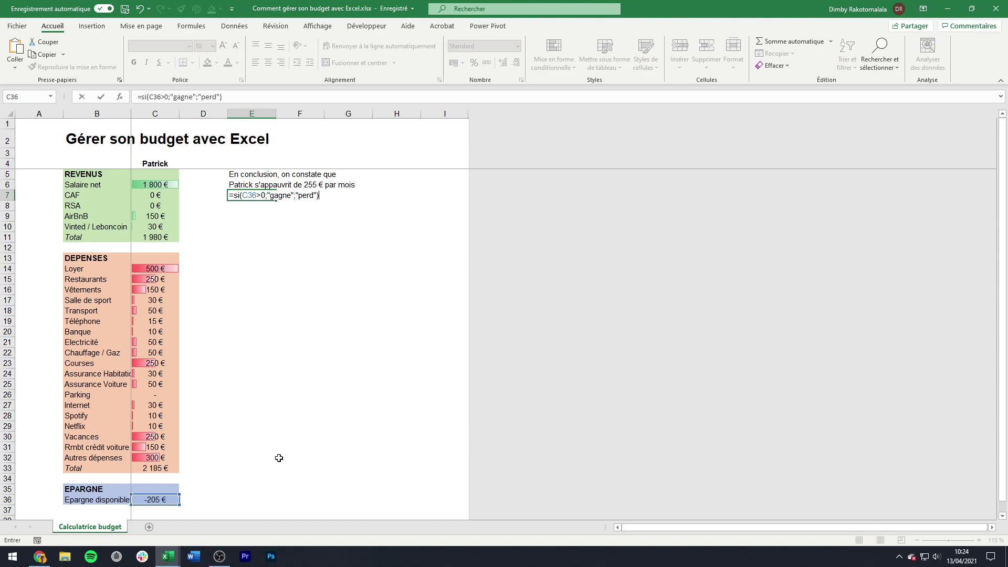
key(Return)
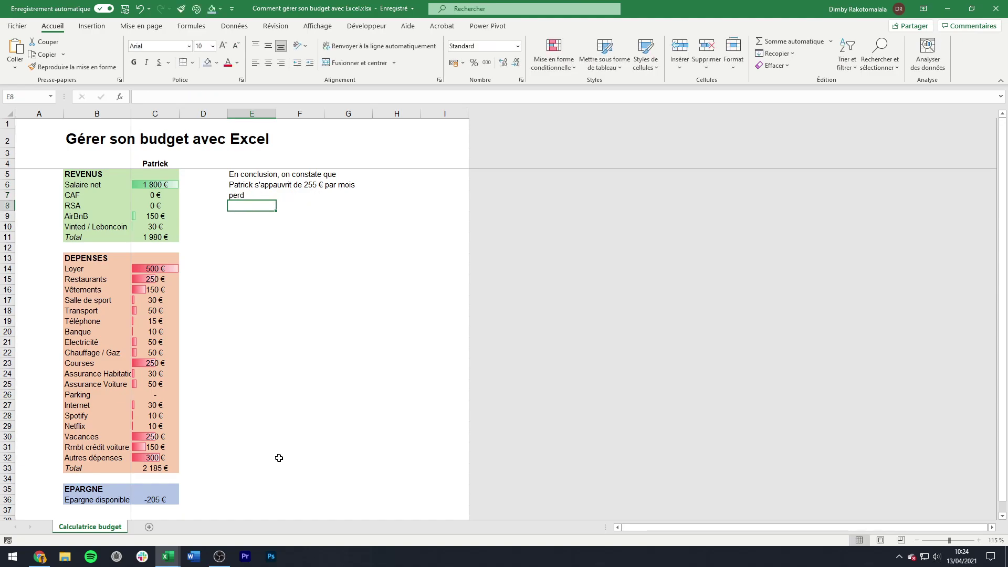
click(245, 196)
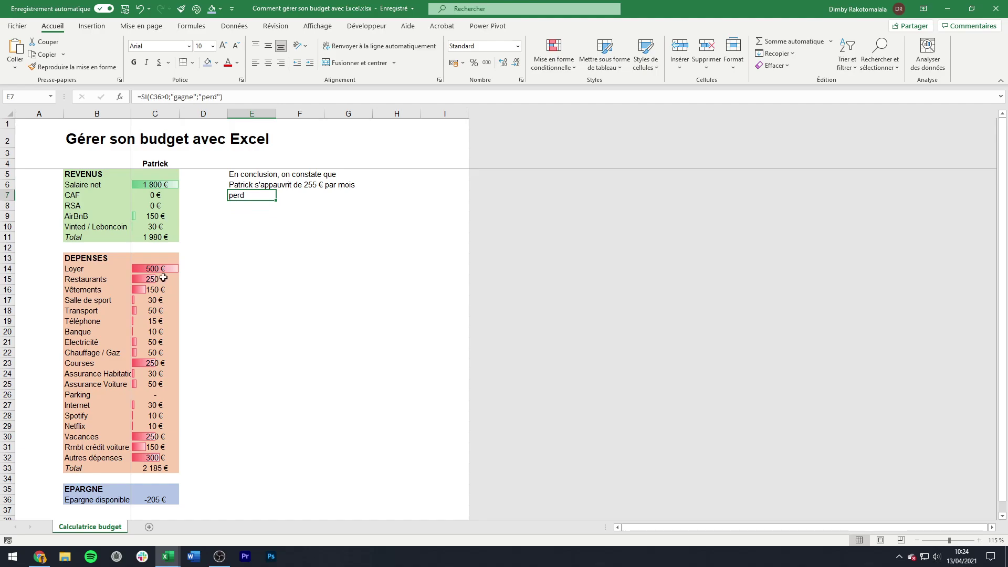
- Test the E7 formula by setting the Loyer expense in C14 to 200, and undo that change
click(162, 271)
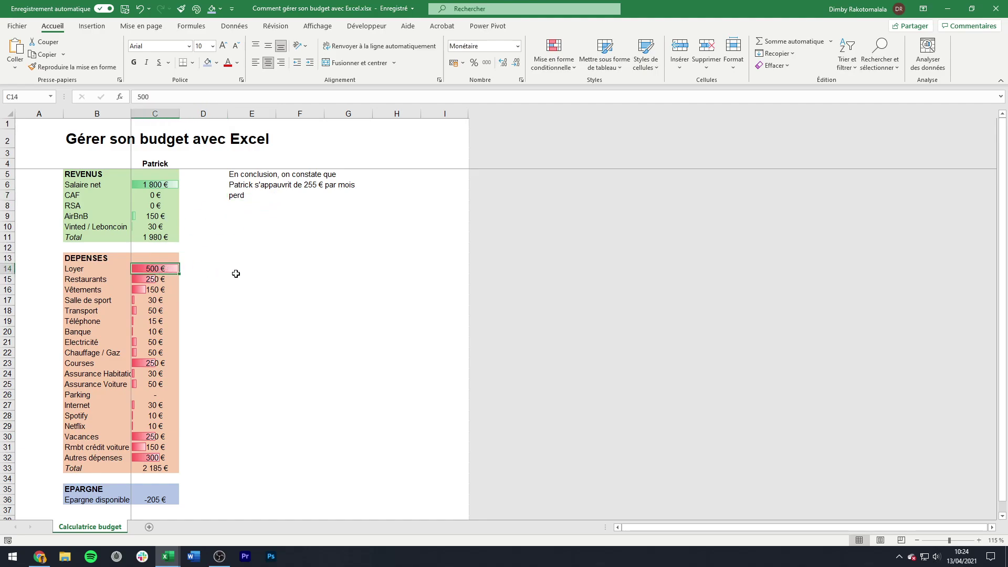
text(200)
key(Return)
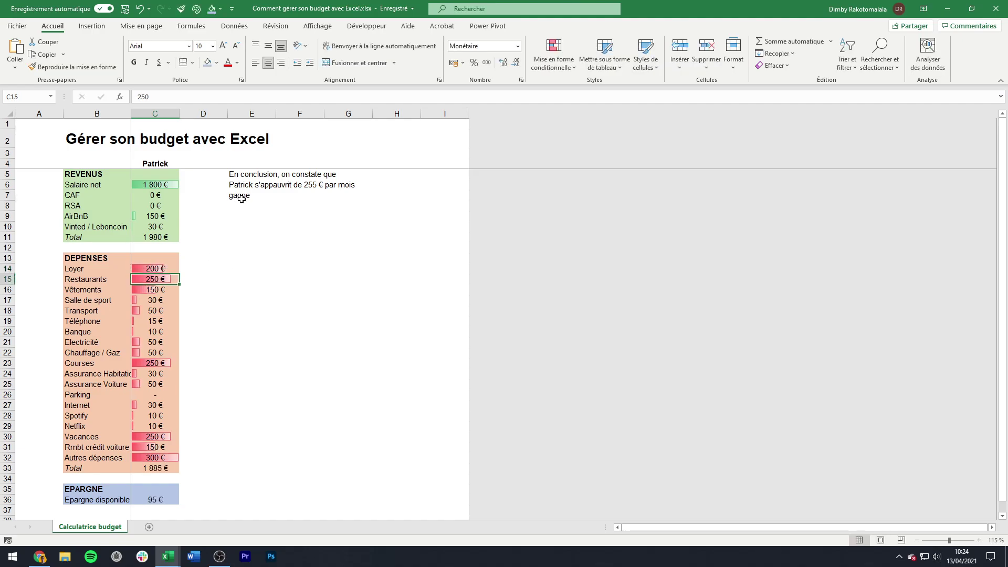
key(ctrl+z)
- Wrap the SI formula in E7 in a CONCATENER function: =CONCATENER(SI(C36>0;"gagne";"perd"))
click(258, 206)
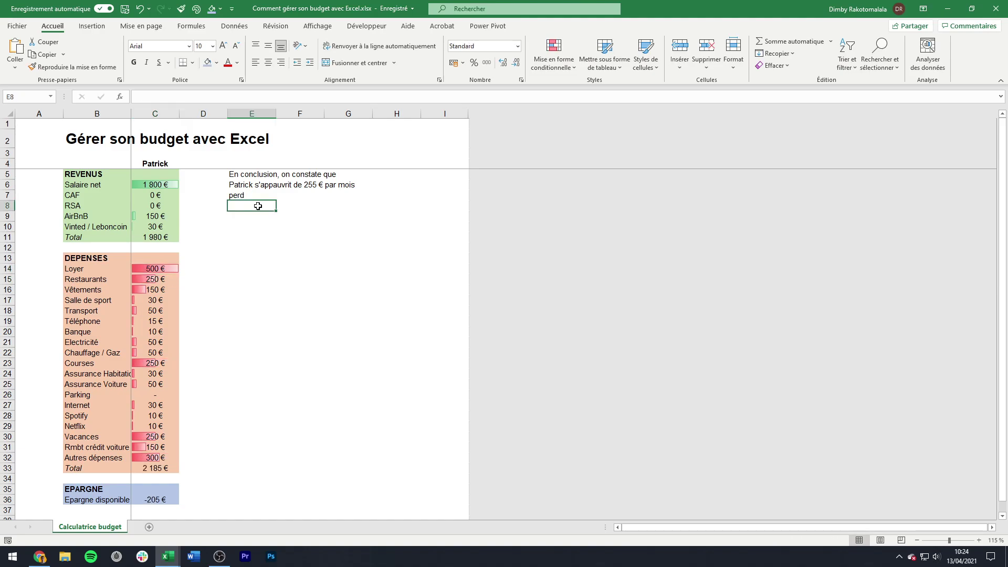
click(254, 187)
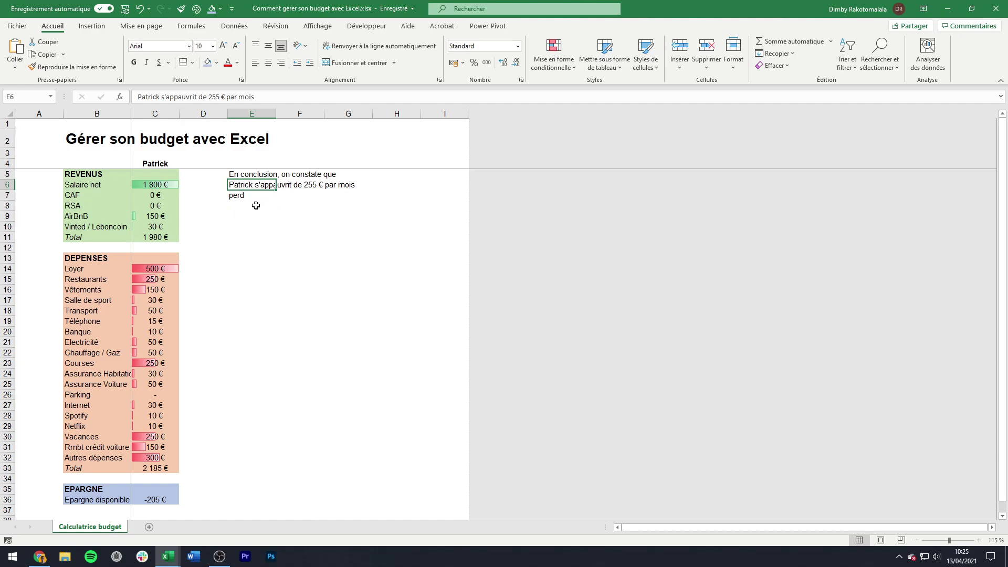
key(Down)
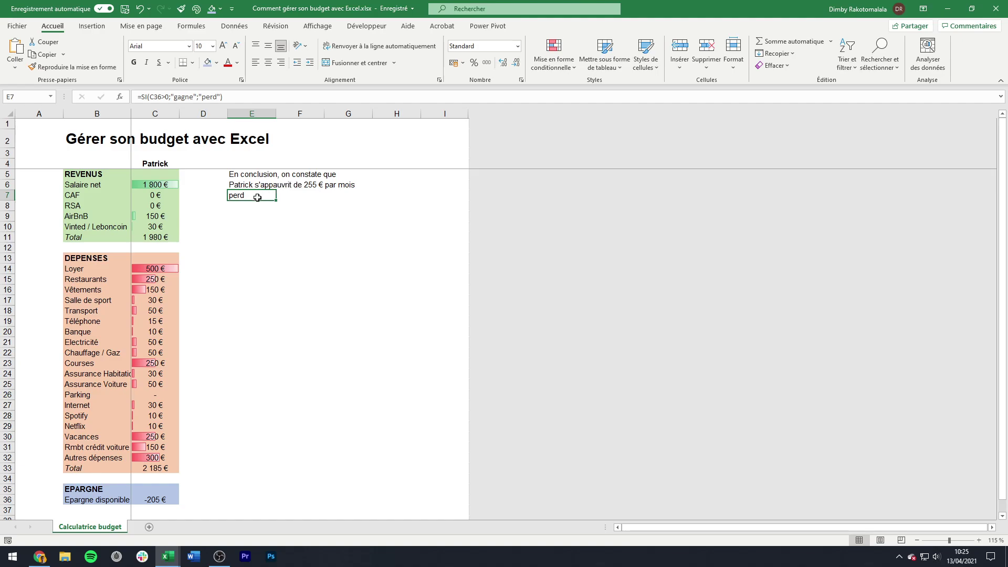
click(142, 98)
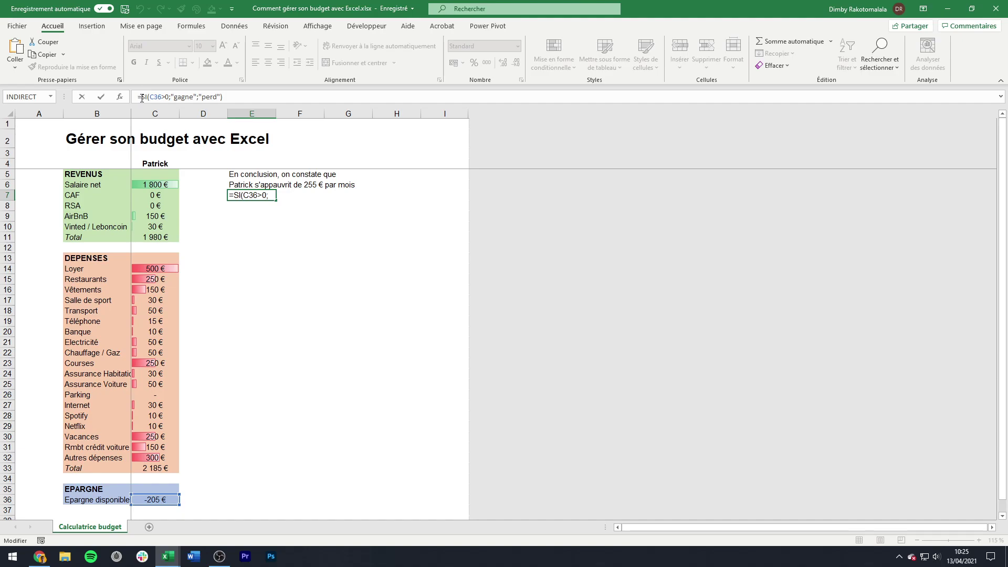
shift+click(232, 97)
key(ctrl+c)
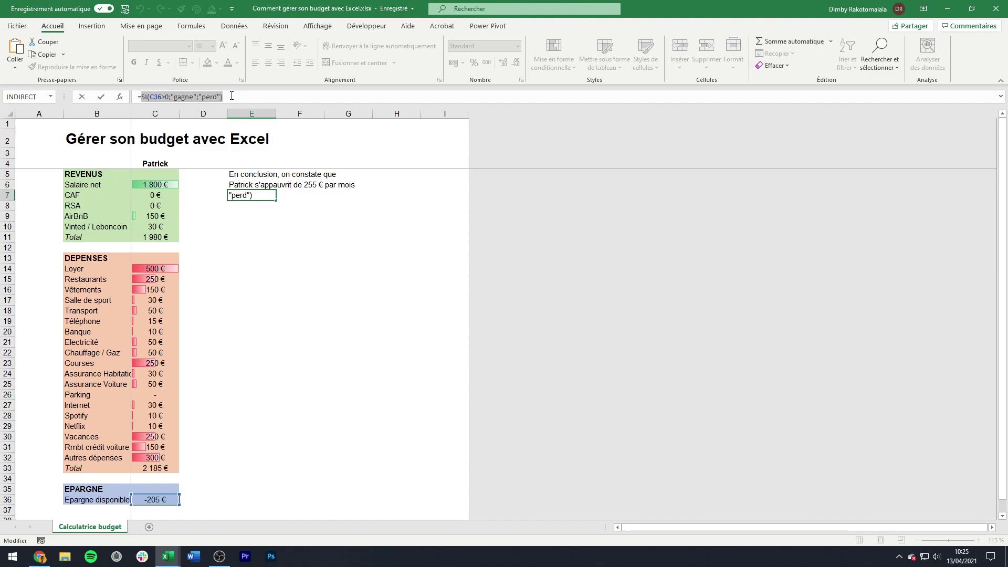
key(BackSpace)
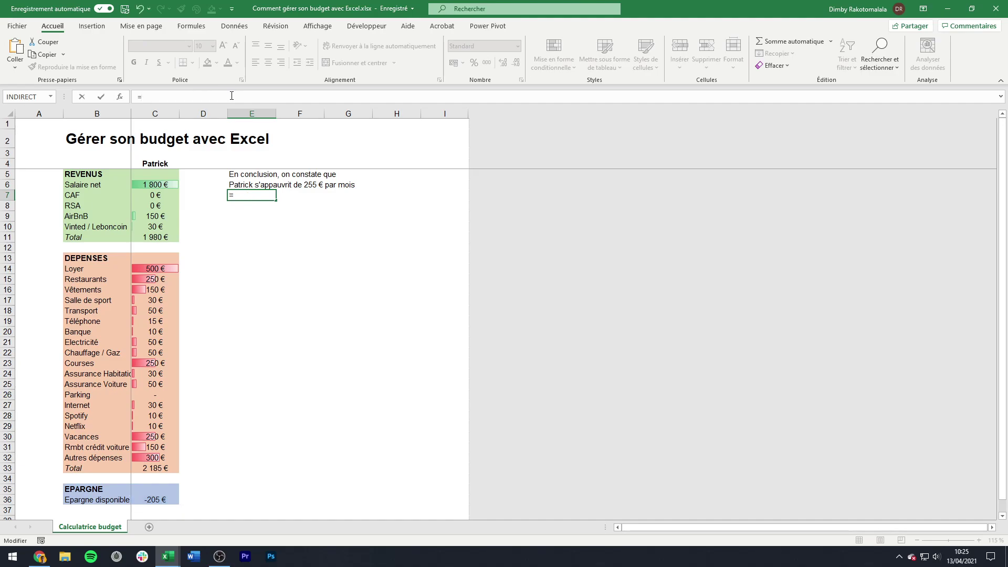
text(con)
key(Down)
key(Down)
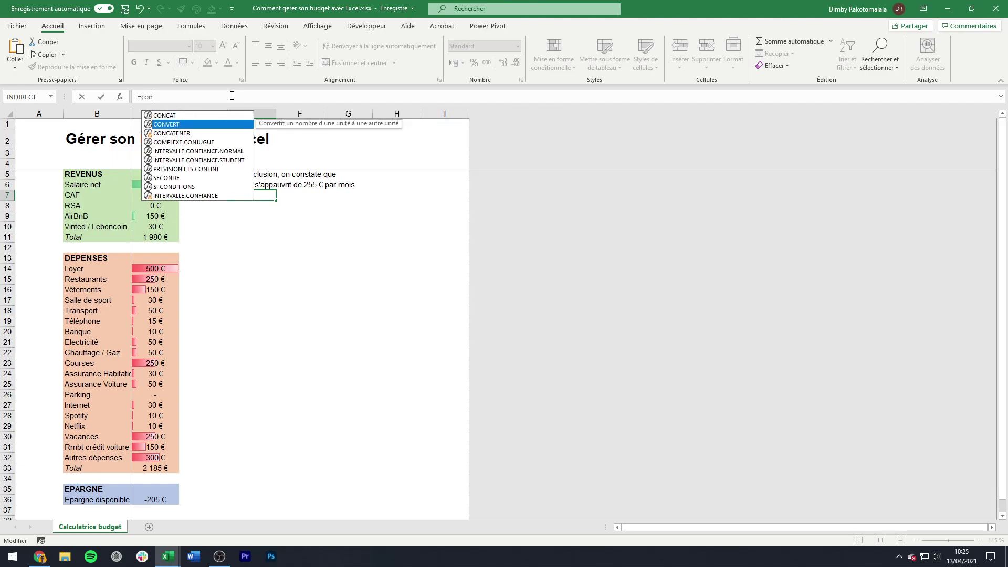
double_click(223, 135)
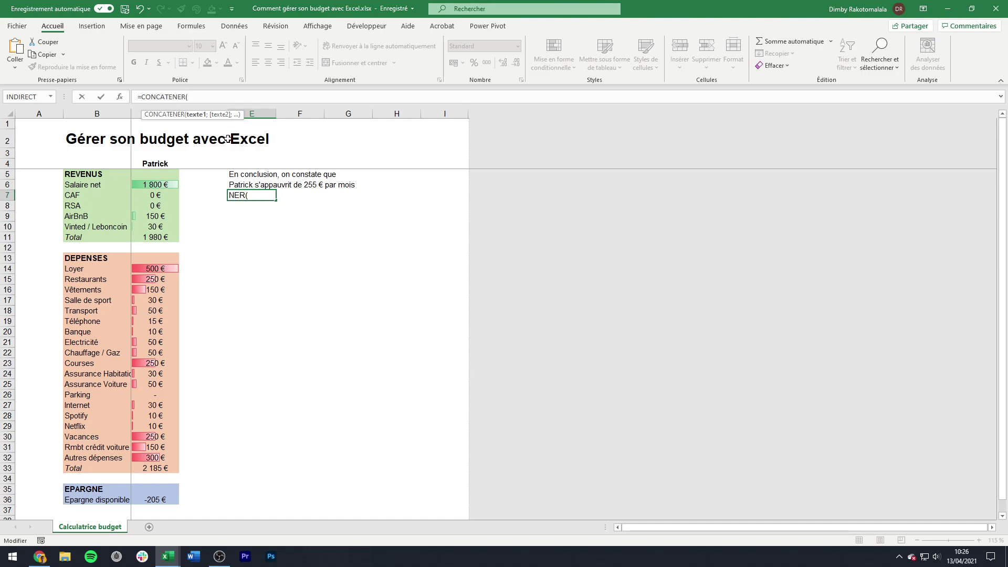
key(ctrl+v)
text())
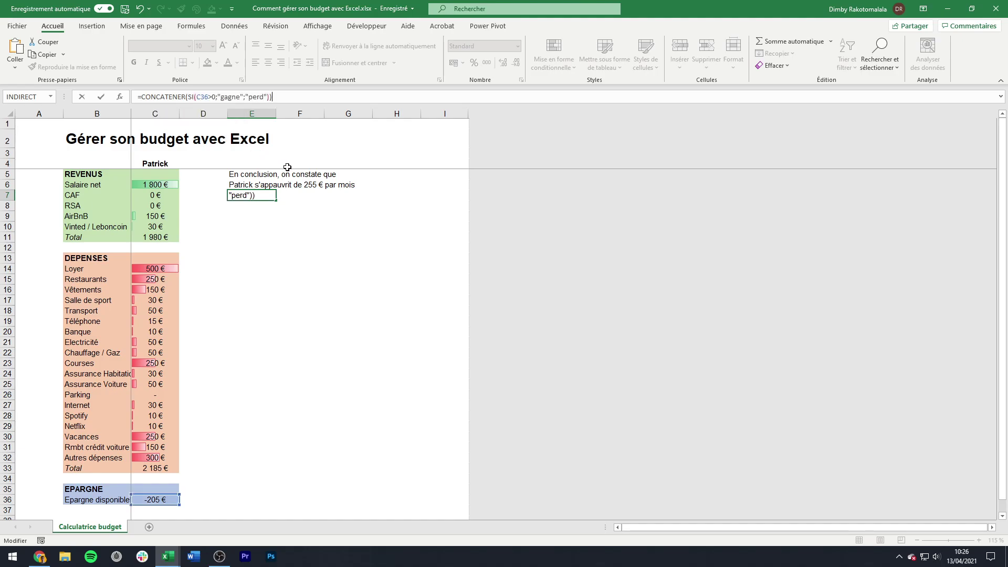
key(Return)
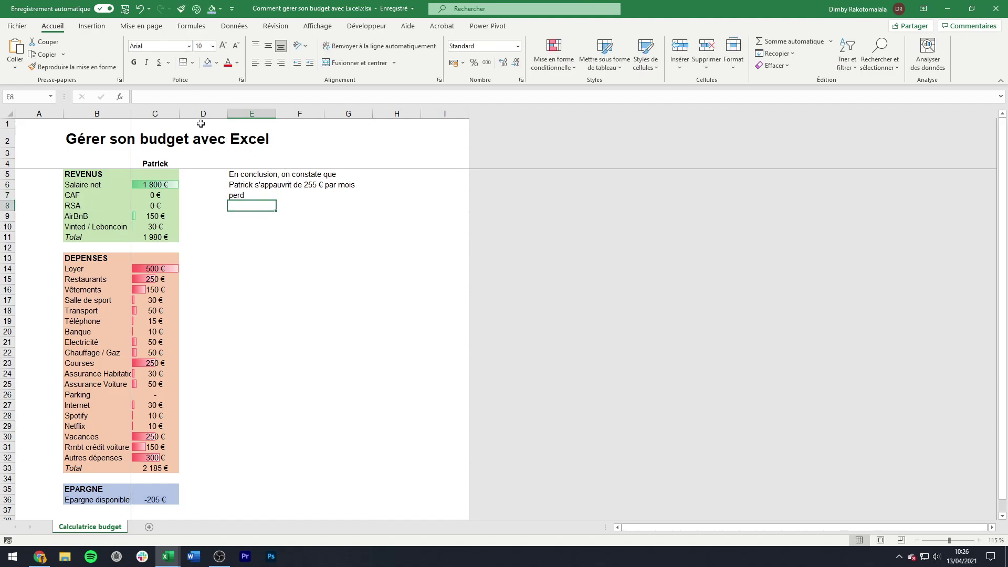
- Insert the person's name in quotes as the first CONCATENER argument in E7, before the SI function
key(Up)
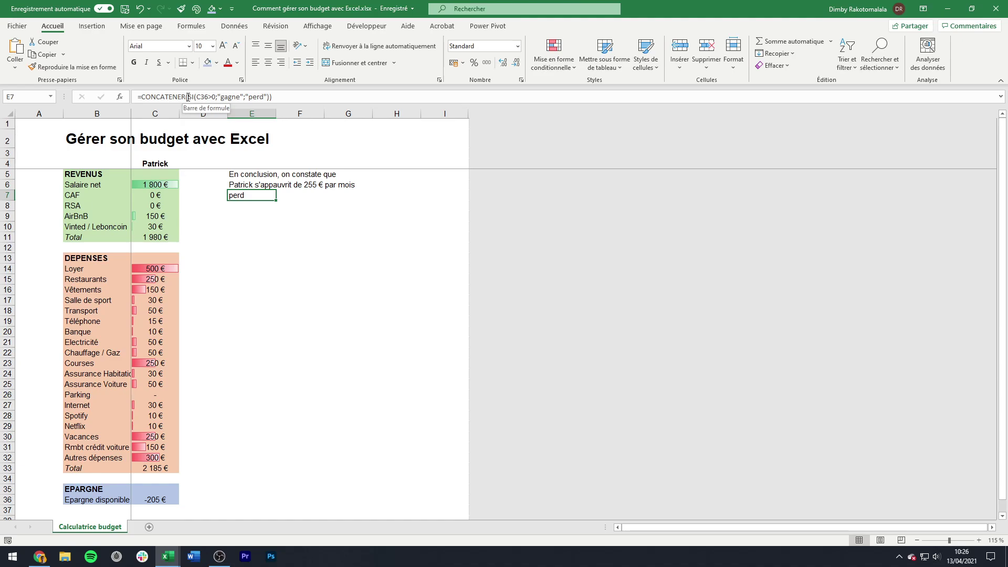
click(188, 97)
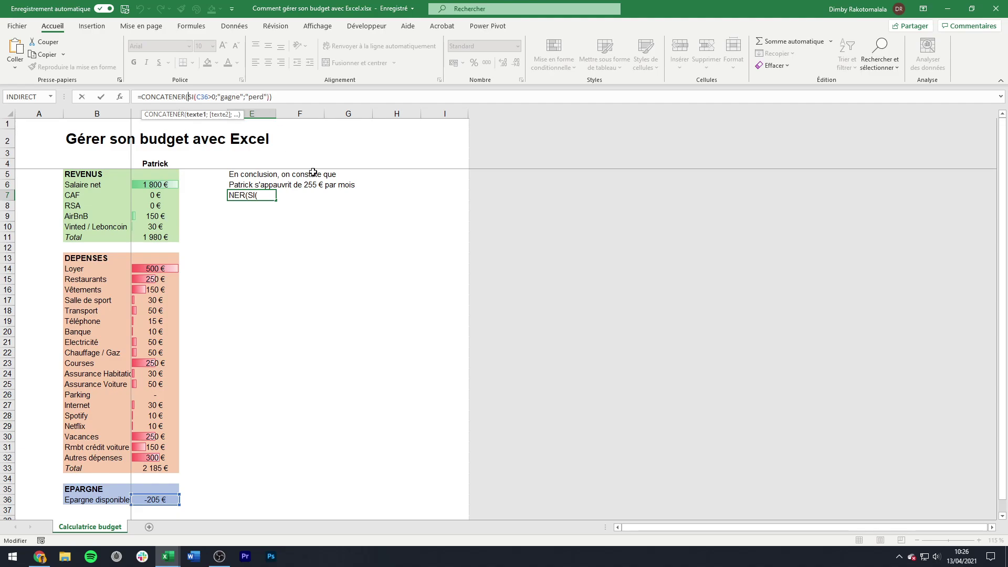
text(")
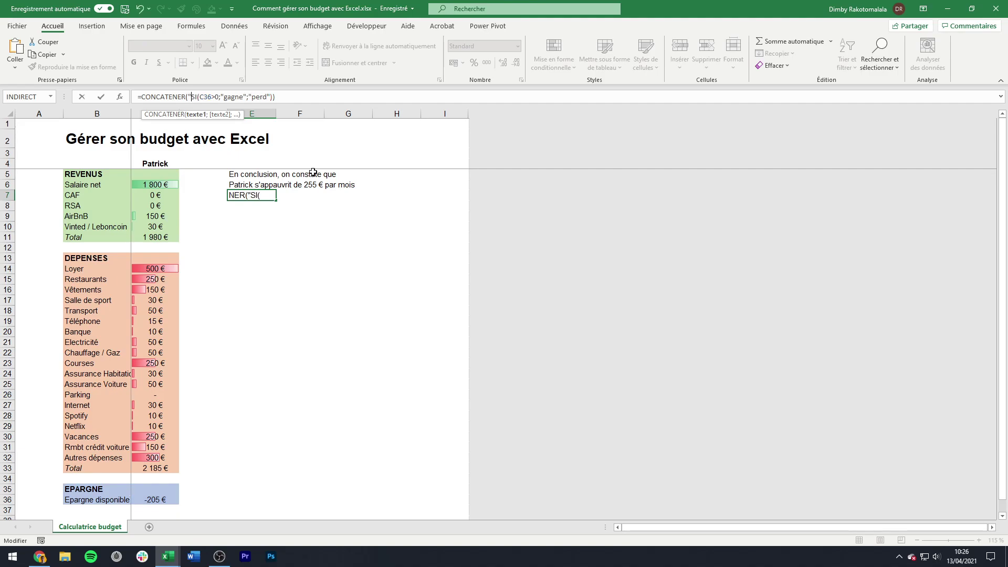
text(Patrick)
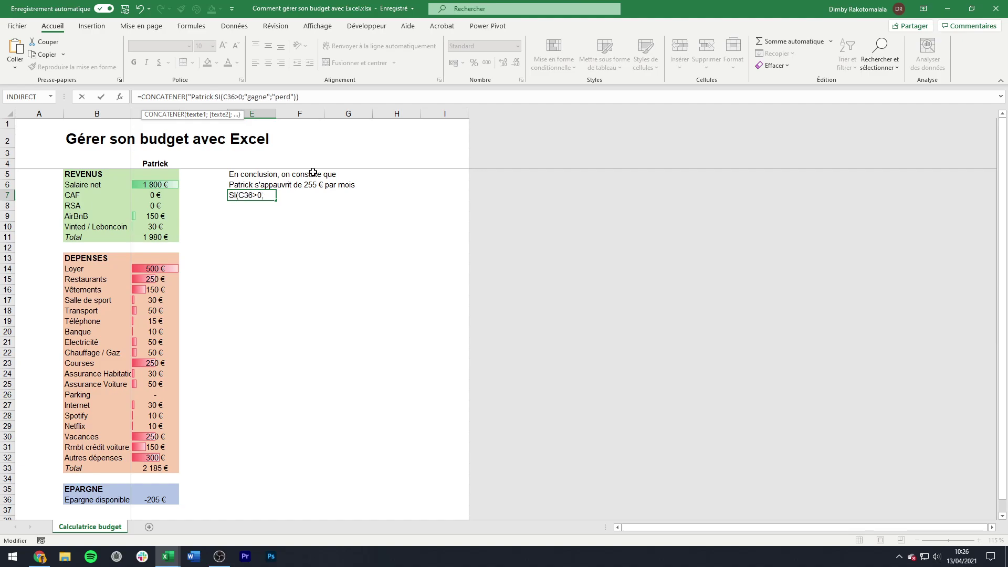
text( ";)
click(217, 97)
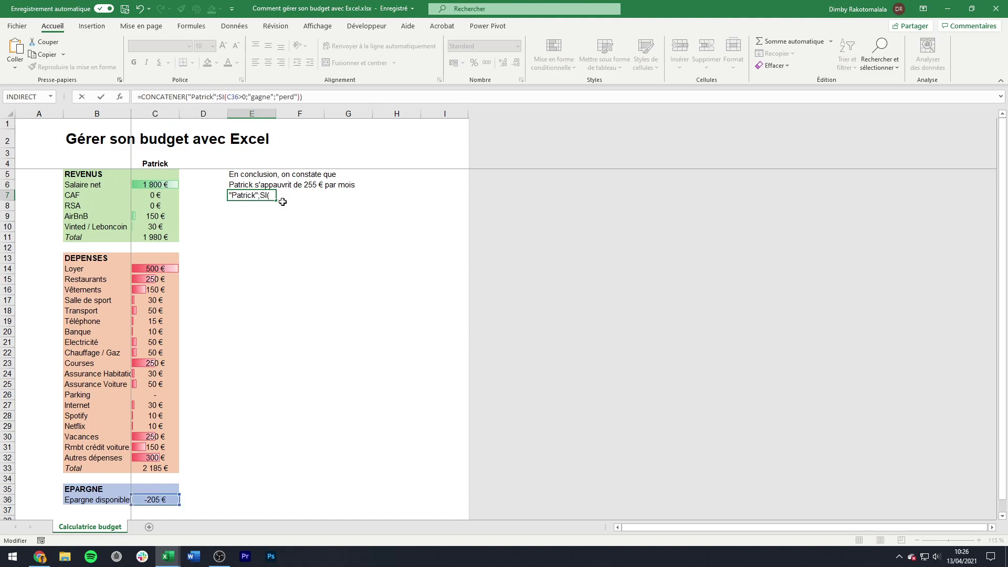
key(Return)
key(Up)
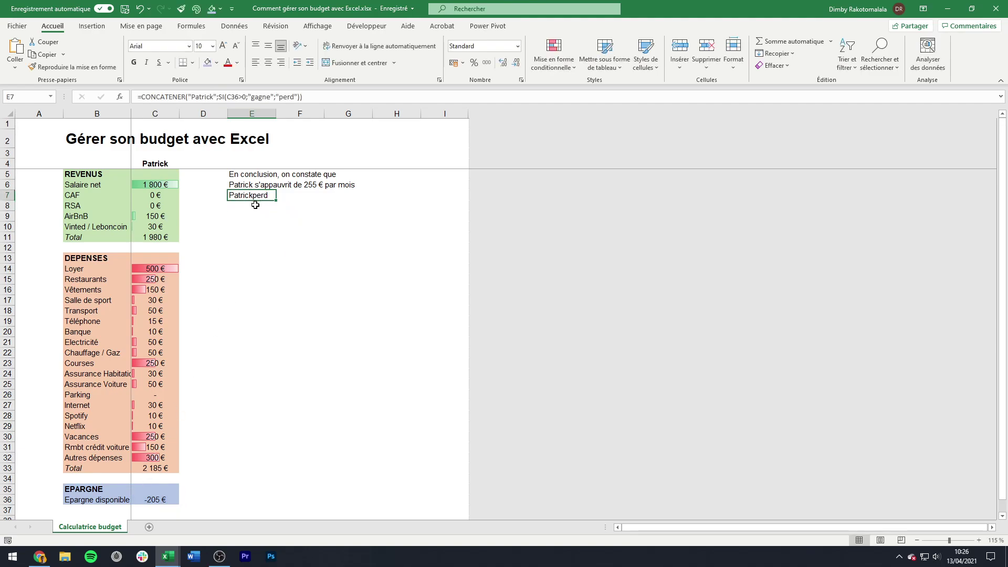
- Add a trailing space after the person's name inside the first quoted CONCATENER argument in E7
click(218, 96)
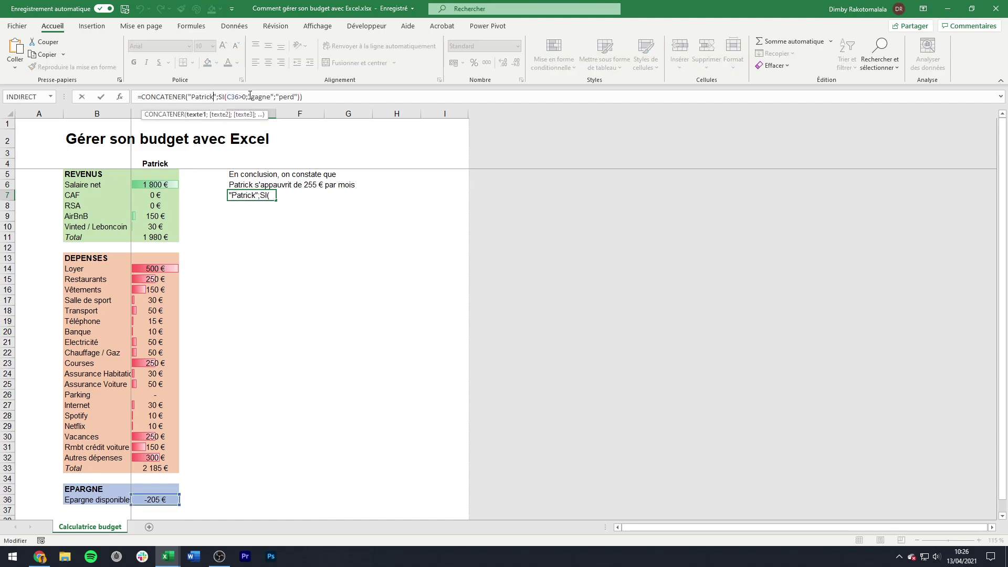
click(251, 97)
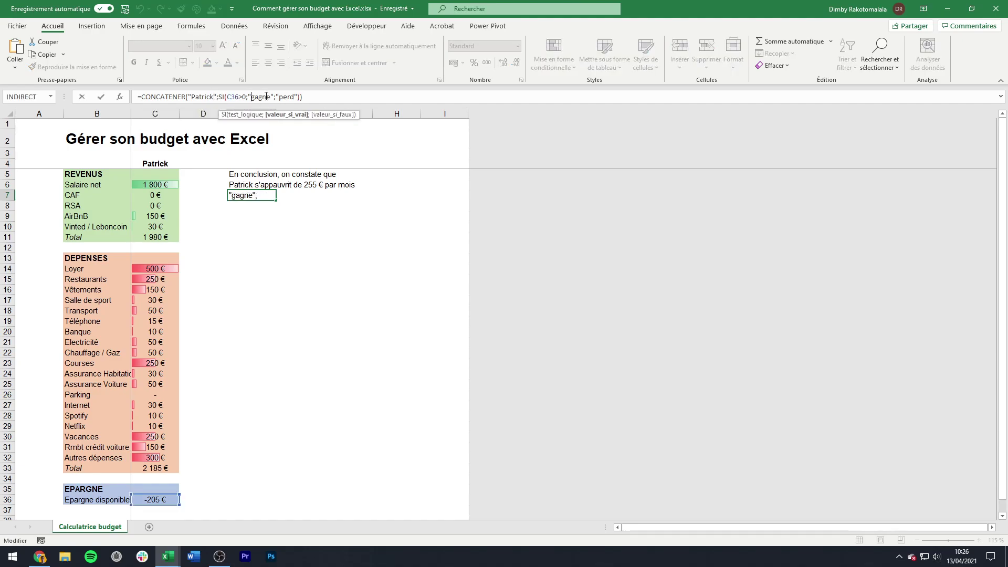
click(212, 96)
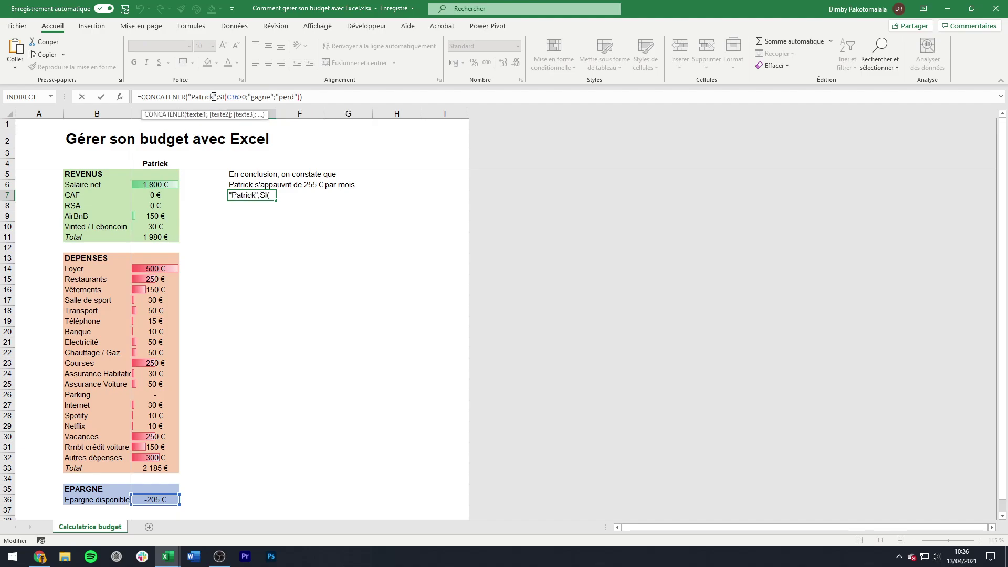
key(Return)
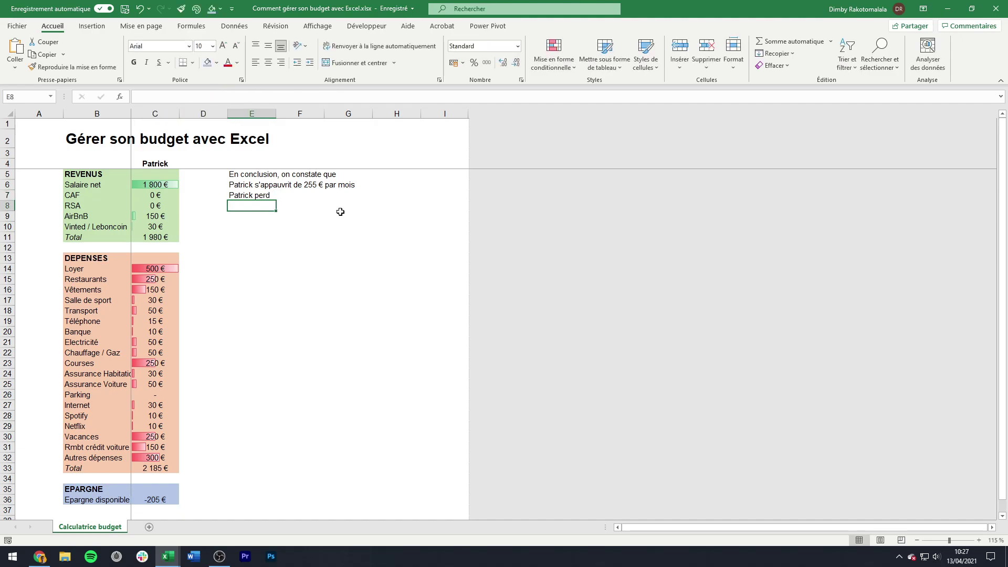
- Add the available savings cell C36 as the third CONCATENER argument in E7, after the SI function
click(260, 194)
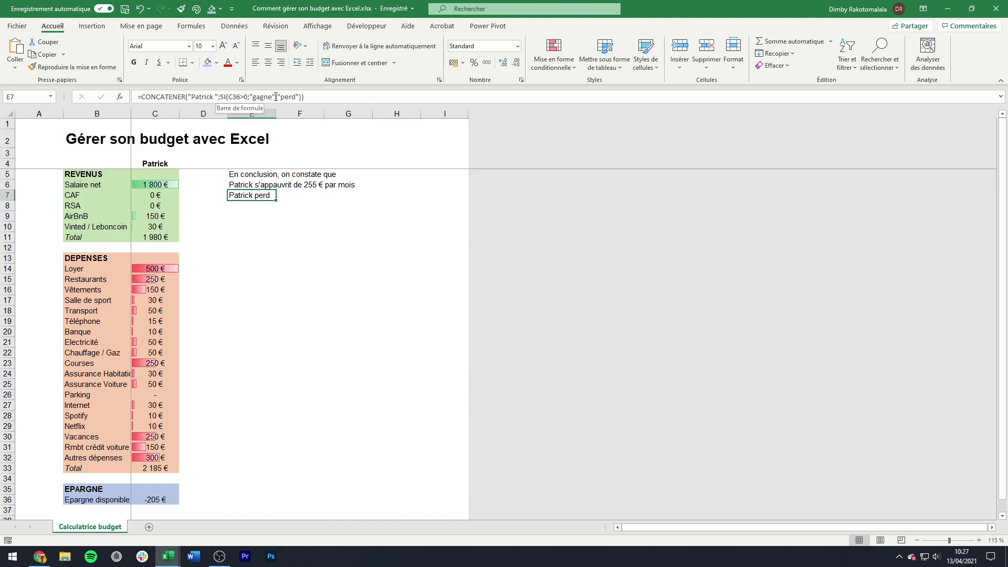
click(303, 97)
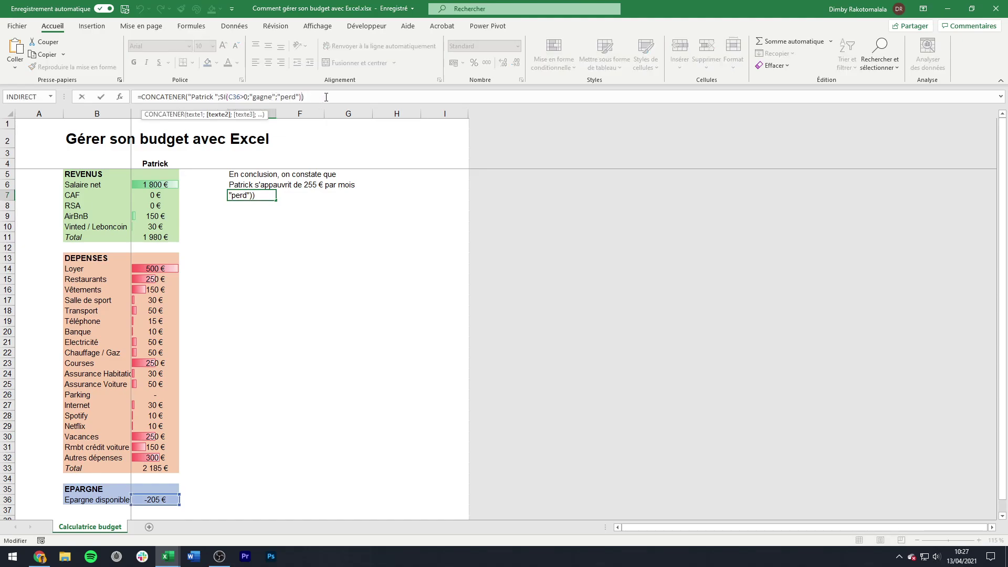
text(;)
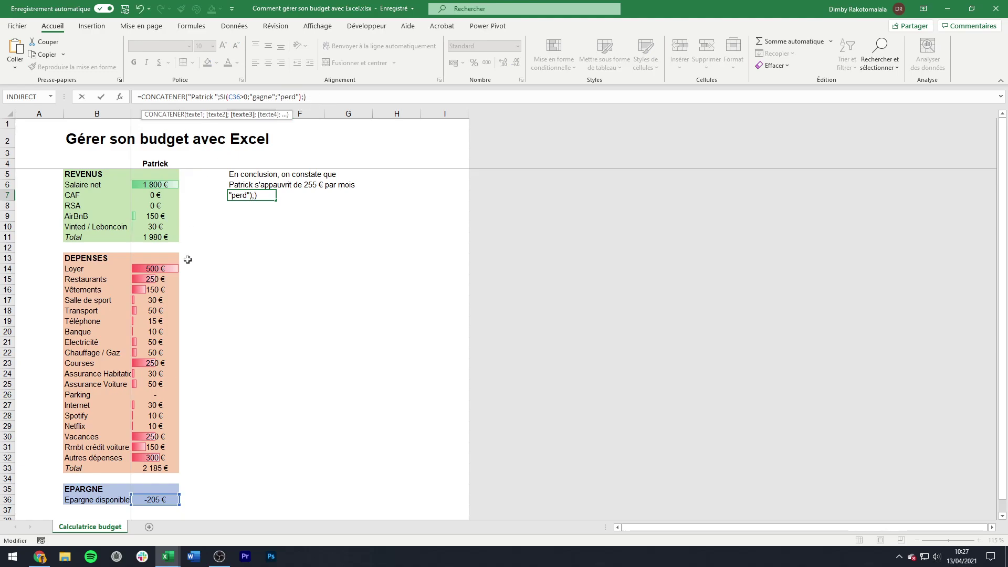
click(162, 501)
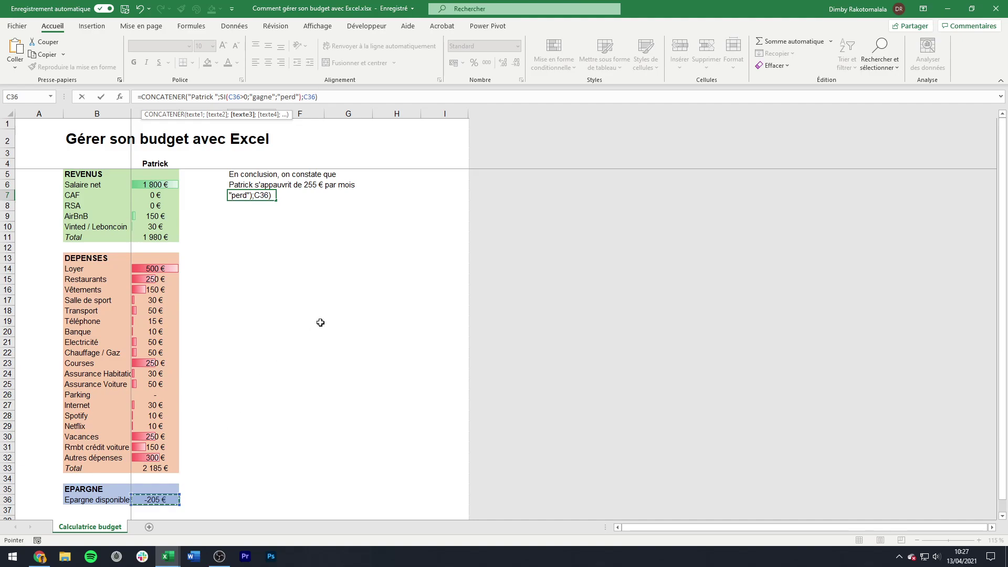
key(ctrl+Return)
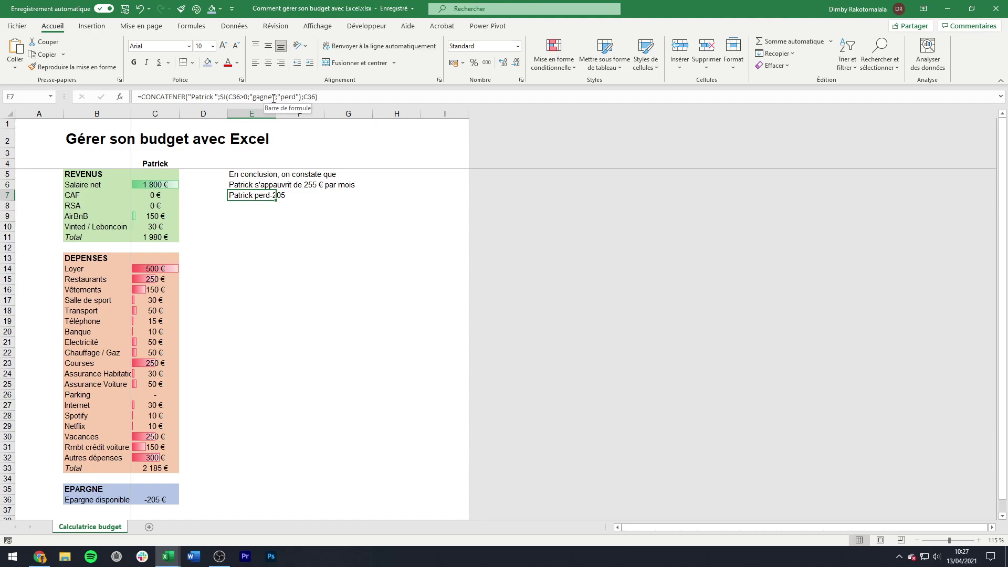
- Insert a quoted space " " as a separate CONCATENER argument in E7, between the SI function and C36
click(305, 97)
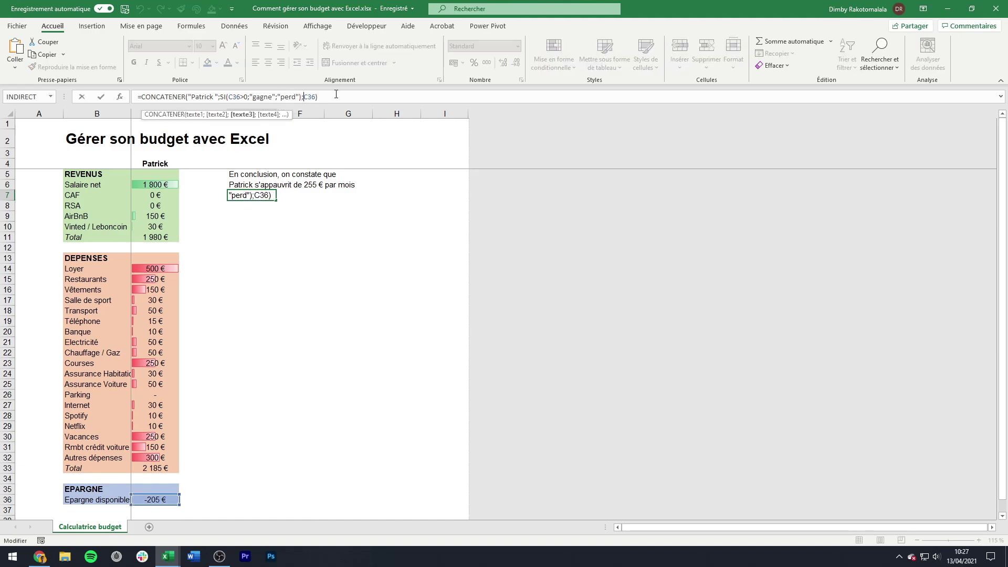
text(" ";)
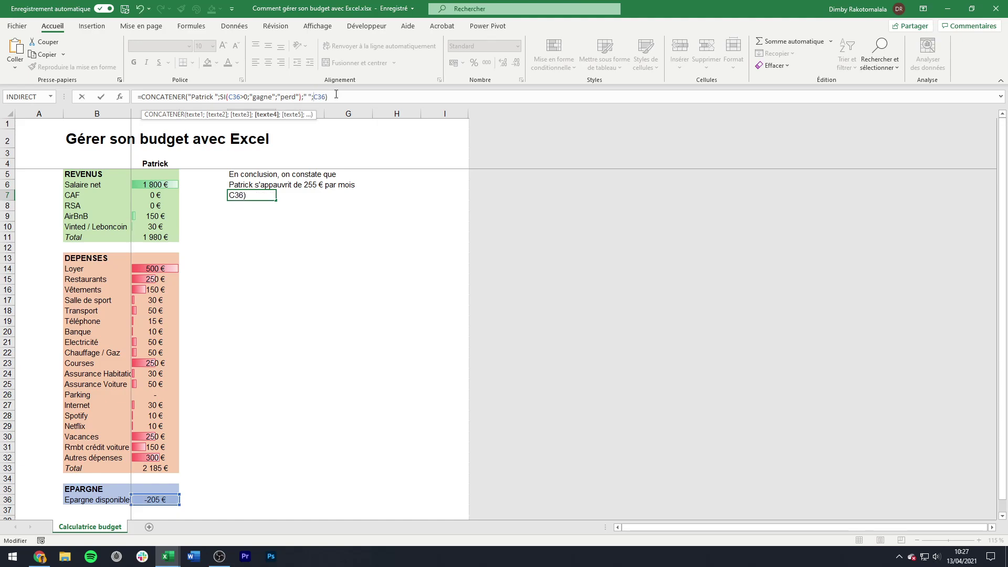
key(Return)
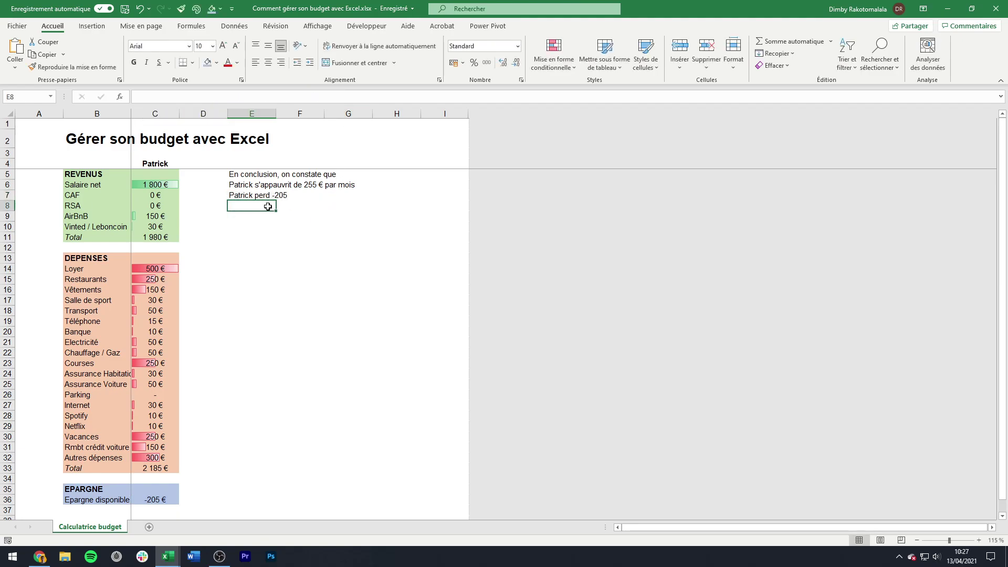
- Wrap the final C36 argument of the E7 formula in the absolute value function: ABS(C36)
click(244, 197)
click(314, 97)
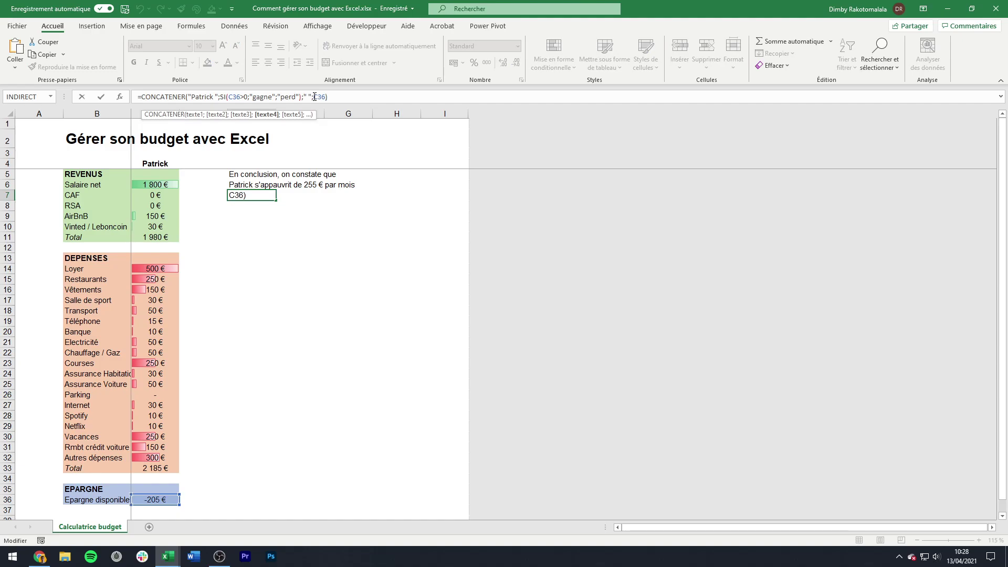
text(a)
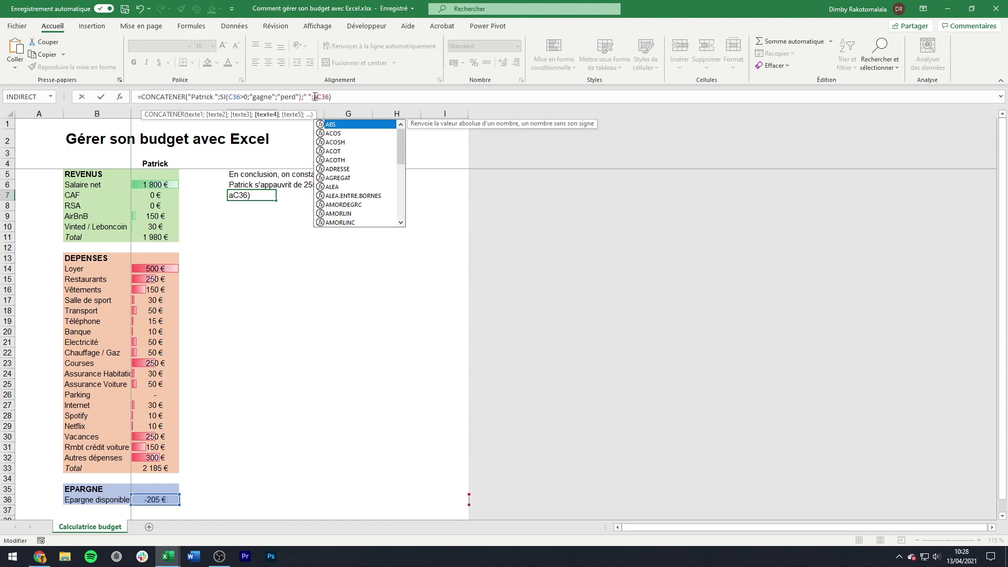
text(bs)
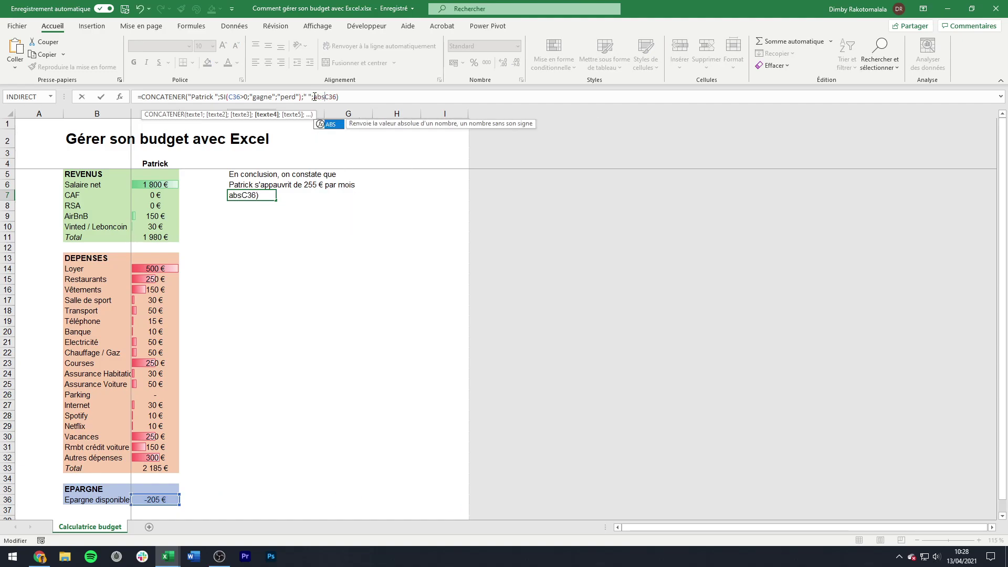
text((C36)
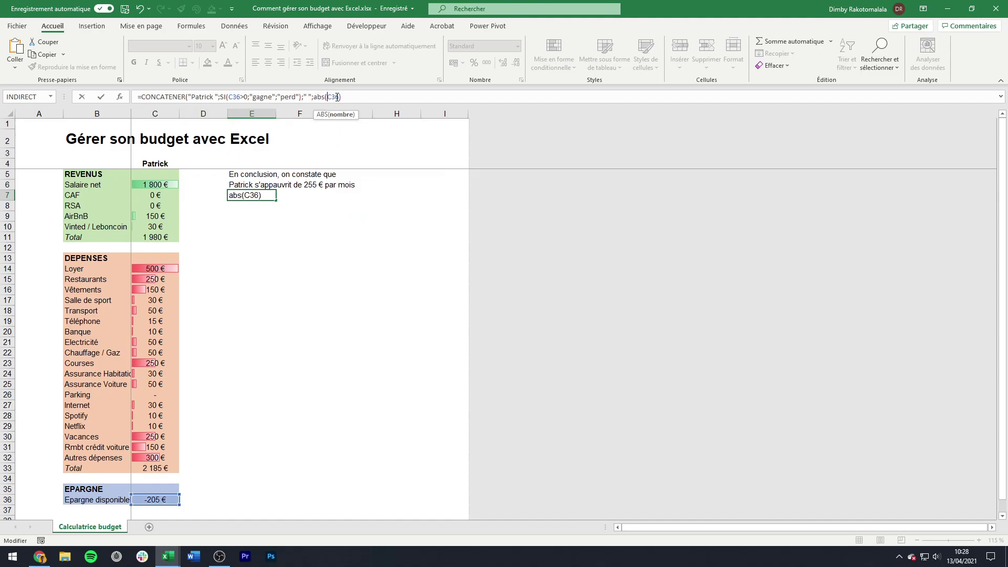
text())
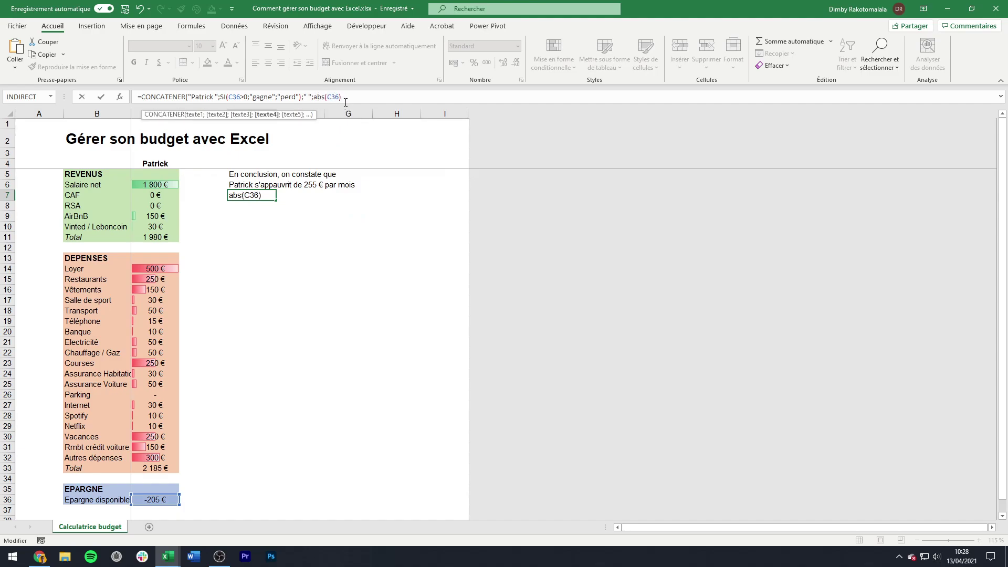
text())
key(Return)
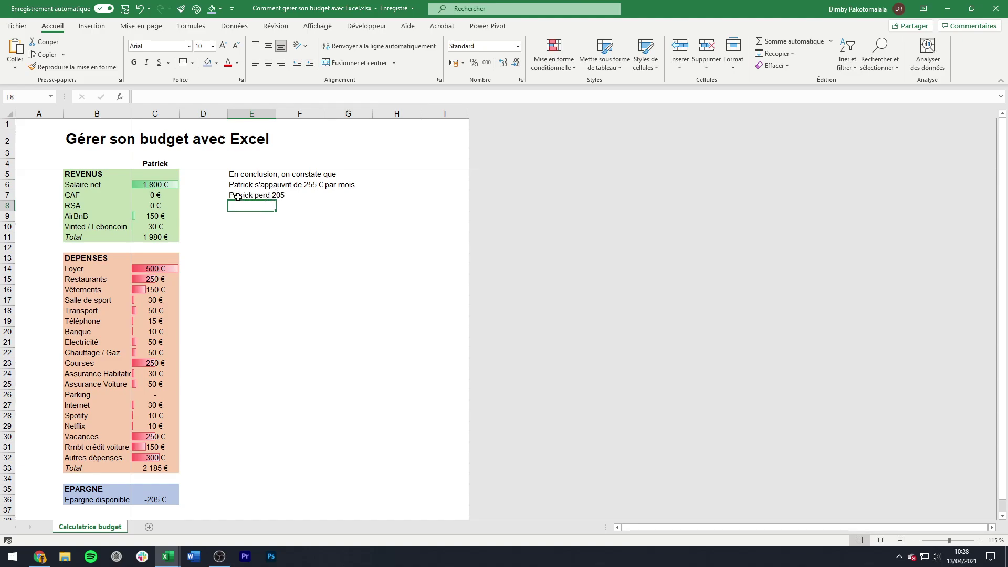
- Append the text " € par mois" as the last CONCATENER argument in E7, after ABS(C36)
click(238, 196)
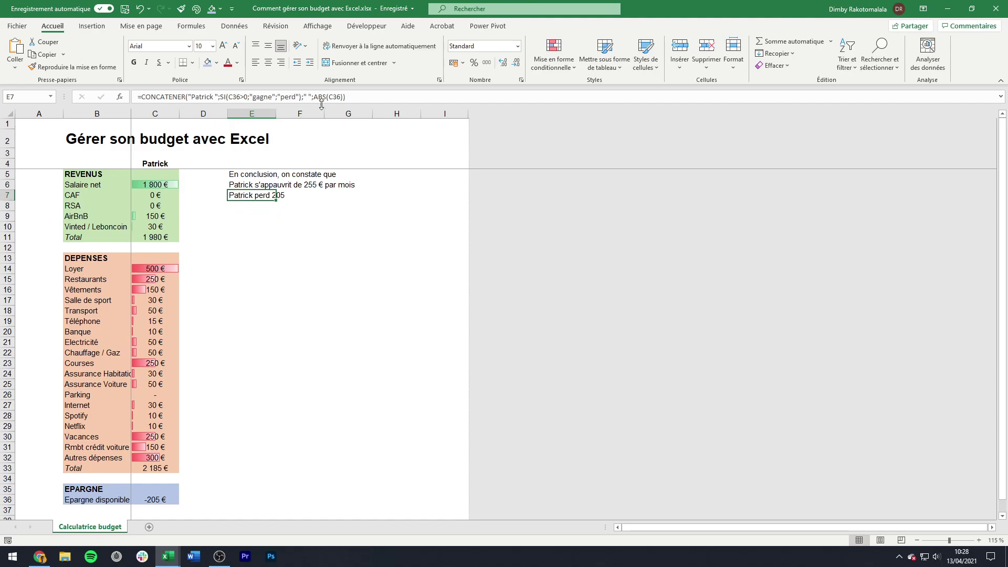
click(342, 97)
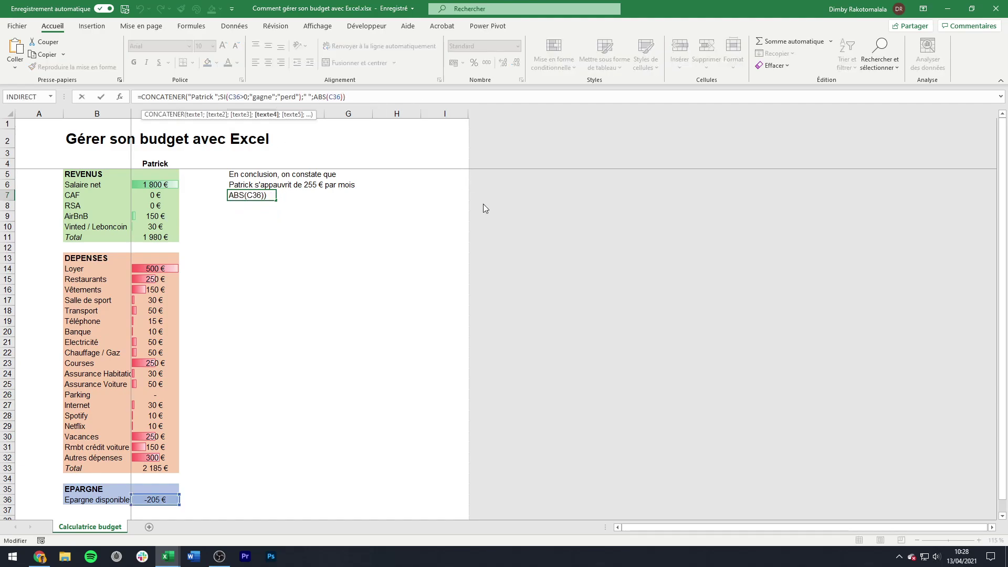
text(;)
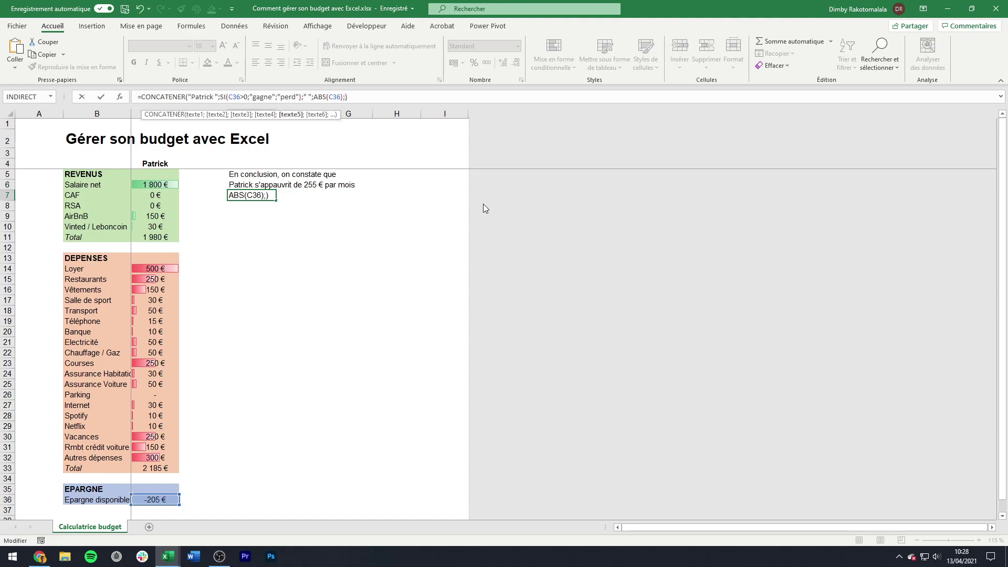
text(" € par mois")
key(Return)
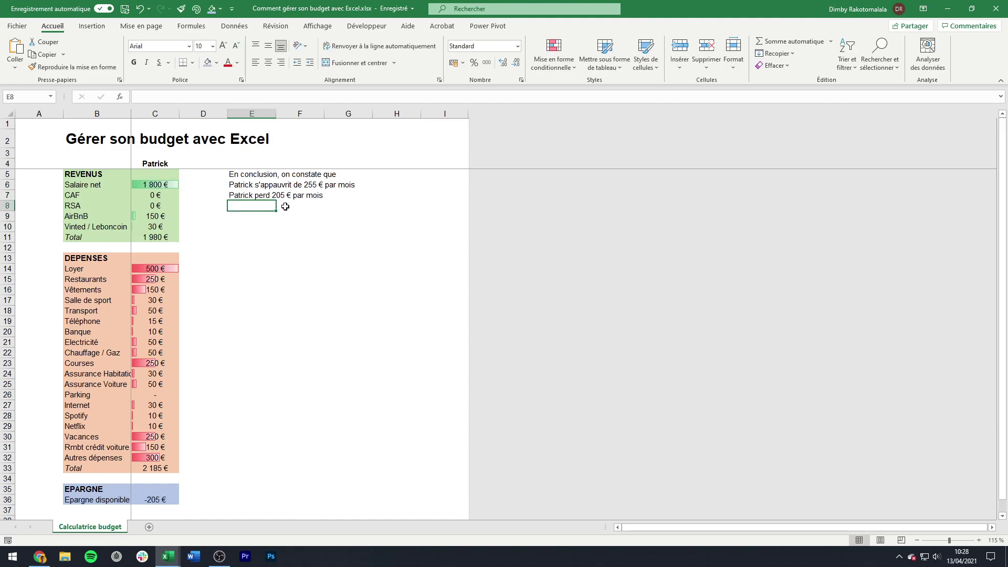
- Move the finished CONCATENER formula from E7 into E6, replacing the manually written conclusion
click(251, 197)
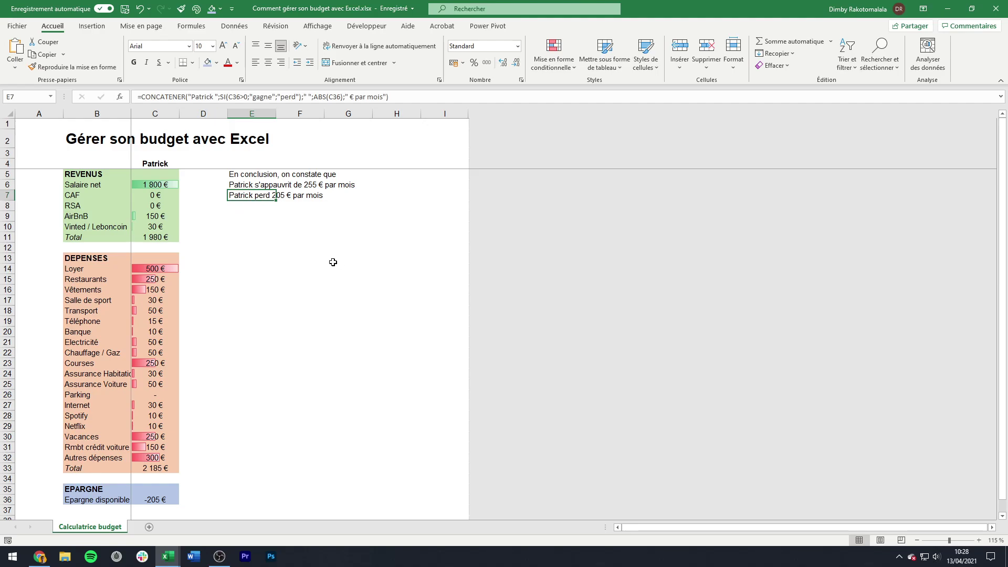
key(ctrl+c)
key(Up)
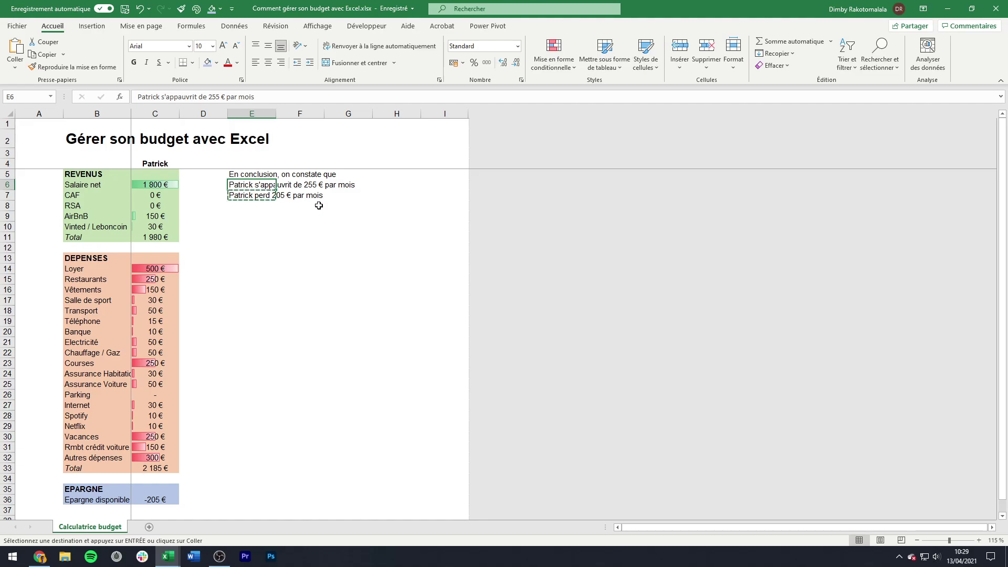
key(Return)
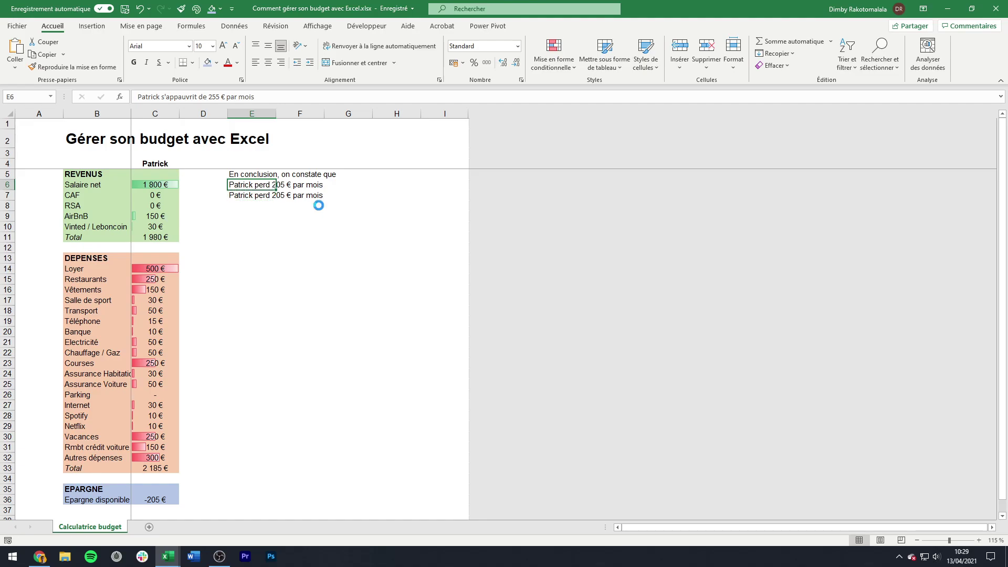
click(260, 234)
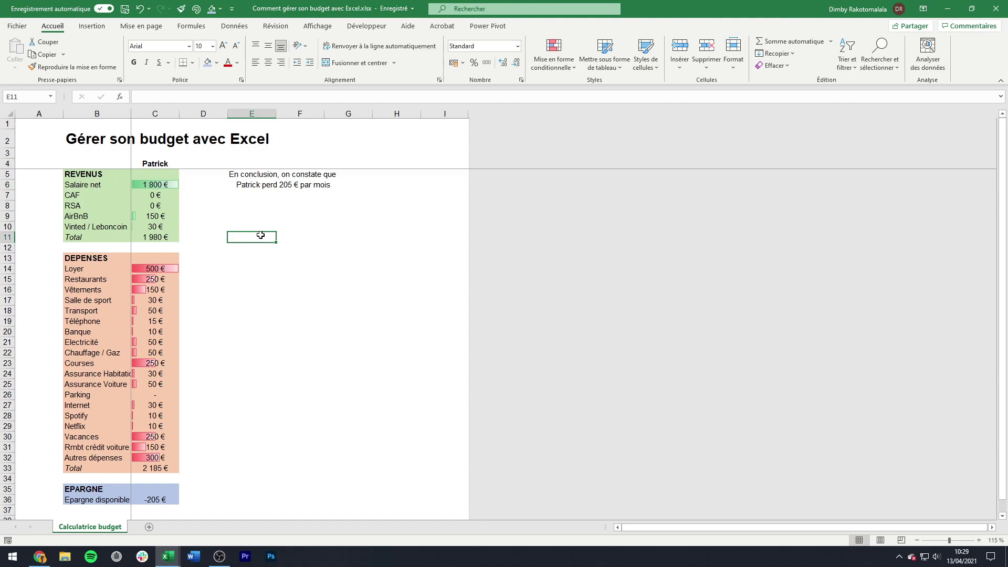